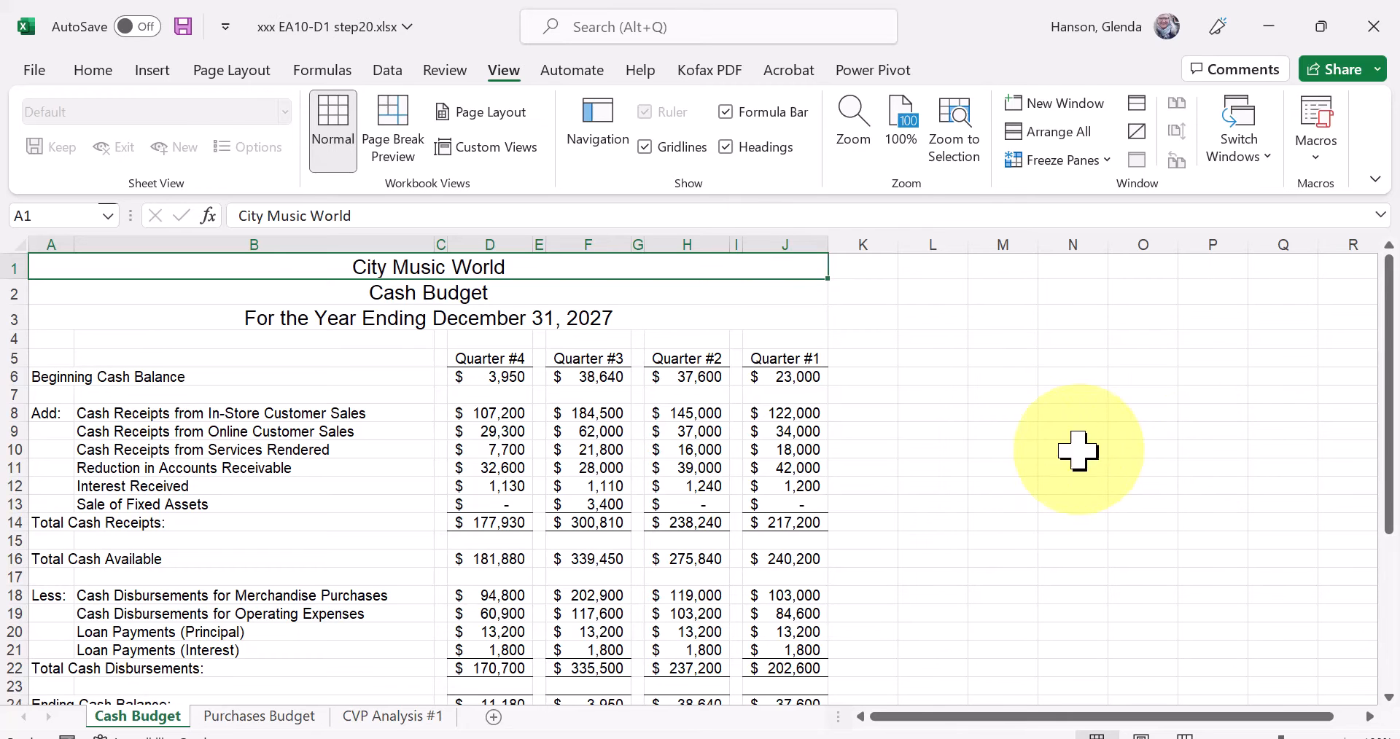
Split the Cash Budget window at cell L3 and remove the vertical split bar, keeping only the horizontal one.
{"action": "left_click", "coordinate": [440, 375]}
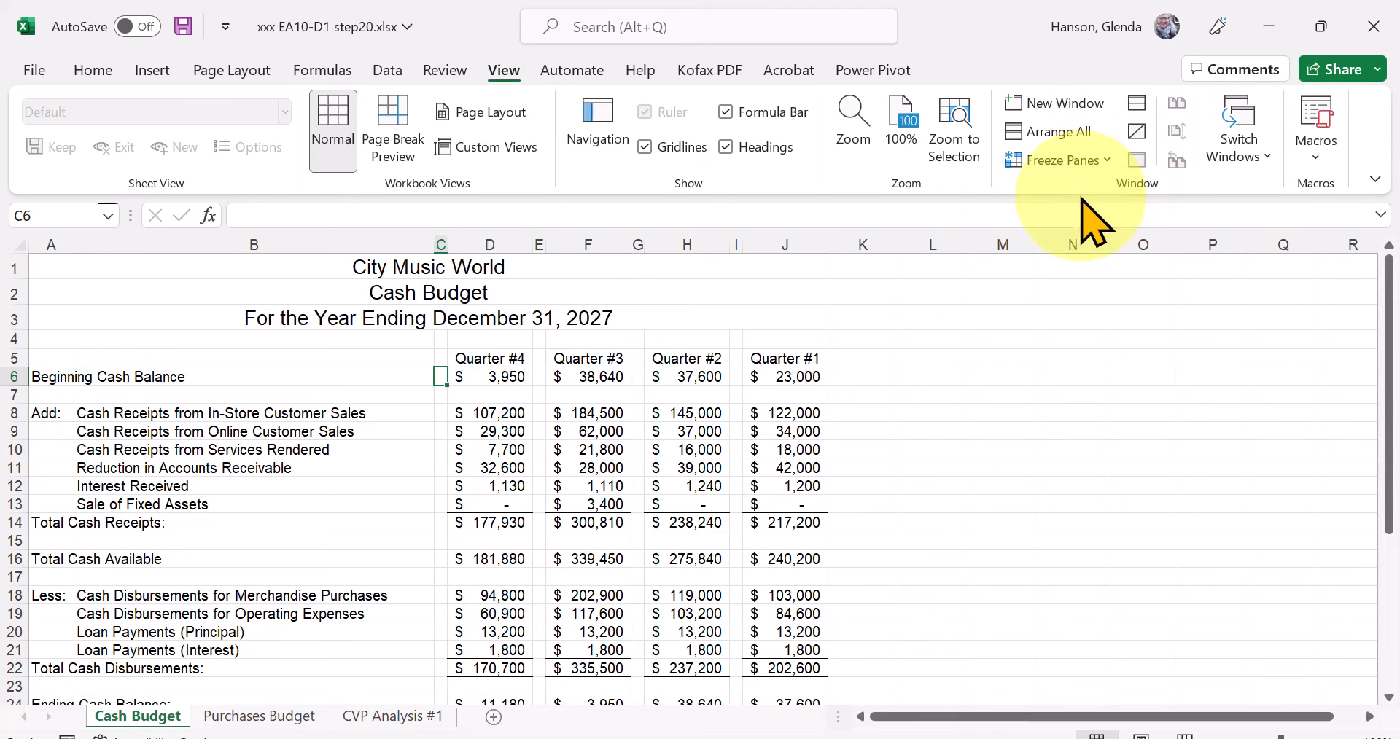
{"action": "left_click", "coordinate": [955, 318]}
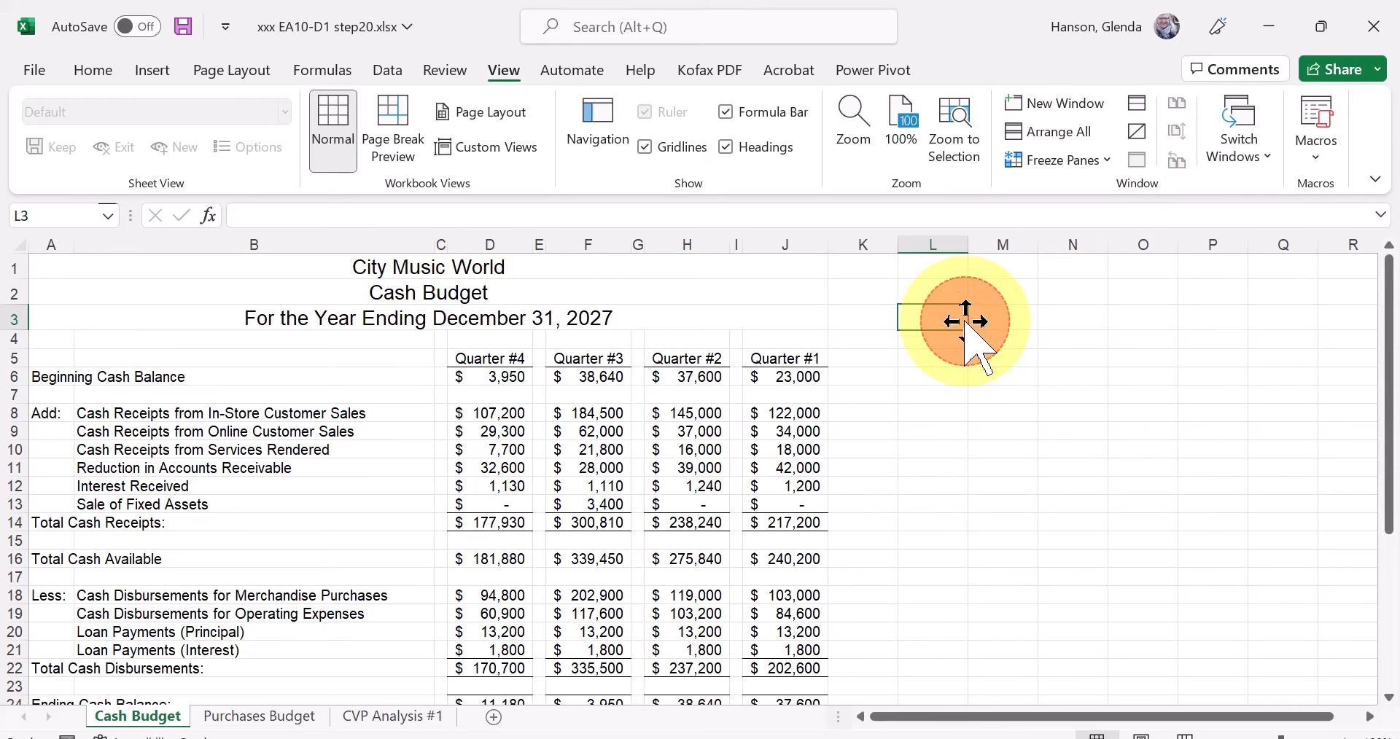
{"action": "left_click", "coordinate": [1137, 106]}
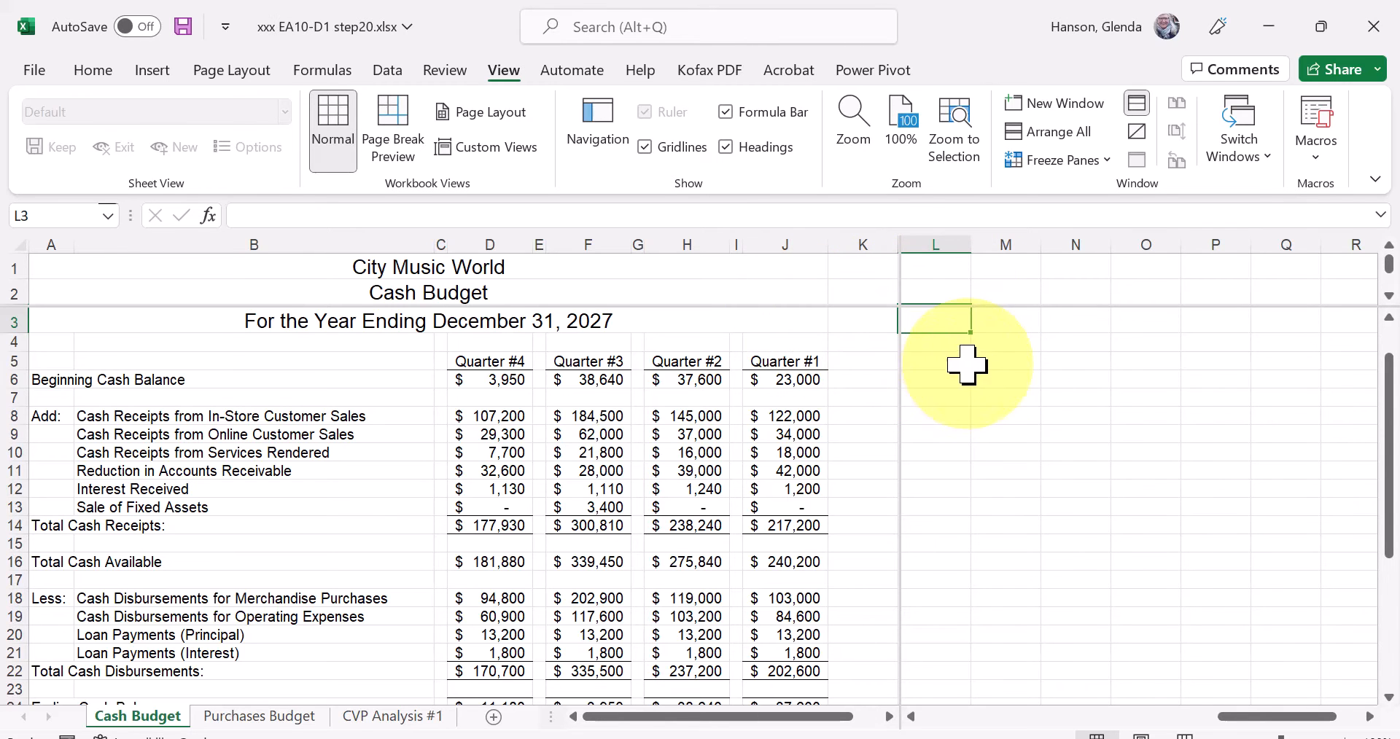
{"action": "left_click", "coordinate": [896, 359]}
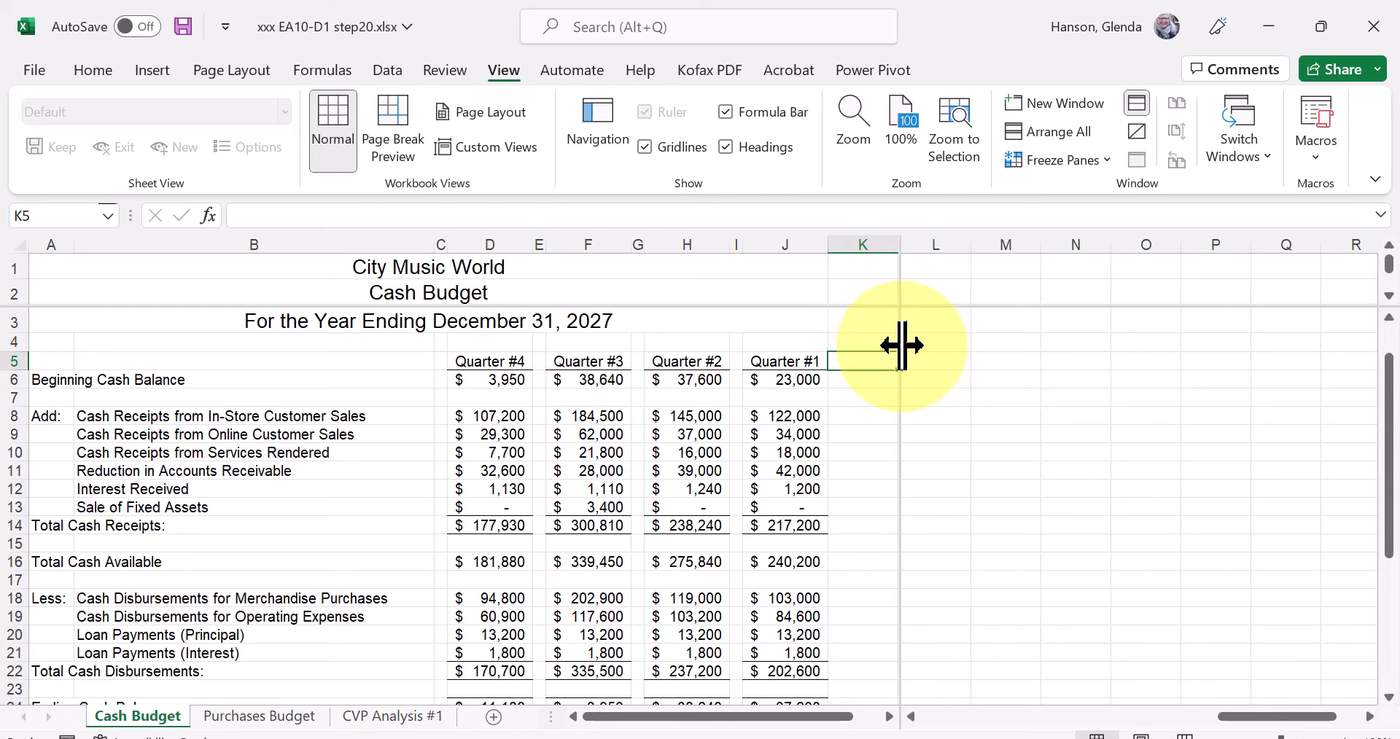
{"action": "left_click_drag", "start_coordinate": [900, 348], "coordinate": [24, 235]}
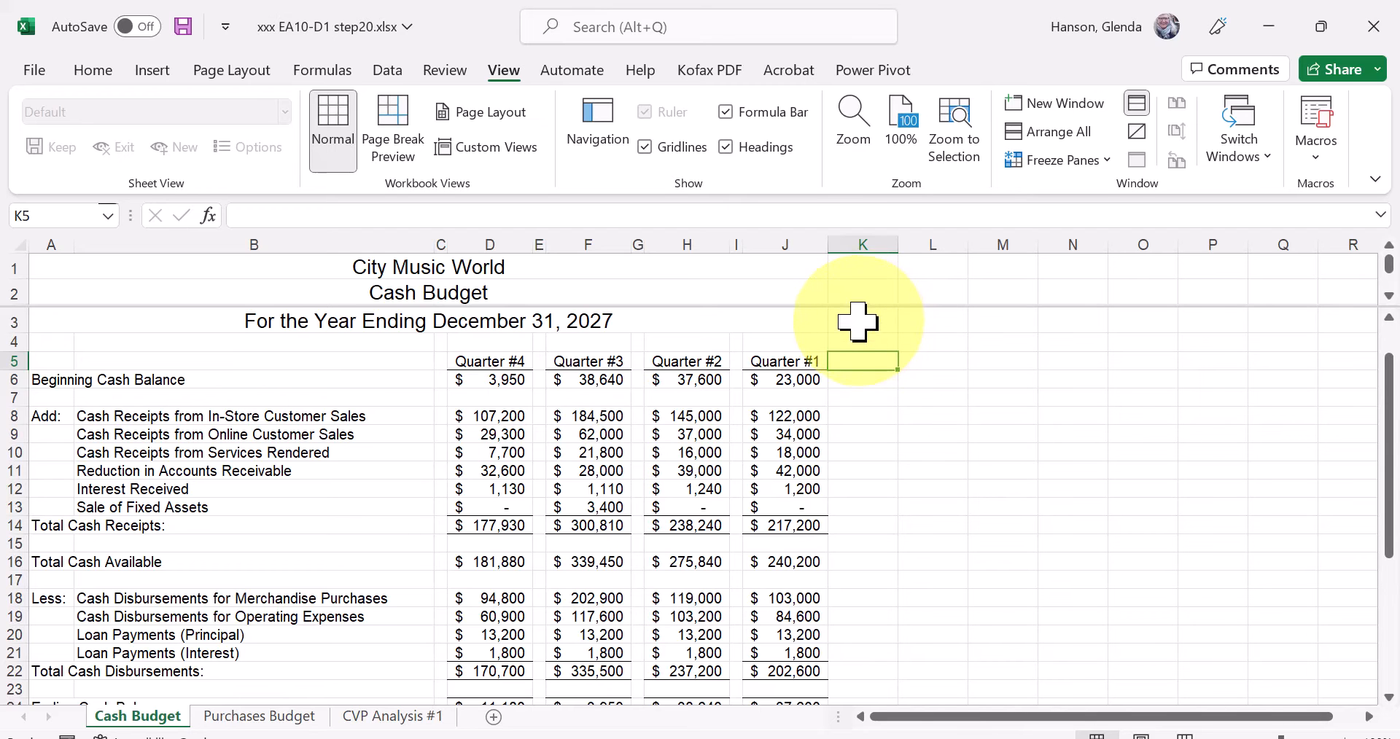
Scroll the lower pane up to row 1 and the upper pane down to row 3, moving each pane separately.
{"action": "left_click", "coordinate": [807, 284]}
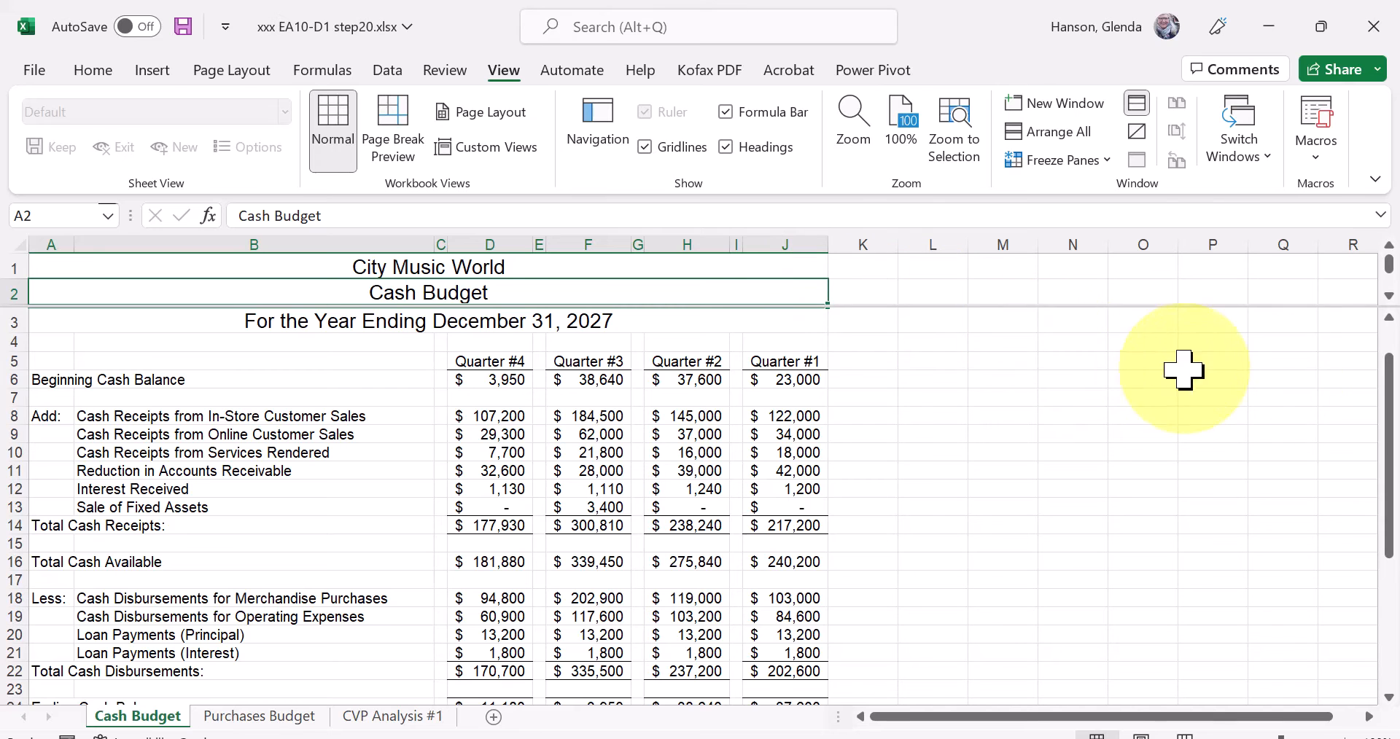
{"action": "left_click_drag", "start_coordinate": [1391, 437], "coordinate": [1389, 398]}
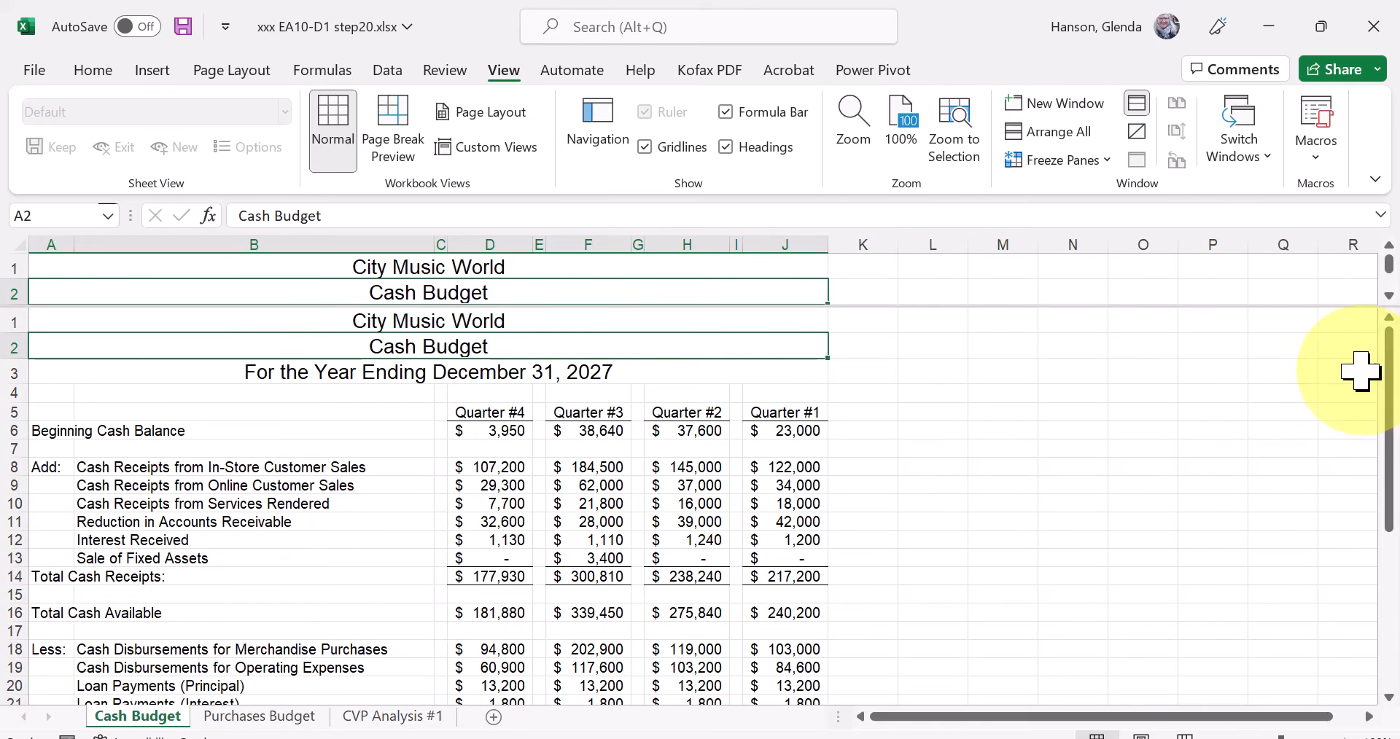
{"action": "left_click", "coordinate": [616, 264]}
{"action": "key", "text": "Down"}
{"action": "key", "text": "Down"}
{"action": "key", "text": "Down"}
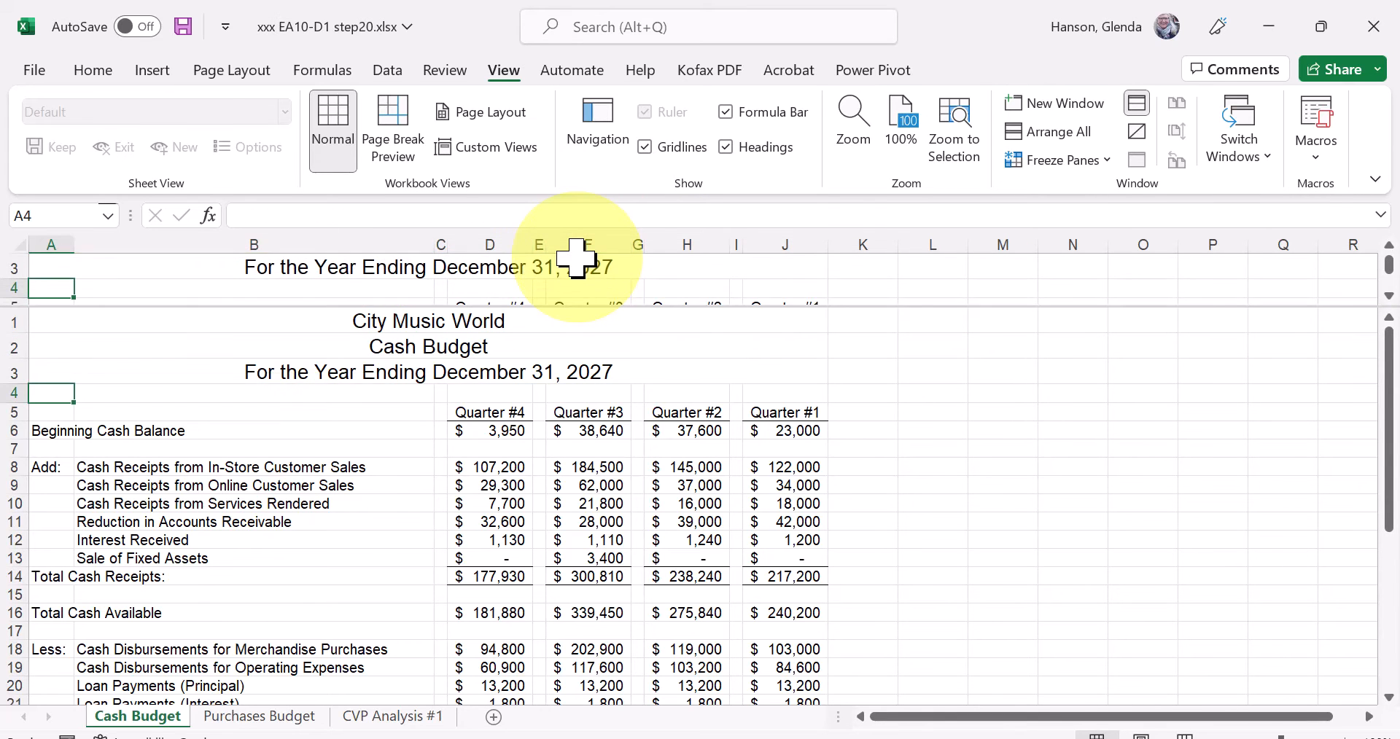
Lower the horizontal split bar to just below row 13 and scroll the upper pane to start at row 8.
{"action": "left_click_drag", "start_coordinate": [783, 309], "coordinate": [794, 380]}
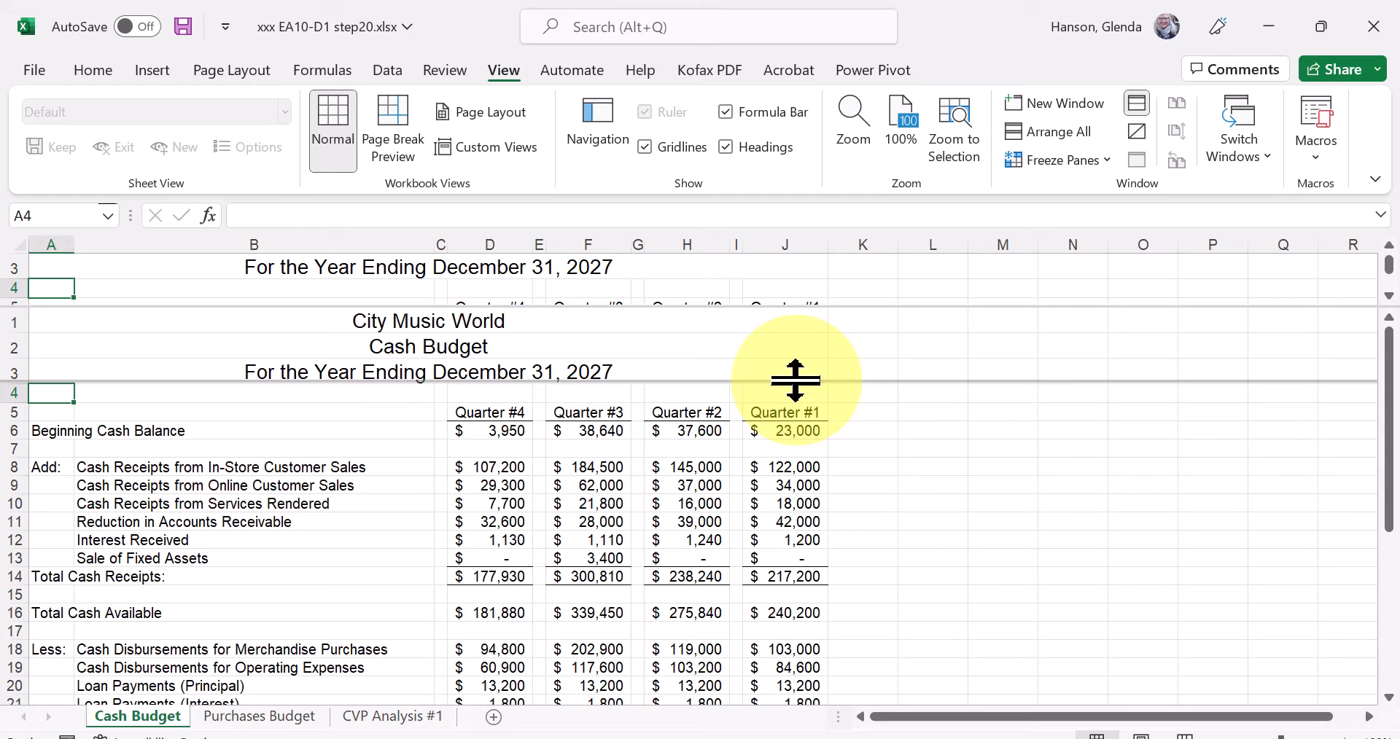
{"action": "left_click_drag", "start_coordinate": [795, 380], "coordinate": [799, 464]}
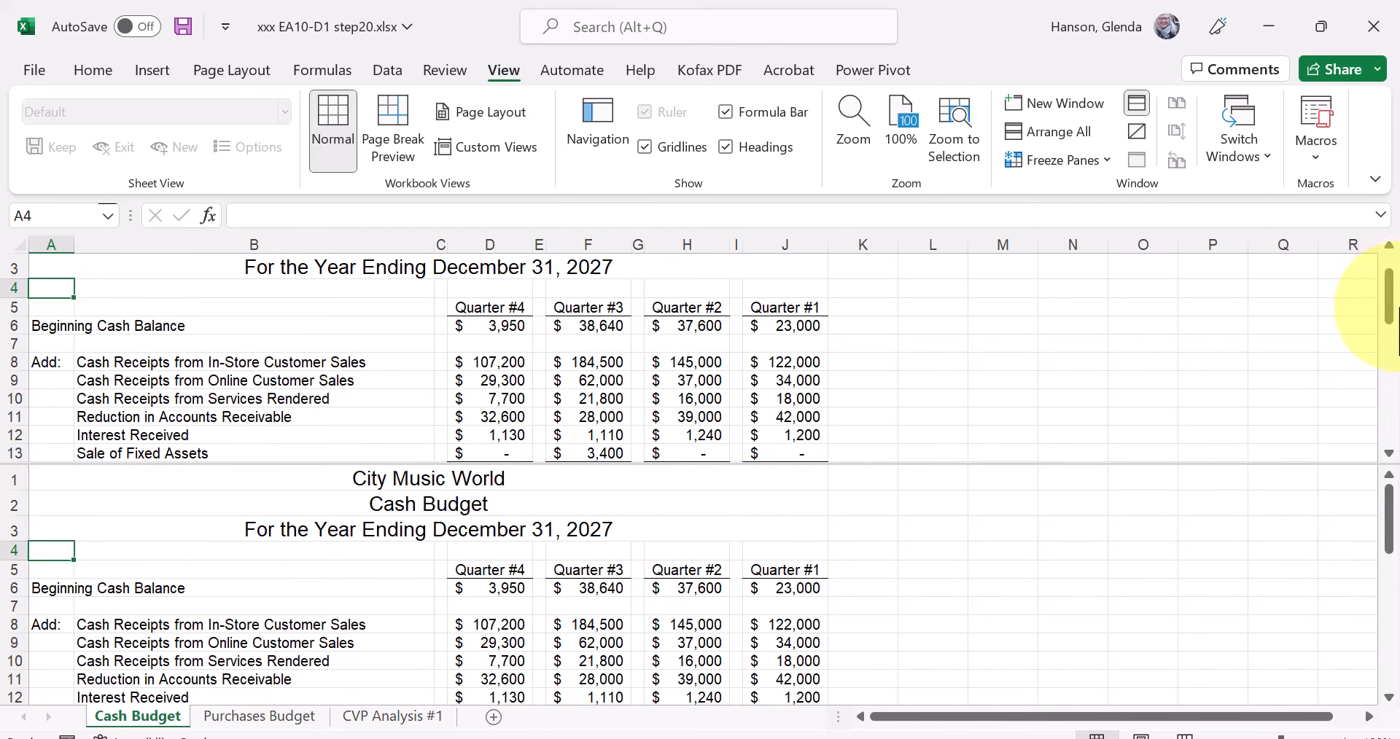
{"action": "left_click_drag", "start_coordinate": [1388, 283], "coordinate": [1387, 315]}
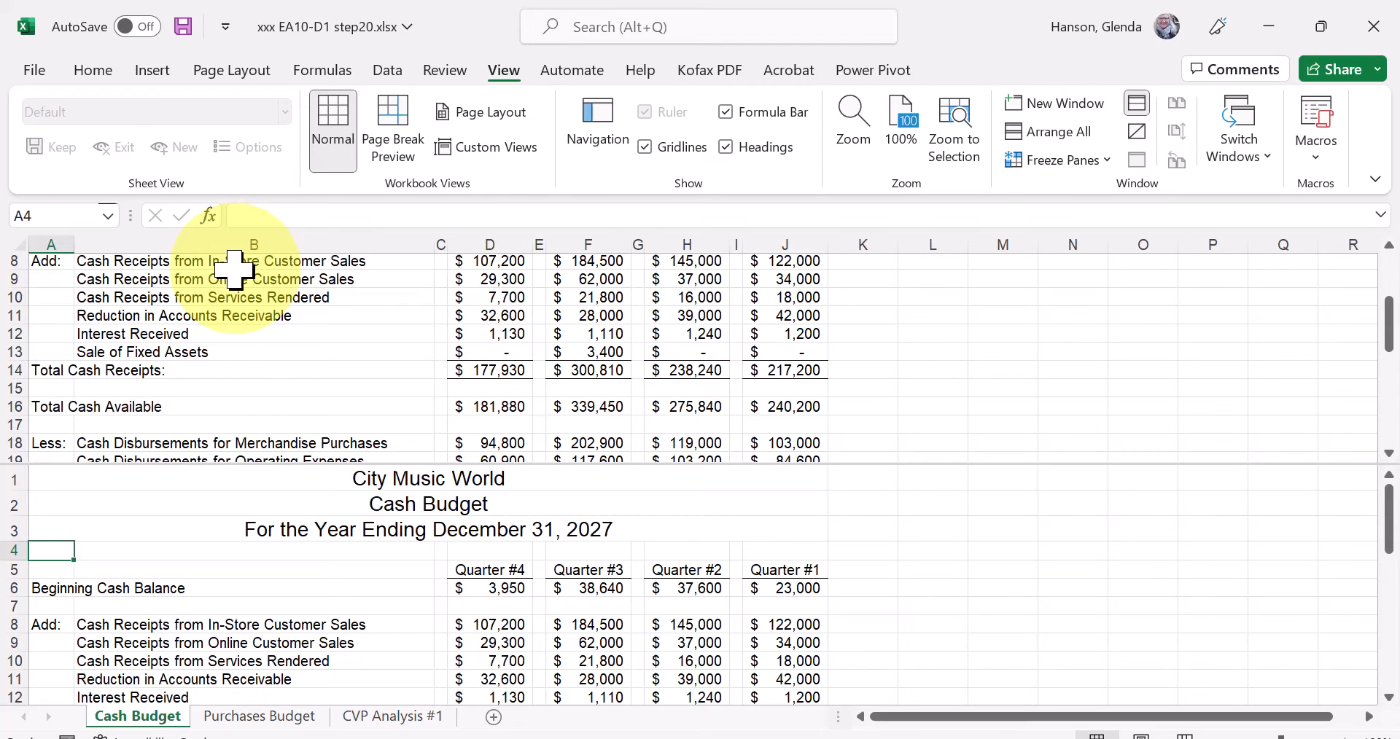
Move down column A in the lower pane to row 20 while the upper pane stays at row 8.
{"action": "left_click", "coordinate": [181, 533]}
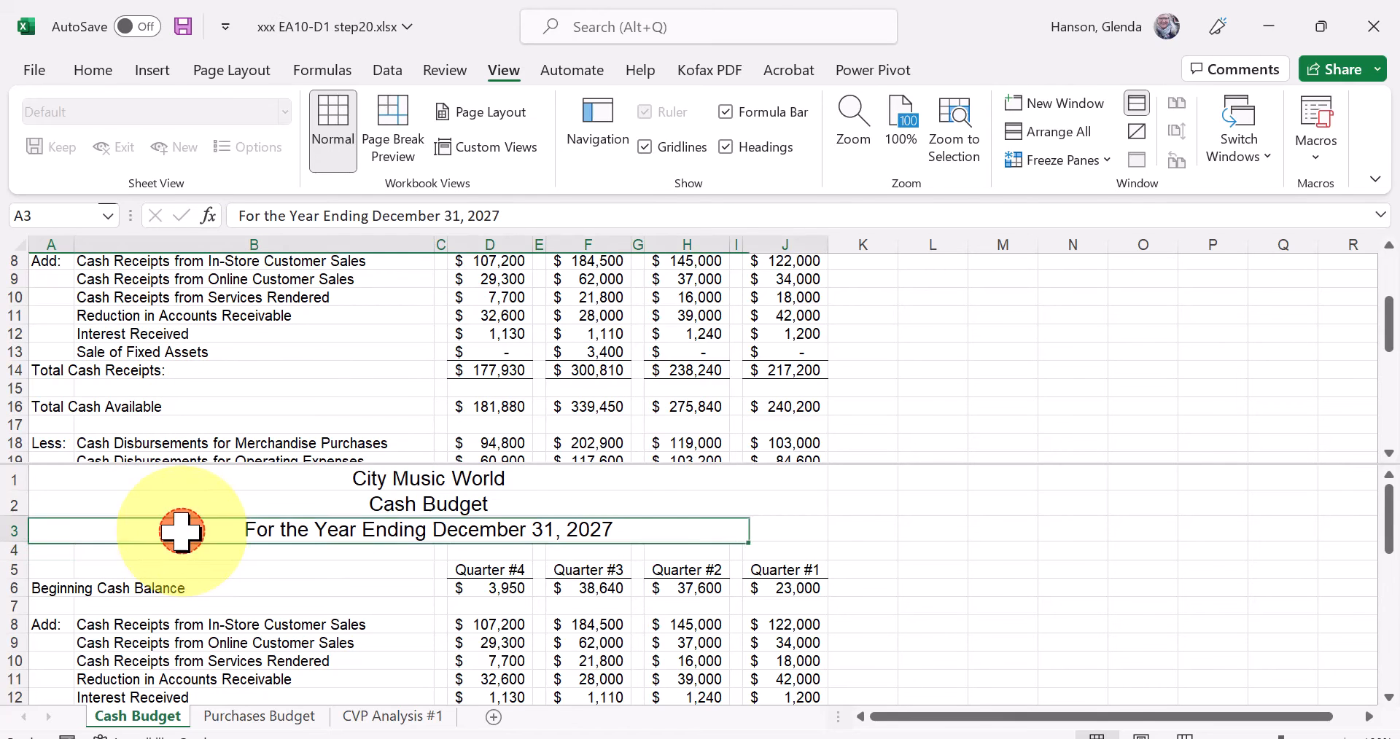
{"action": "key", "text": "Return"}
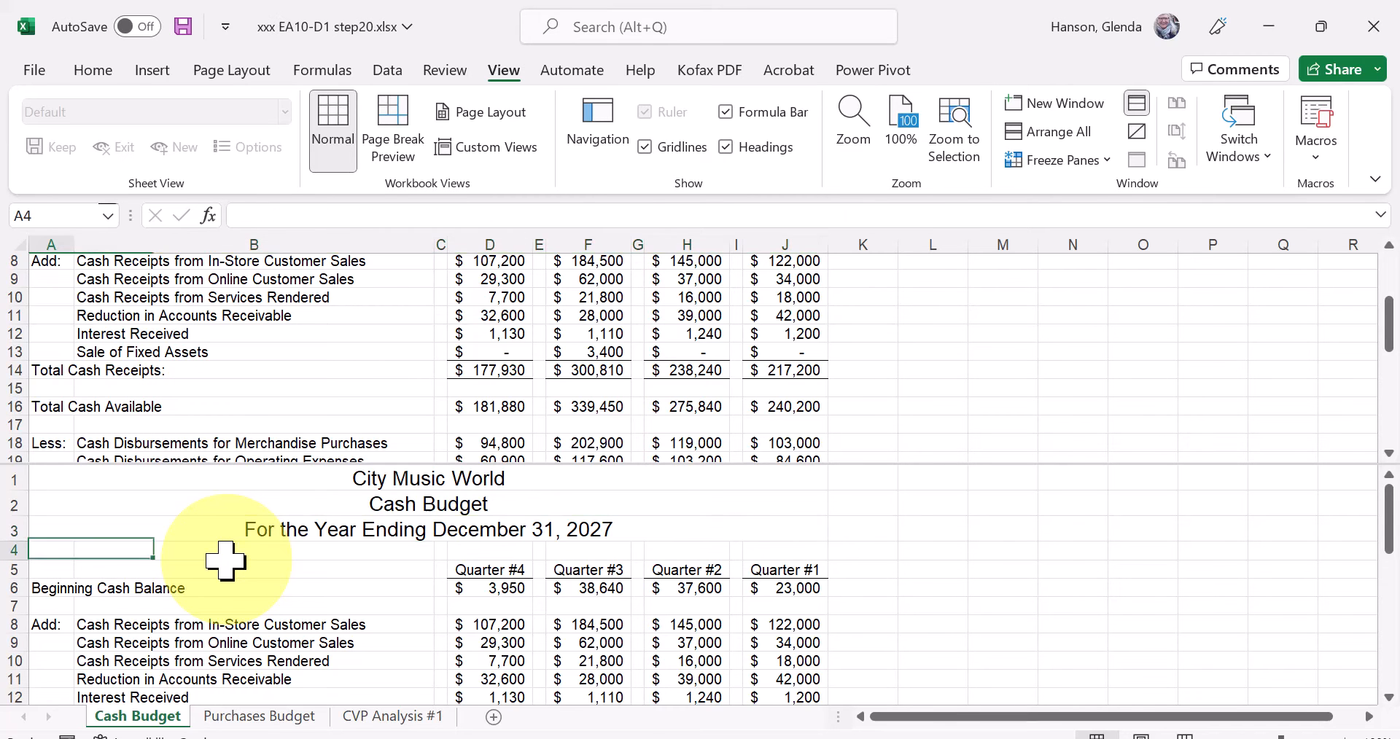
{"action": "key", "text": "Return"}
{"action": "key", "text": "Return"}
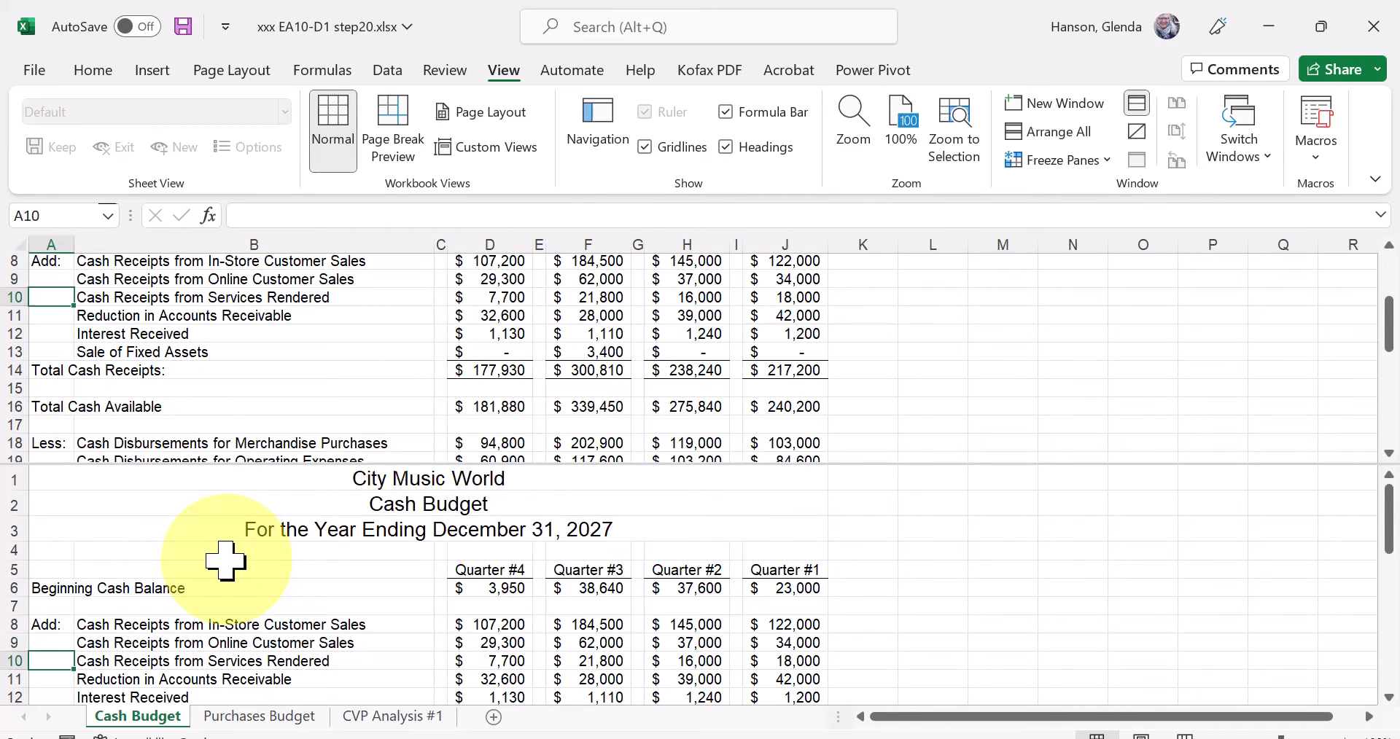
{"action": "key", "text": "Return"}
{"action": "key", "text": "Return"}
{"action": "key", "text": "Return"}
{"action": "key", "text": "Return"}
{"action": "key", "text": "Return"}
{"action": "key", "text": "Return"}
{"action": "key", "text": "Return"}
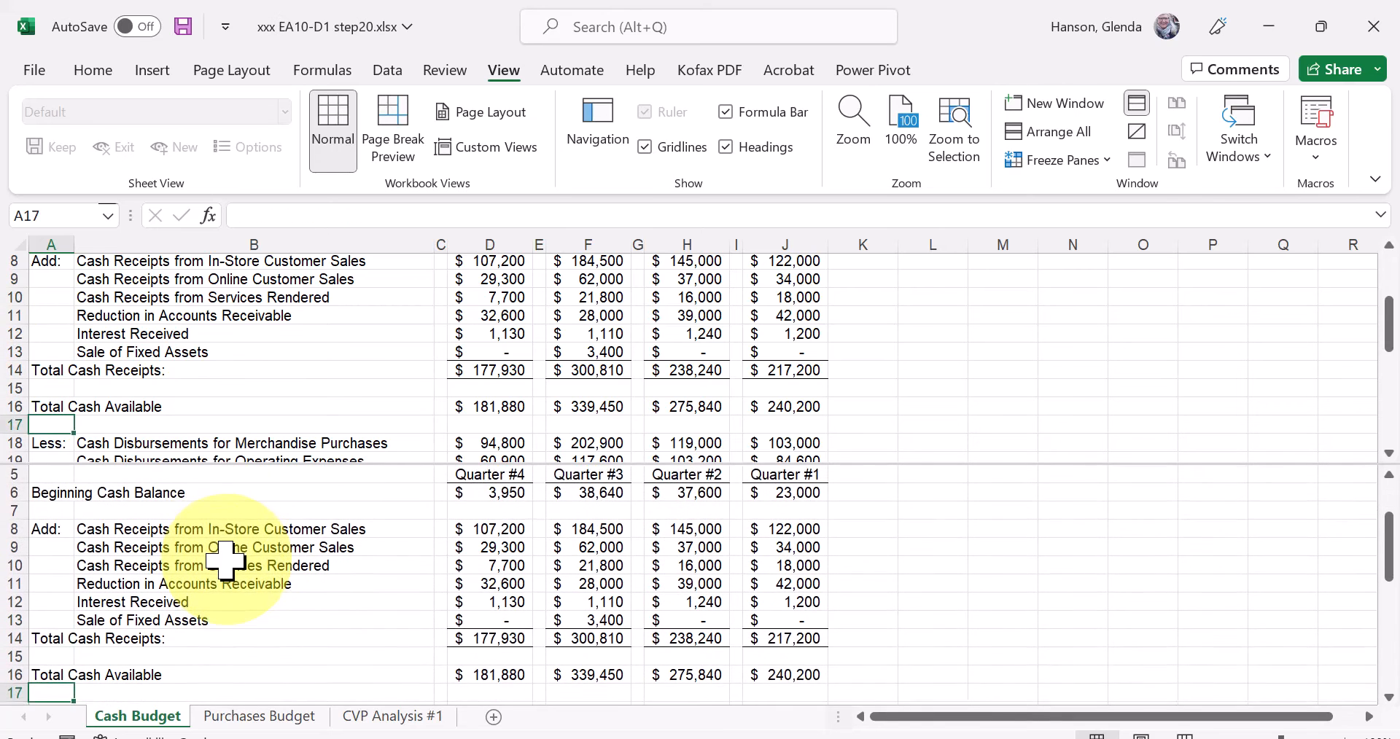
{"action": "key", "text": "Return"}
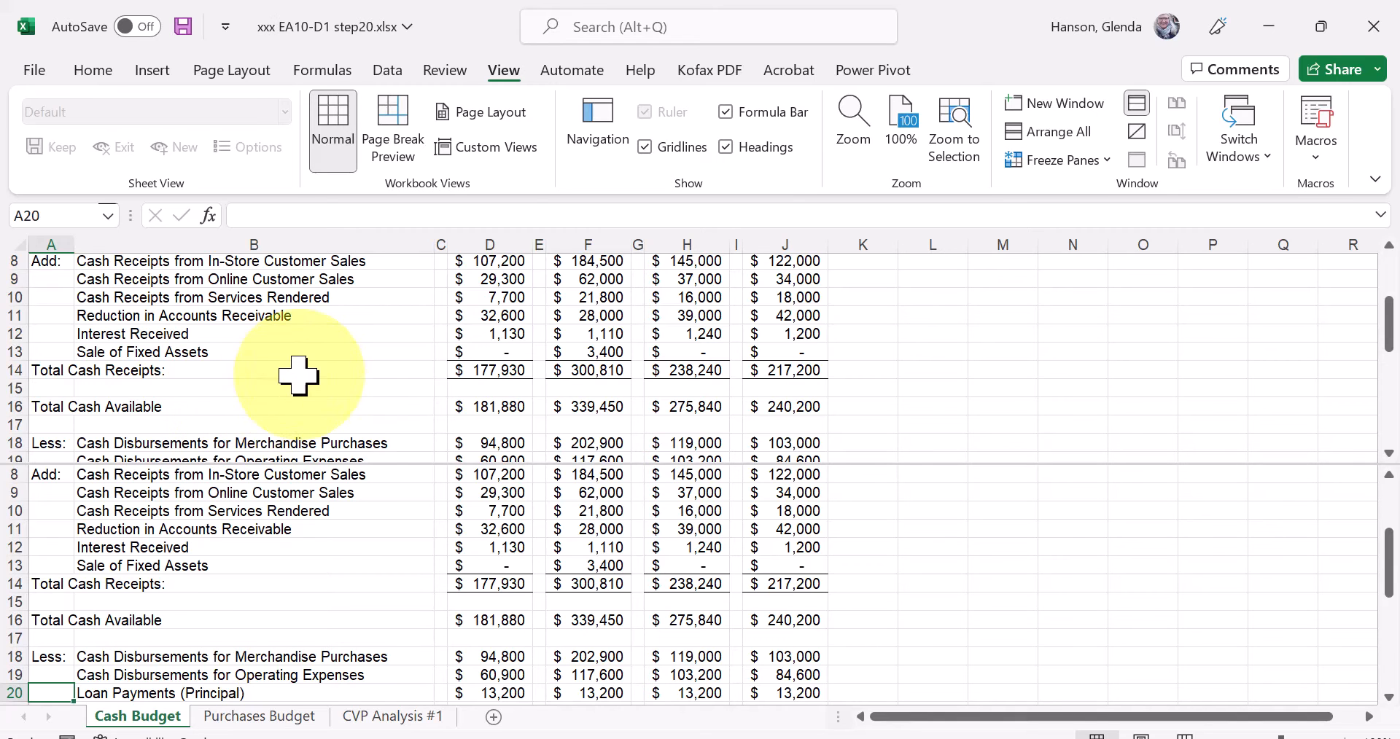
Change the Quarter #4 in-store customer receipts in D8 to 108200 and undo the change.
{"action": "left_click", "coordinate": [507, 262]}
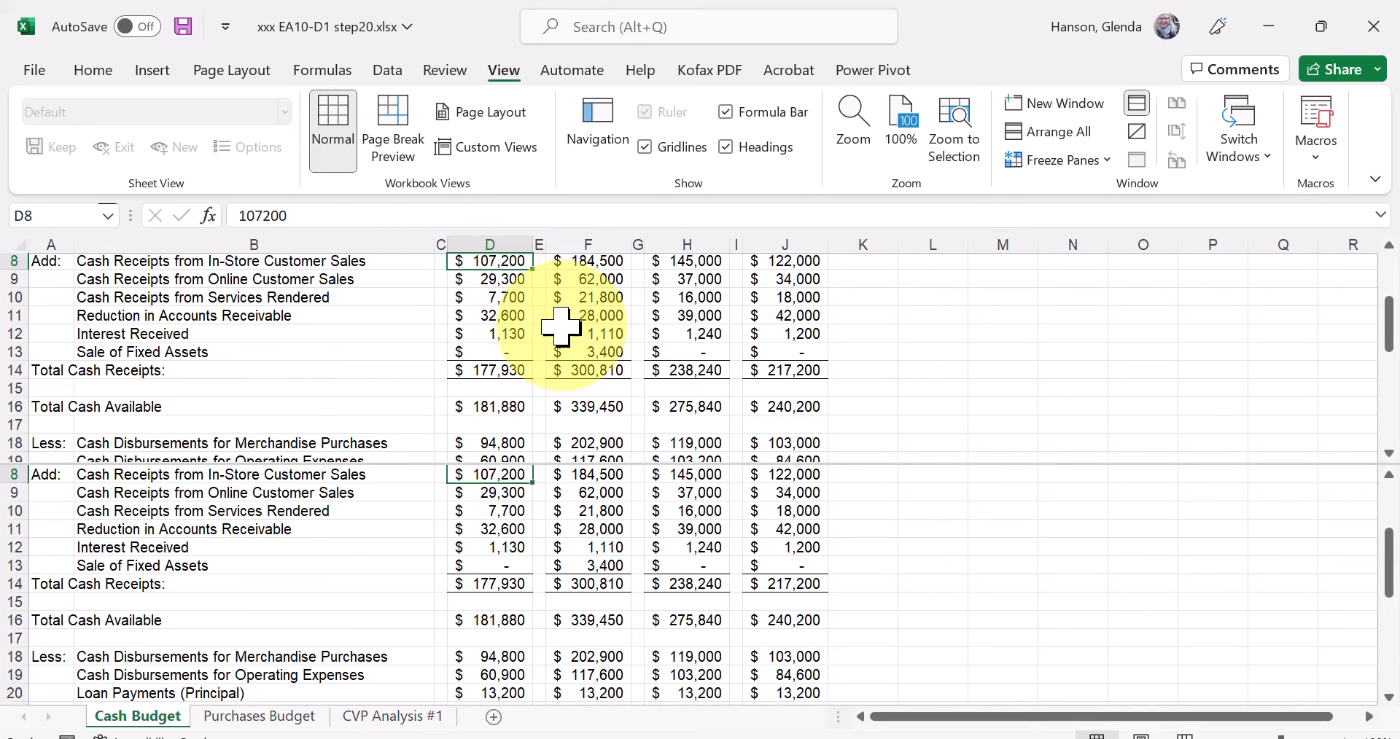
{"action": "type", "text": "1"}
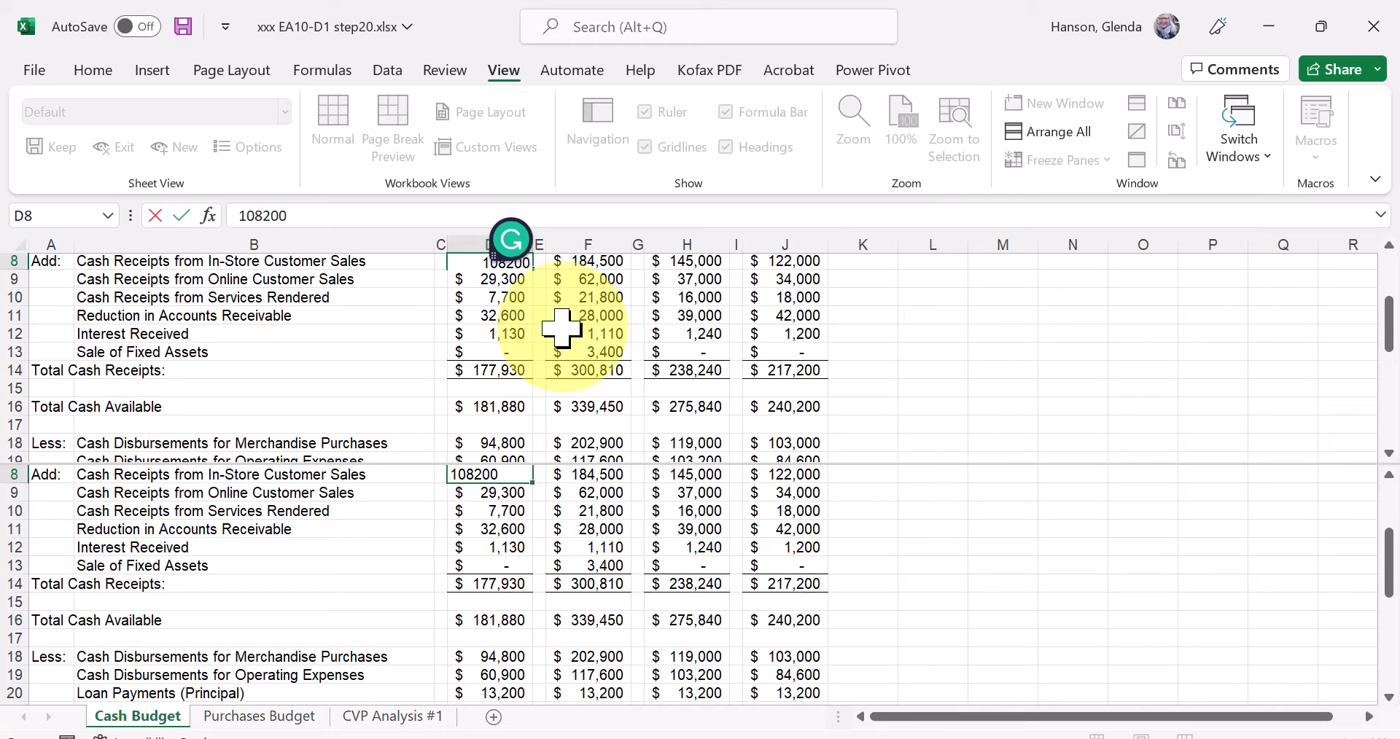
{"action": "key", "text": "ctrl+Return"}
{"action": "left_click", "coordinate": [514, 260]}
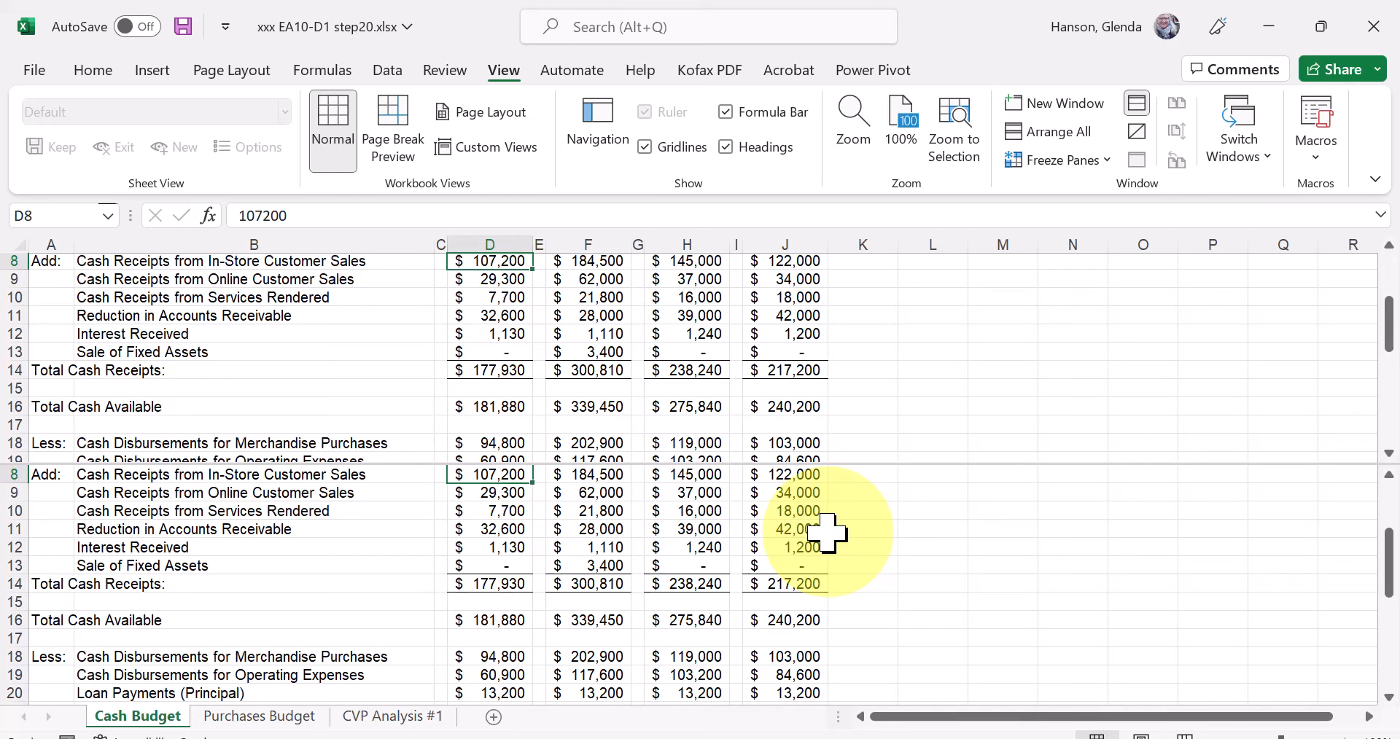
{"action": "left_click", "coordinate": [91, 70]}
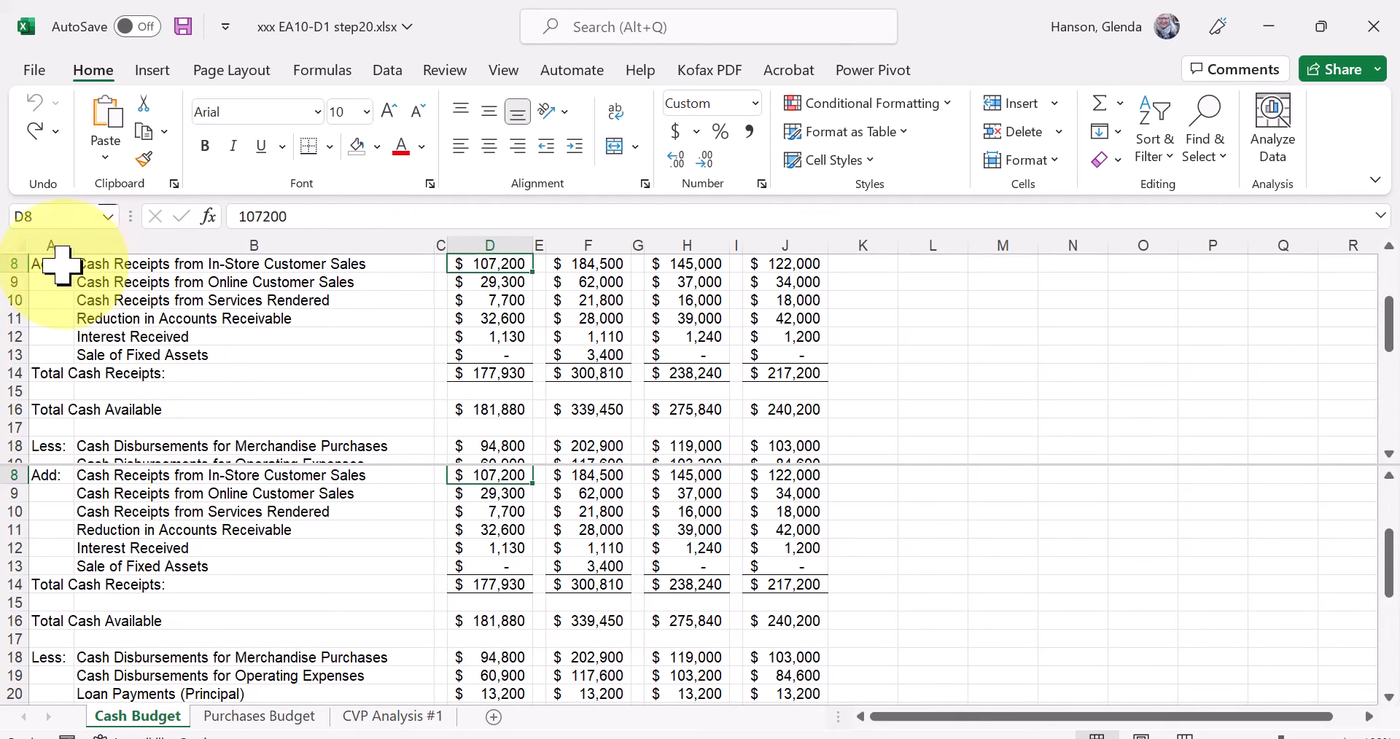
Move down column B in the lower pane to row 30 so the pane starts at the row 18 disbursements.
{"action": "left_click", "coordinate": [164, 517]}
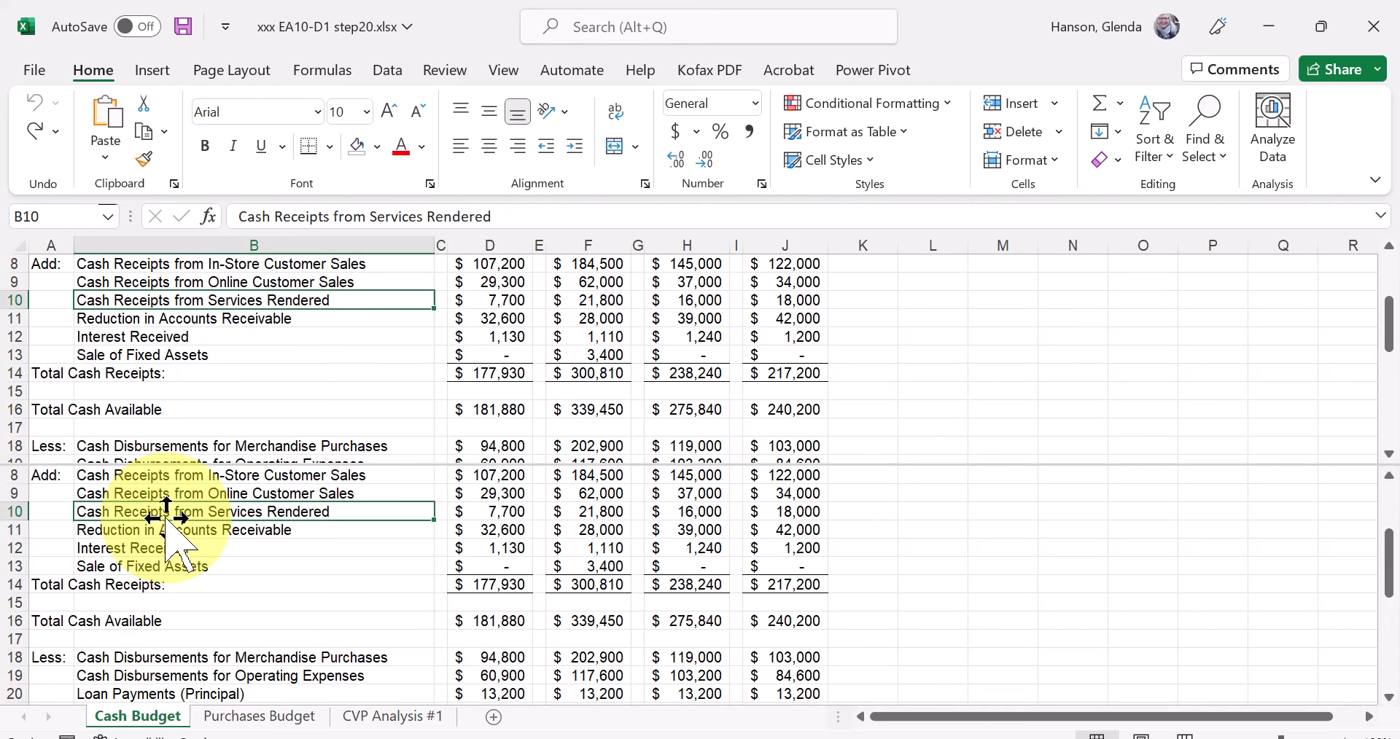
{"action": "key", "text": "Down"}
{"action": "key", "text": "Down"}
{"action": "key", "text": "Down"}
{"action": "key", "text": "Down"}
{"action": "key", "text": "Down"}
{"action": "key", "text": "Down"}
{"action": "key", "text": "Down"}
{"action": "key", "text": "Down"}
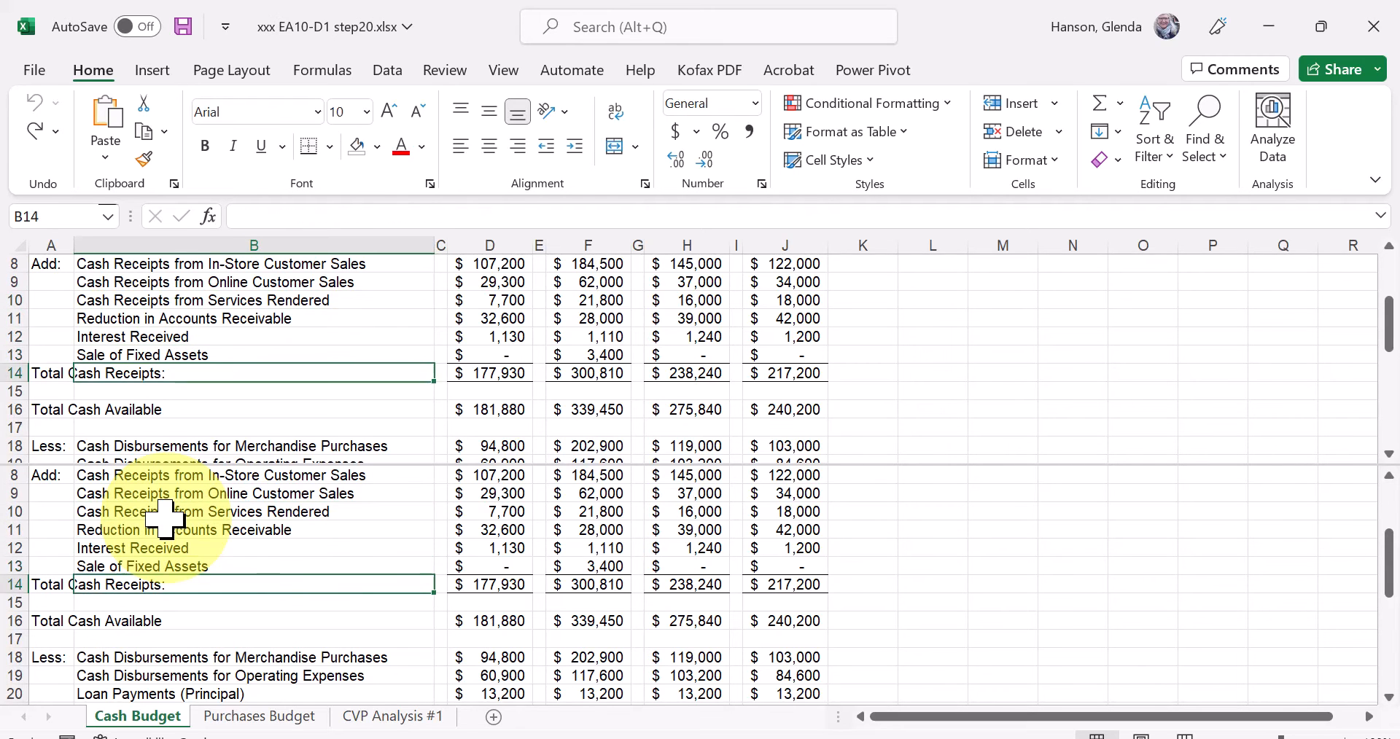
{"action": "key", "text": "Down"}
{"action": "key", "text": "Down"}
{"action": "key", "text": "Down"}
{"action": "key", "text": "Down"}
{"action": "key", "text": "Down"}
{"action": "key", "text": "Down"}
{"action": "key", "text": "Down"}
{"action": "key", "text": "Down"}
{"action": "key", "text": "Down"}
{"action": "key", "text": "Down"}
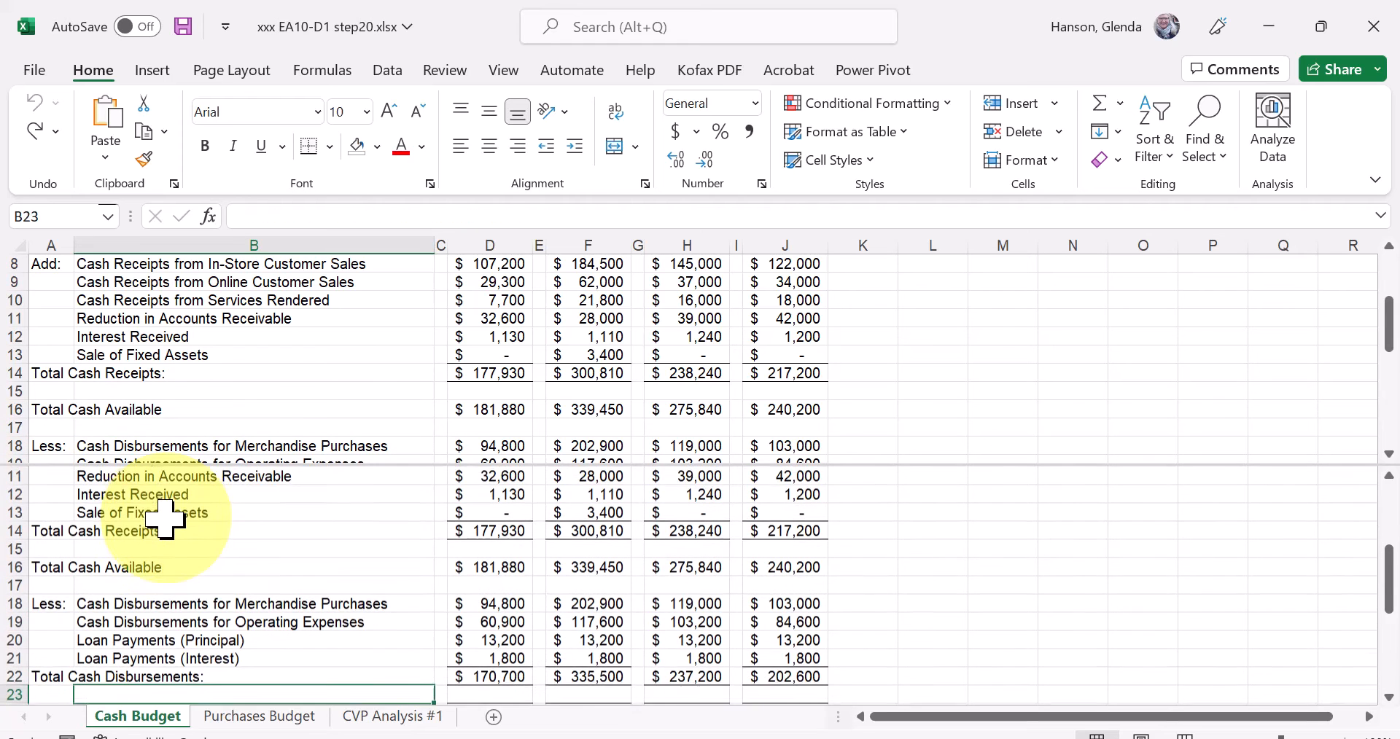
{"action": "key", "text": "Down"}
{"action": "key", "text": "Down"}
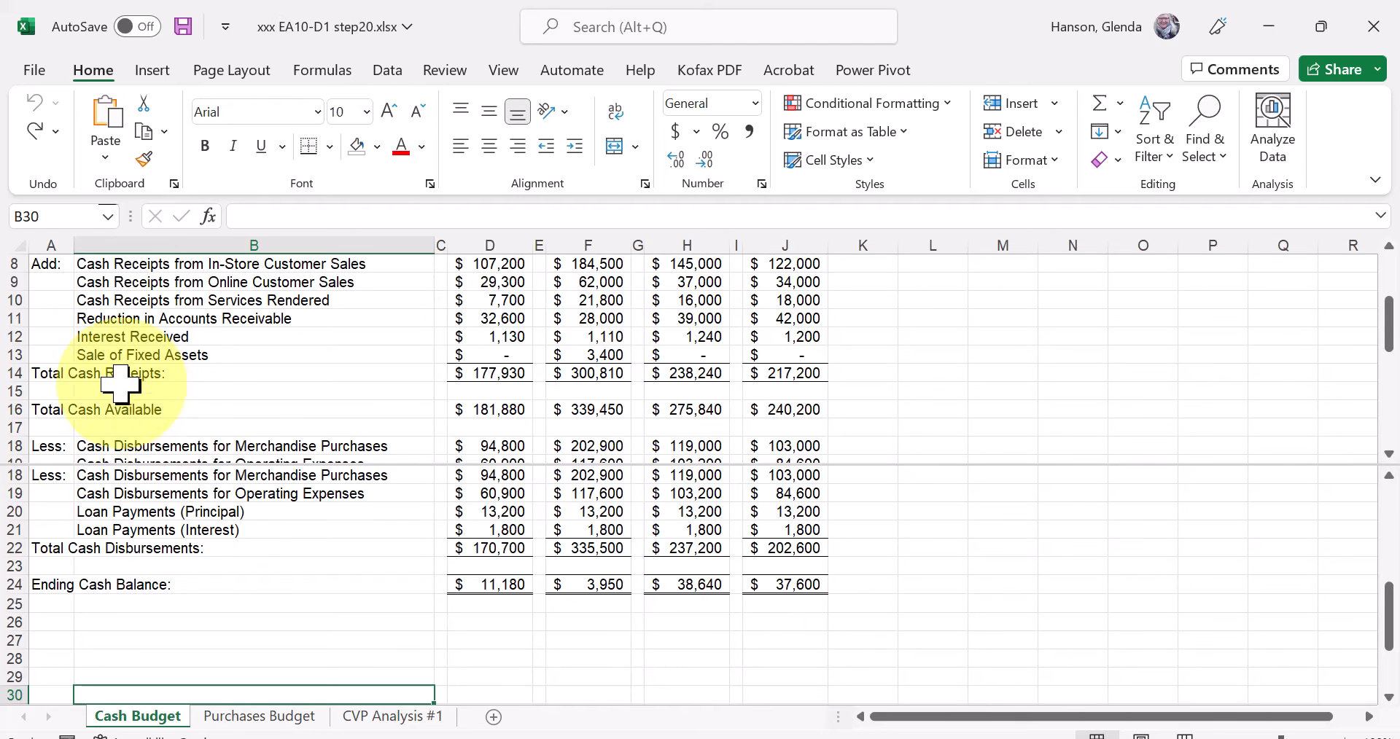
Raise the horizontal split bar so the upper pane ends at row 17 and the lower pane starts at row 18.
{"action": "left_click", "coordinate": [117, 263]}
{"action": "left_click", "coordinate": [44, 262]}
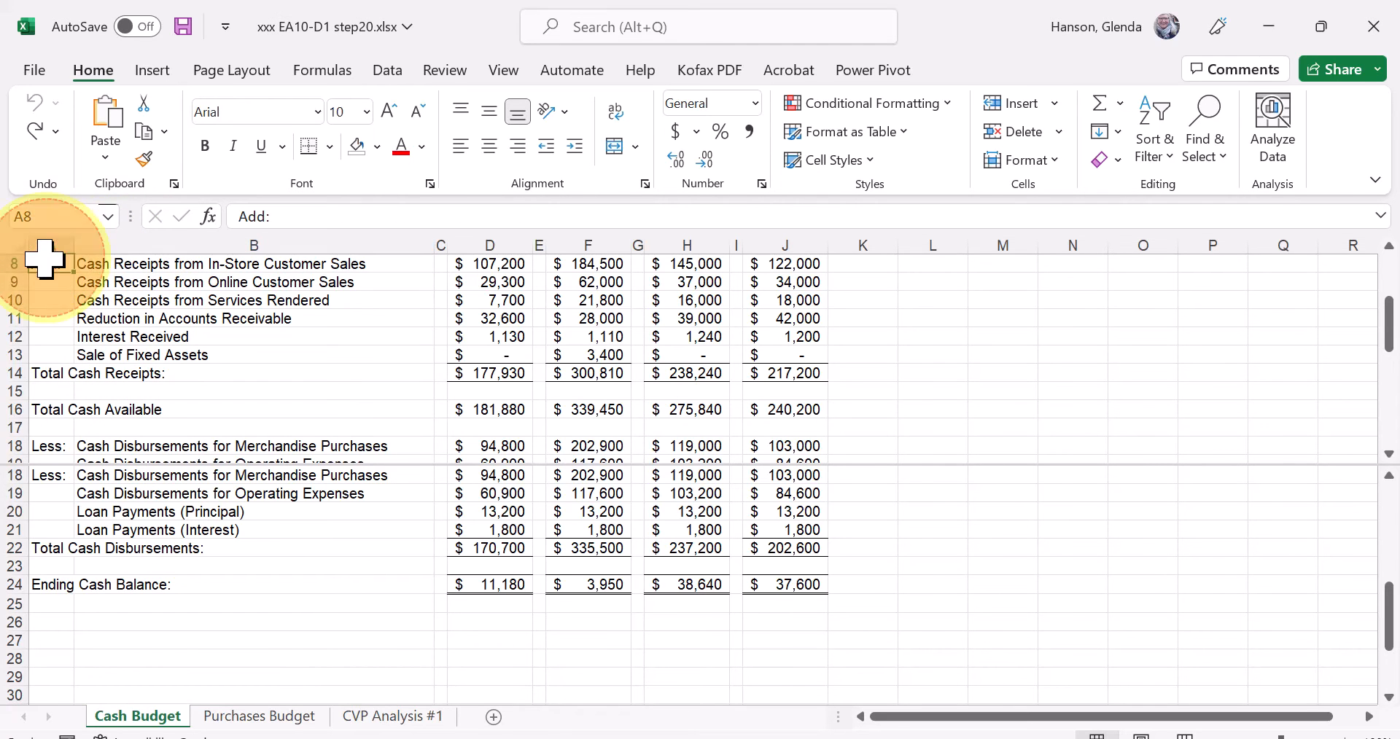
{"action": "left_click", "coordinate": [44, 478]}
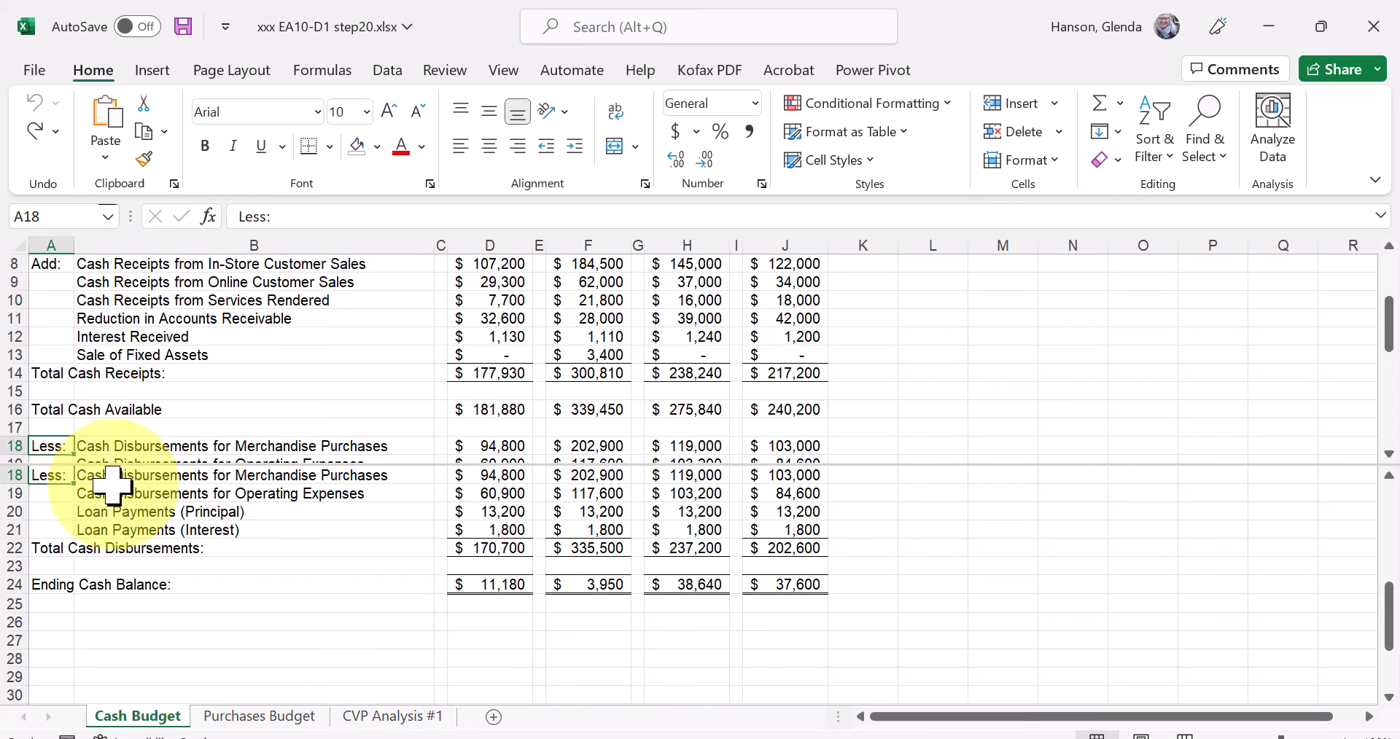
{"action": "left_click_drag", "start_coordinate": [265, 465], "coordinate": [269, 436]}
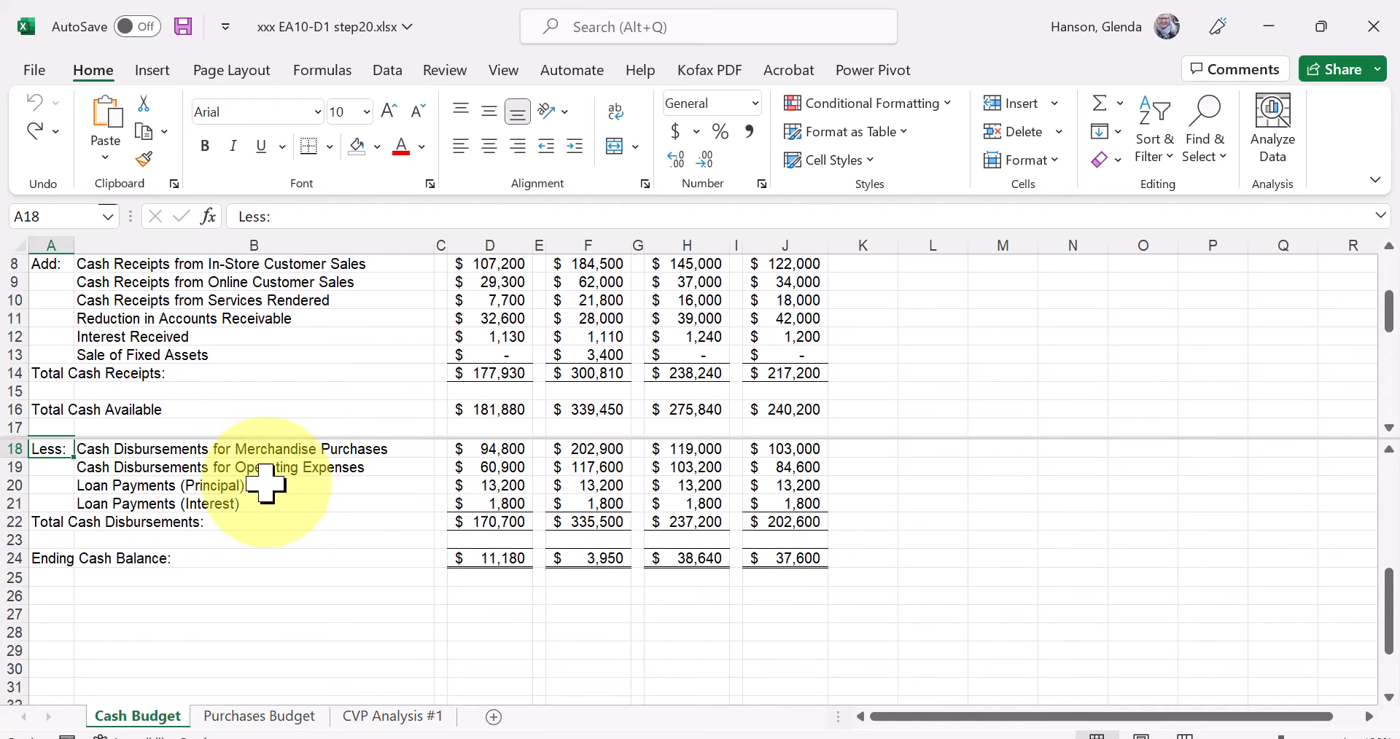
Select the Loan Payments (Interest) label in B21 and remove the split from the Cash Budget window.
{"action": "left_click", "coordinate": [371, 541]}
{"action": "left_click", "coordinate": [251, 485]}
{"action": "left_click", "coordinate": [250, 281]}
{"action": "left_click", "coordinate": [241, 503]}
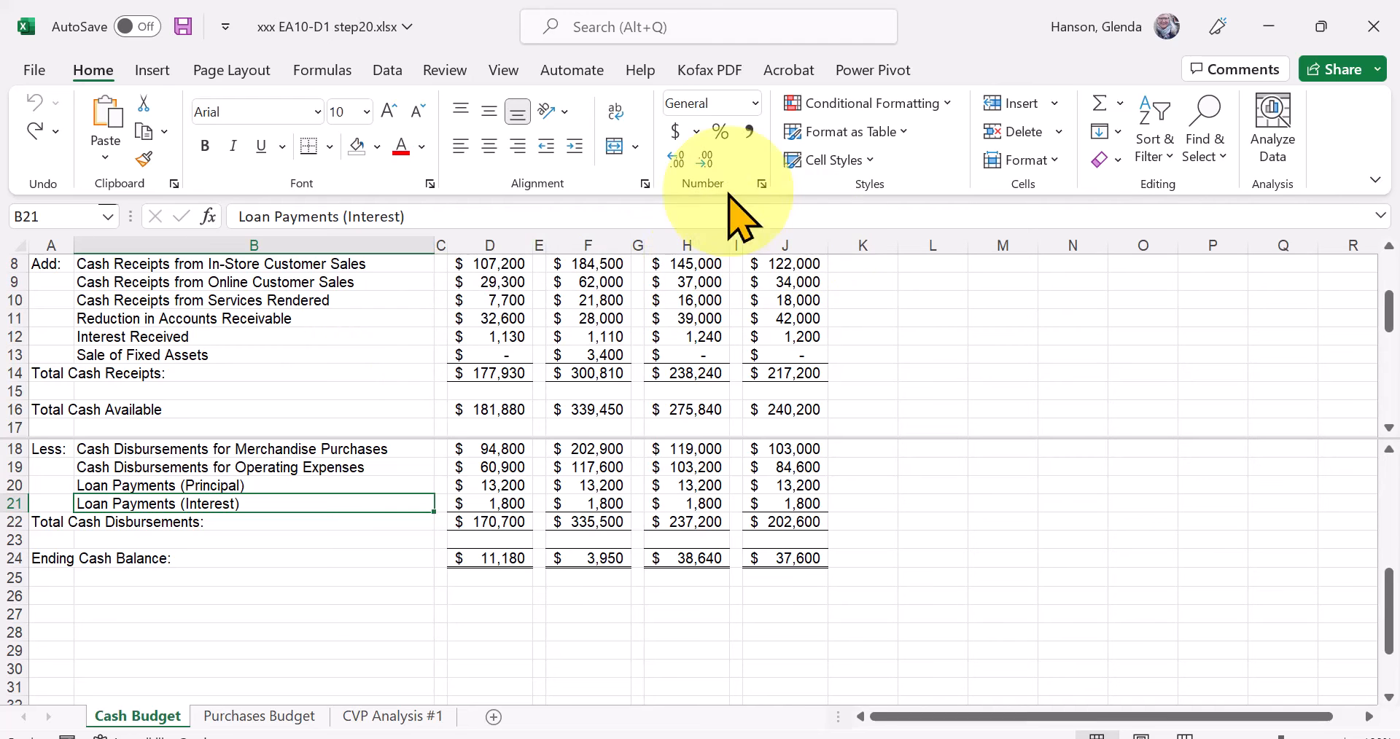
{"action": "left_click", "coordinate": [503, 70]}
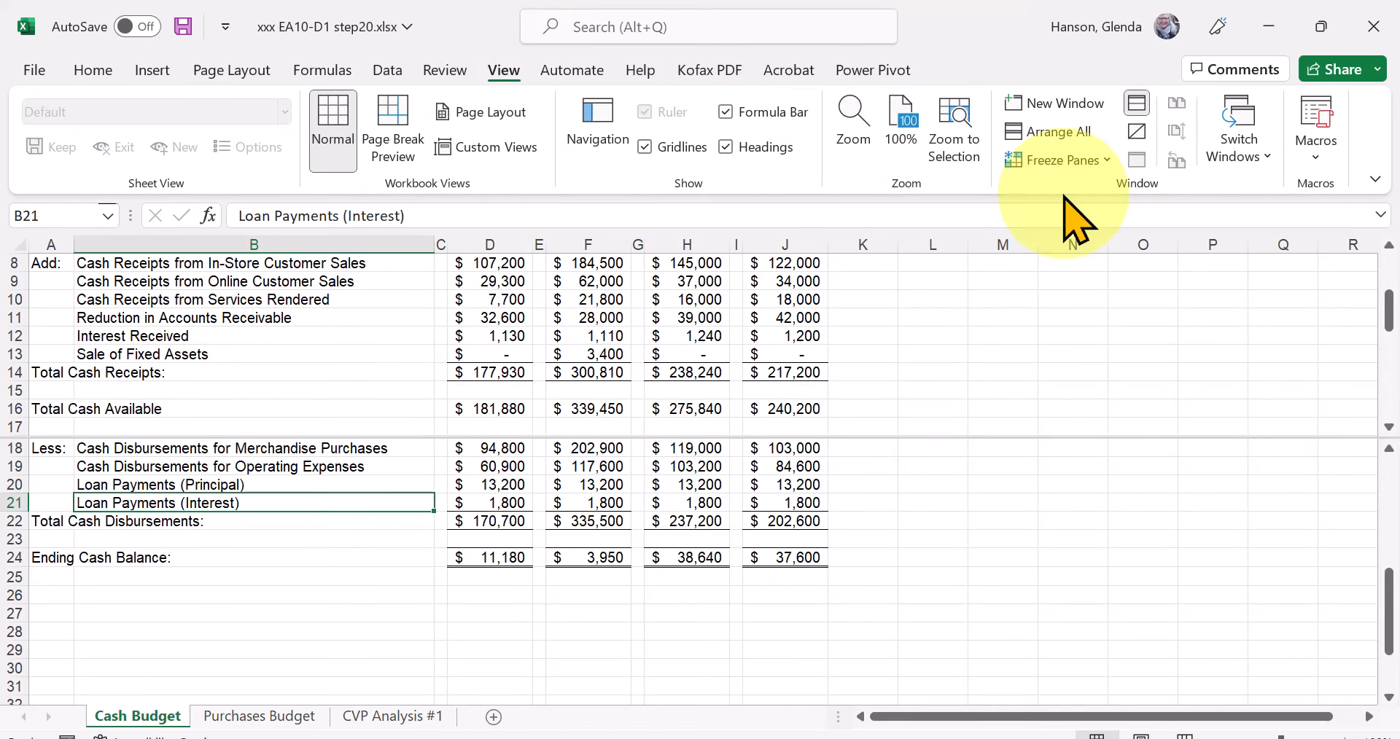
{"action": "left_click", "coordinate": [1138, 106]}
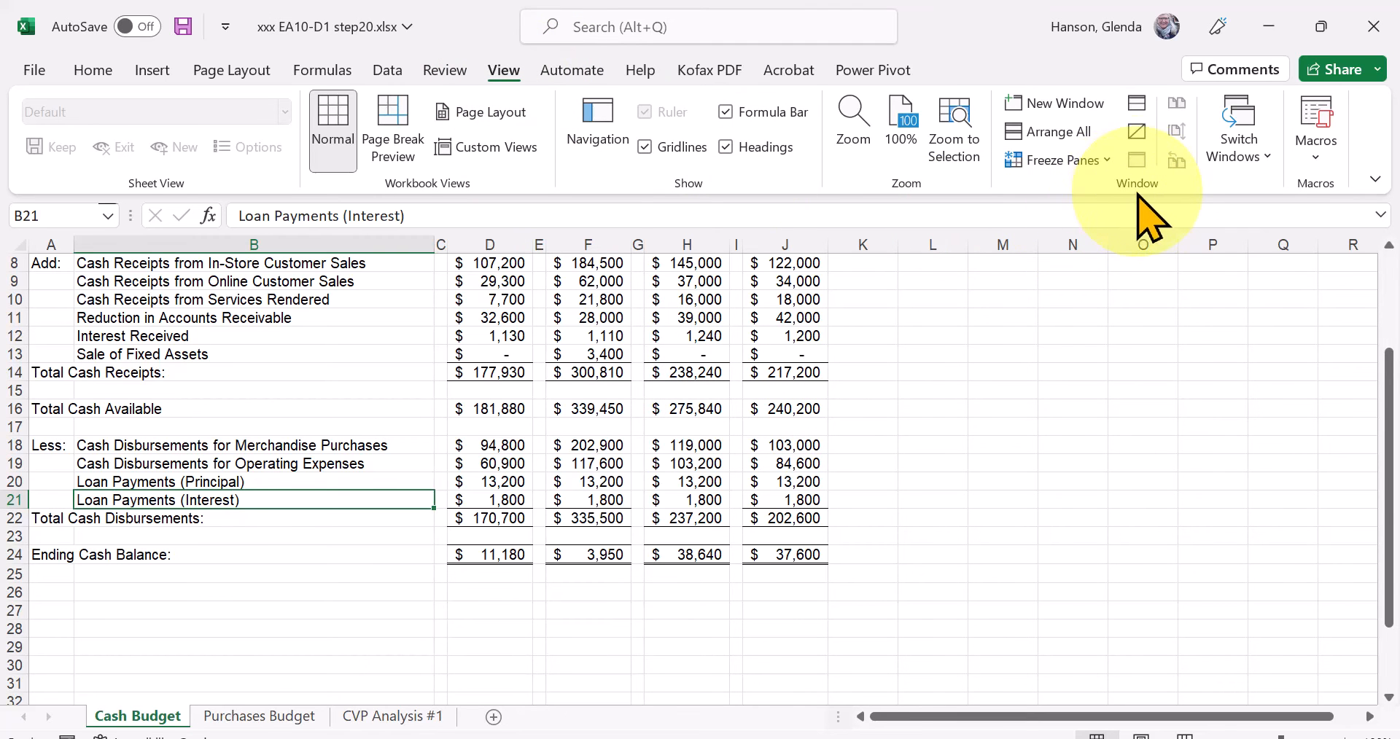
Open a second window of the workbook and arrange the two windows side by side.
{"action": "left_click", "coordinate": [1084, 102]}
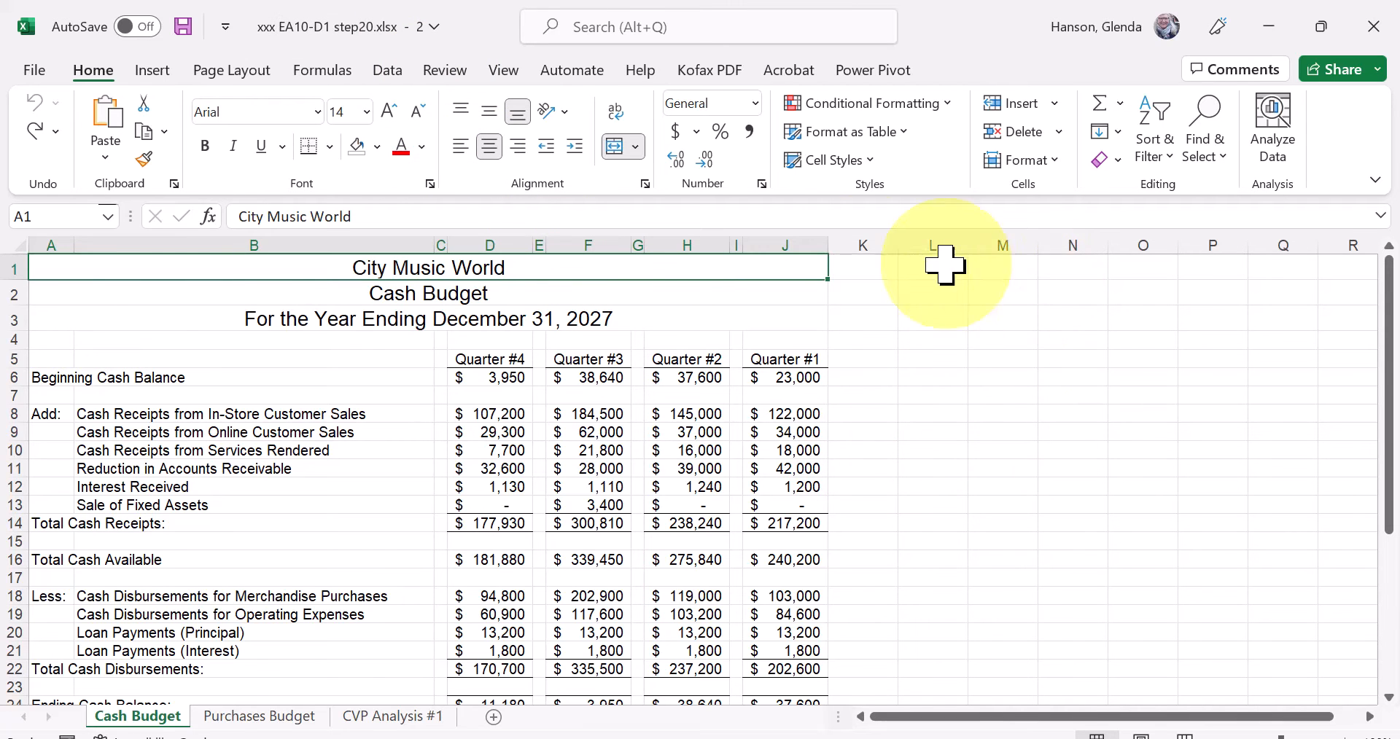
{"action": "left_click", "coordinate": [503, 71]}
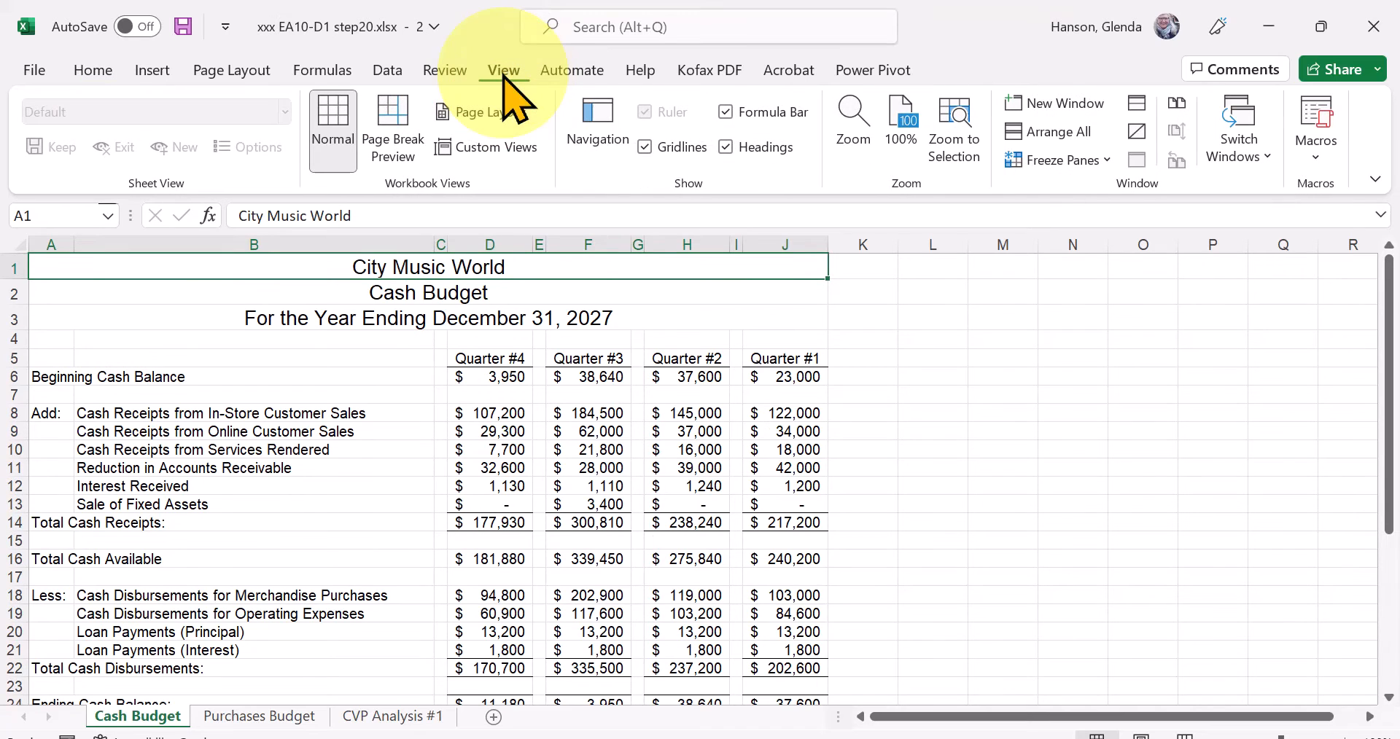
{"action": "left_click", "coordinate": [1177, 106]}
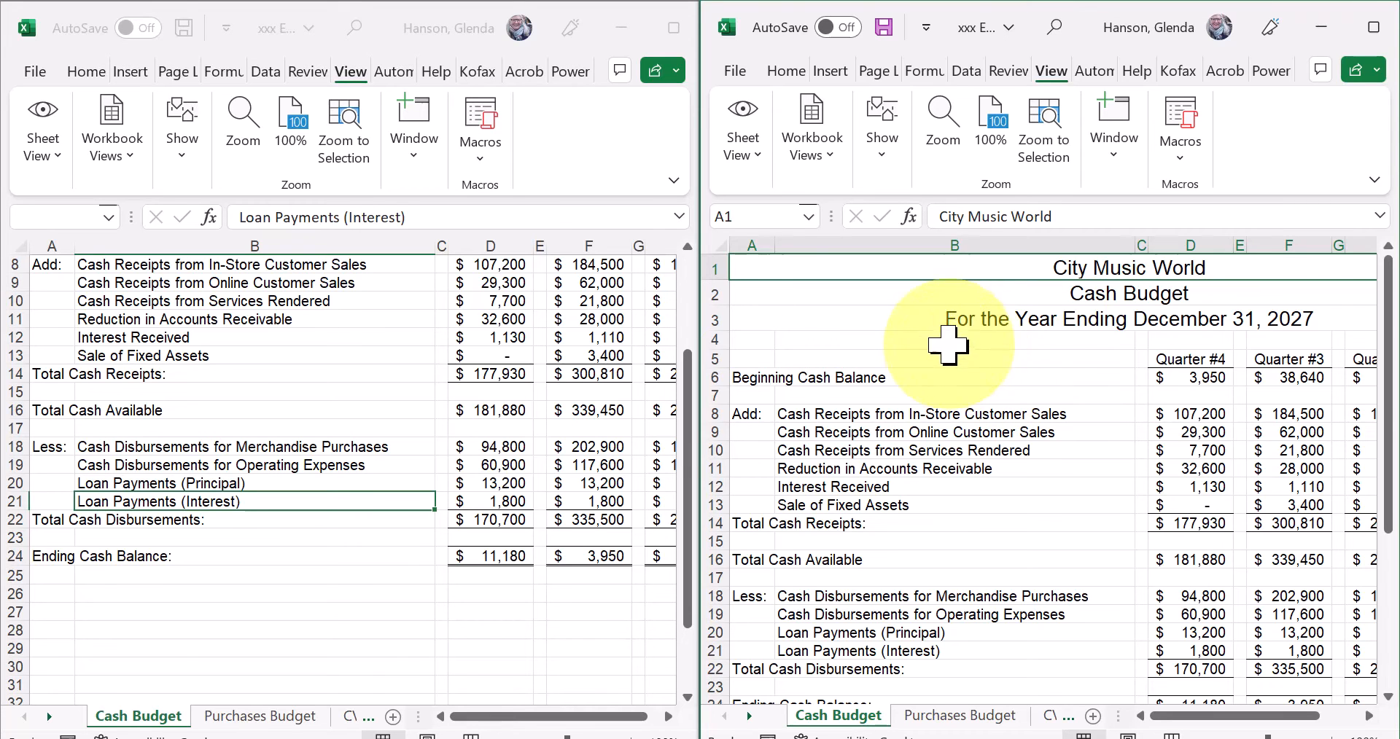
Scroll both windows to show all four quarters, and scroll only the first window down to row 4.
{"action": "left_click_drag", "start_coordinate": [687, 410], "coordinate": [673, 465]}
{"action": "left_click_drag", "start_coordinate": [666, 452], "coordinate": [704, 438]}
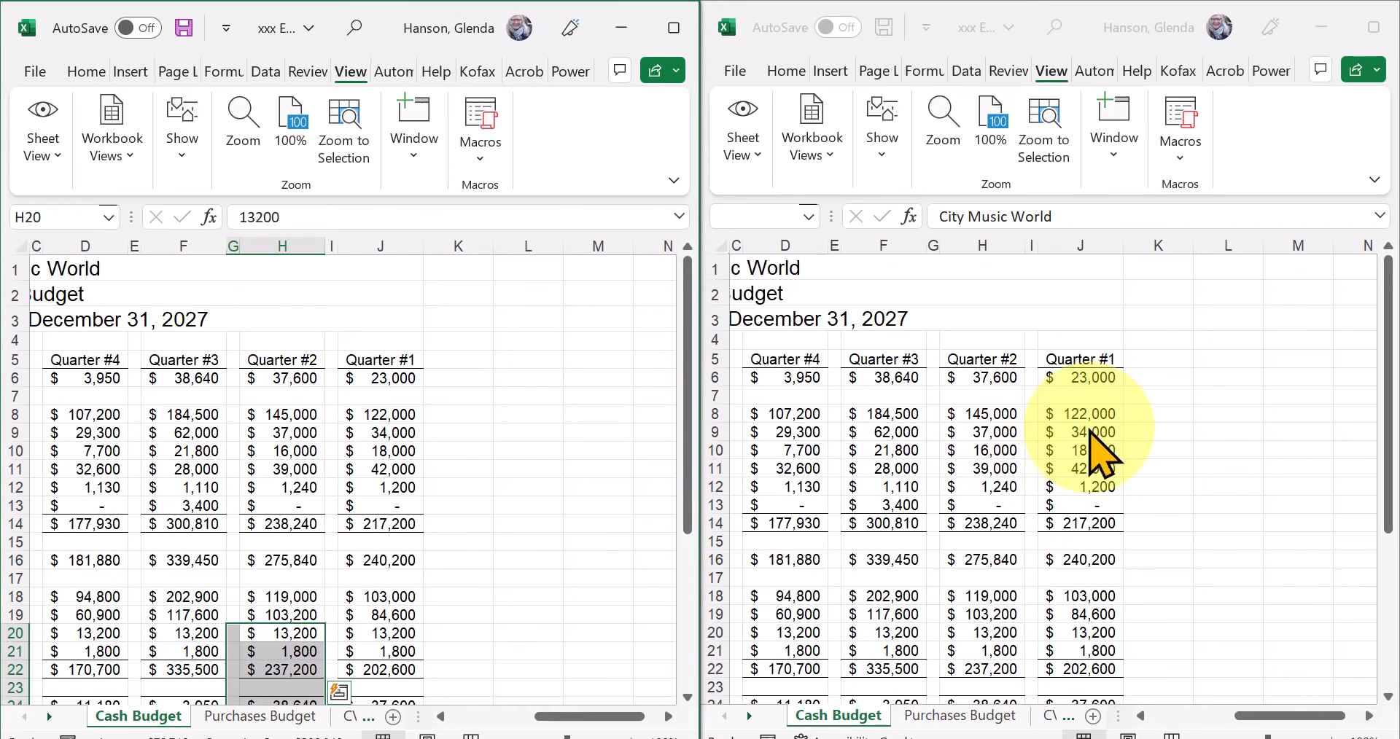
{"action": "left_click_drag", "start_coordinate": [689, 416], "coordinate": [627, 503]}
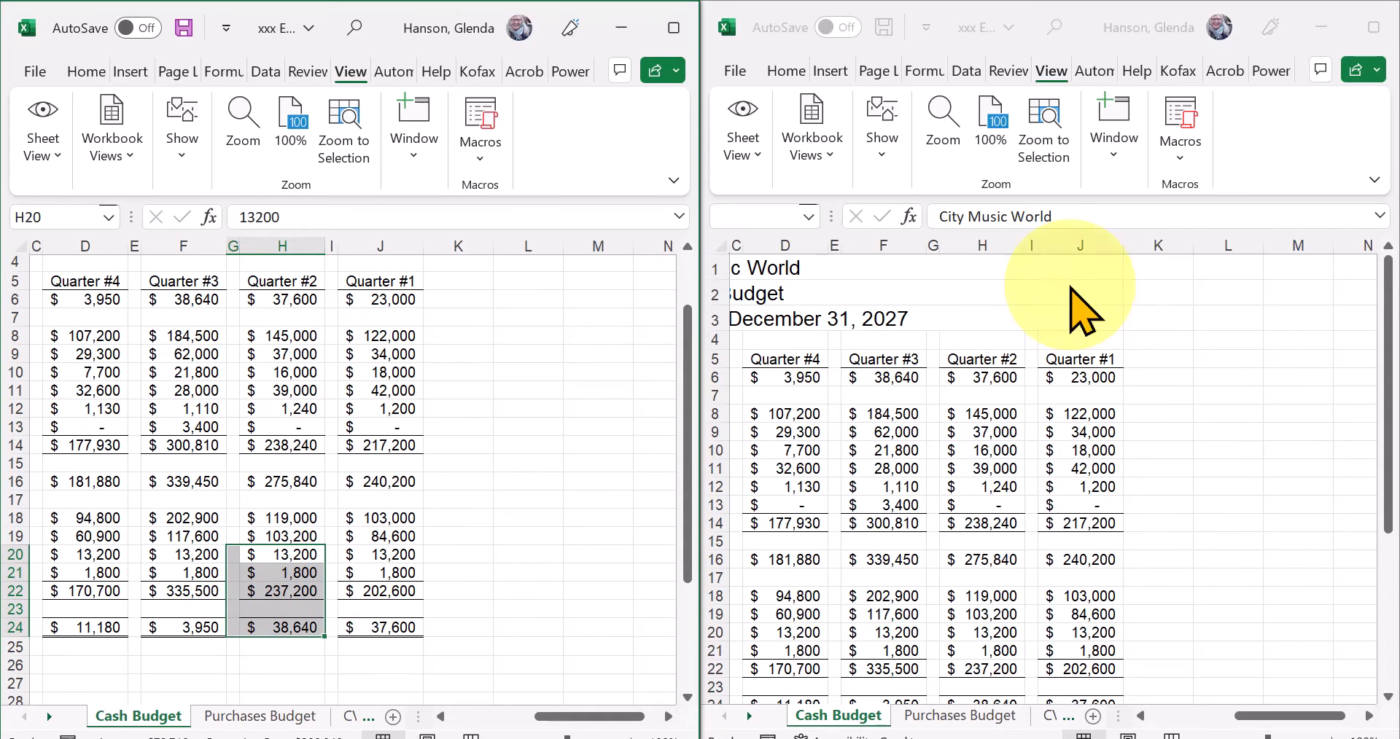
Check the Synchronous Scrolling setting in the second window and scroll each window vertically to test it.
{"action": "left_click", "coordinate": [1116, 162]}
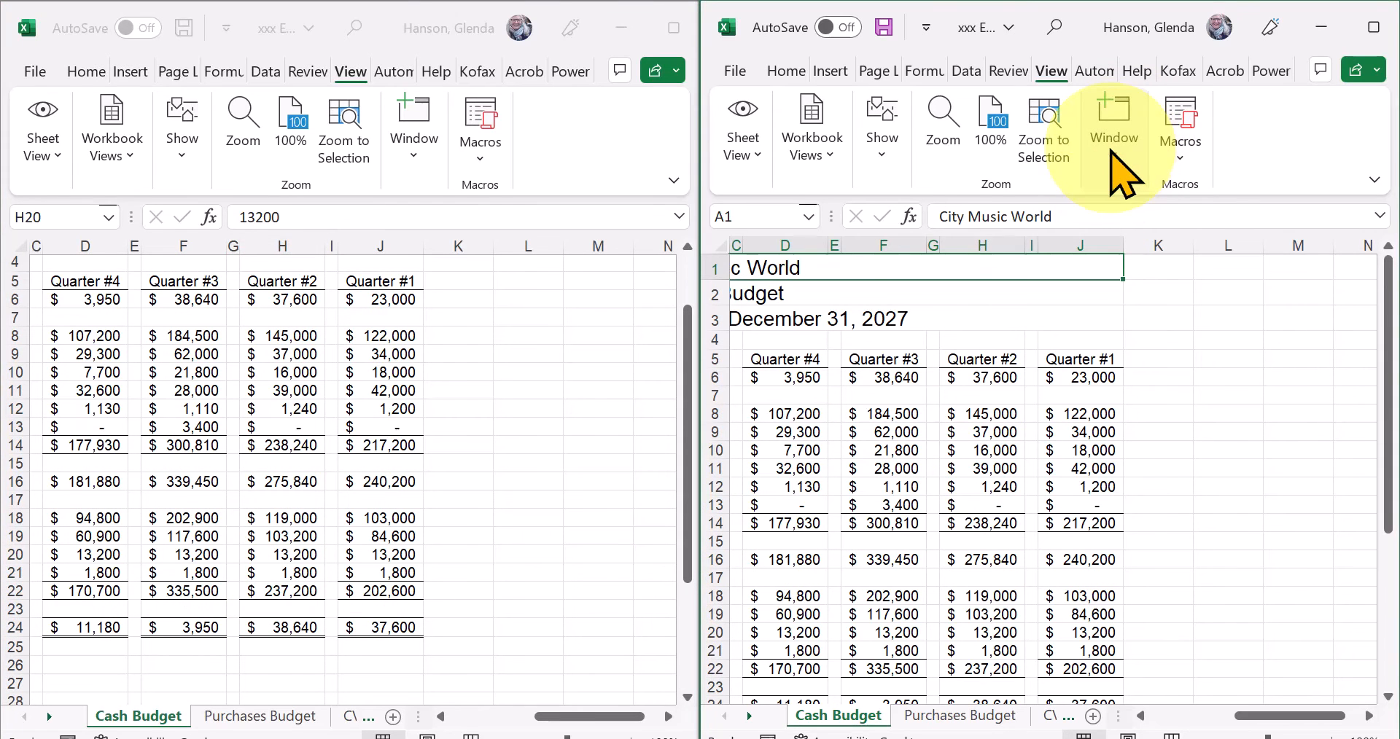
{"action": "left_click", "coordinate": [1111, 152]}
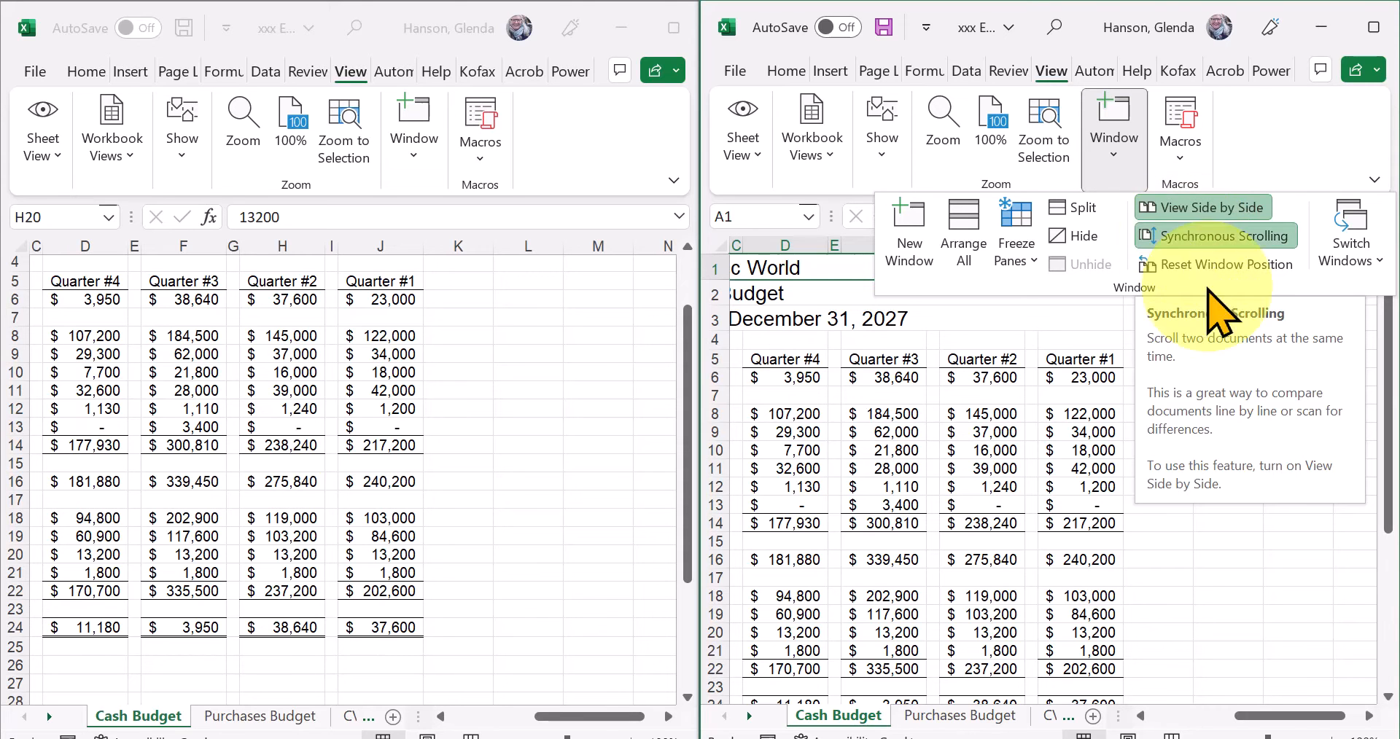
{"action": "left_click", "coordinate": [1032, 397]}
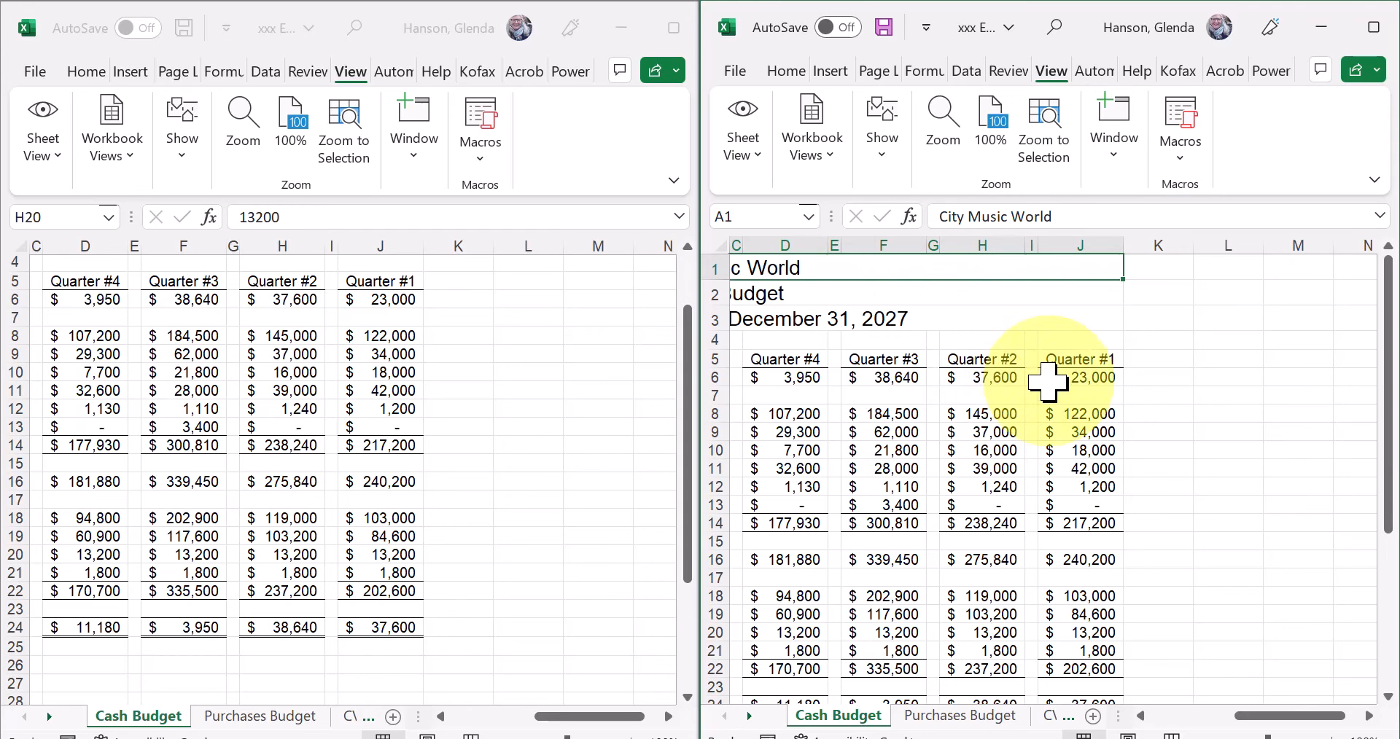
{"action": "left_click_drag", "start_coordinate": [1390, 479], "coordinate": [1397, 449]}
{"action": "left_click_drag", "start_coordinate": [1399, 448], "coordinate": [1398, 483]}
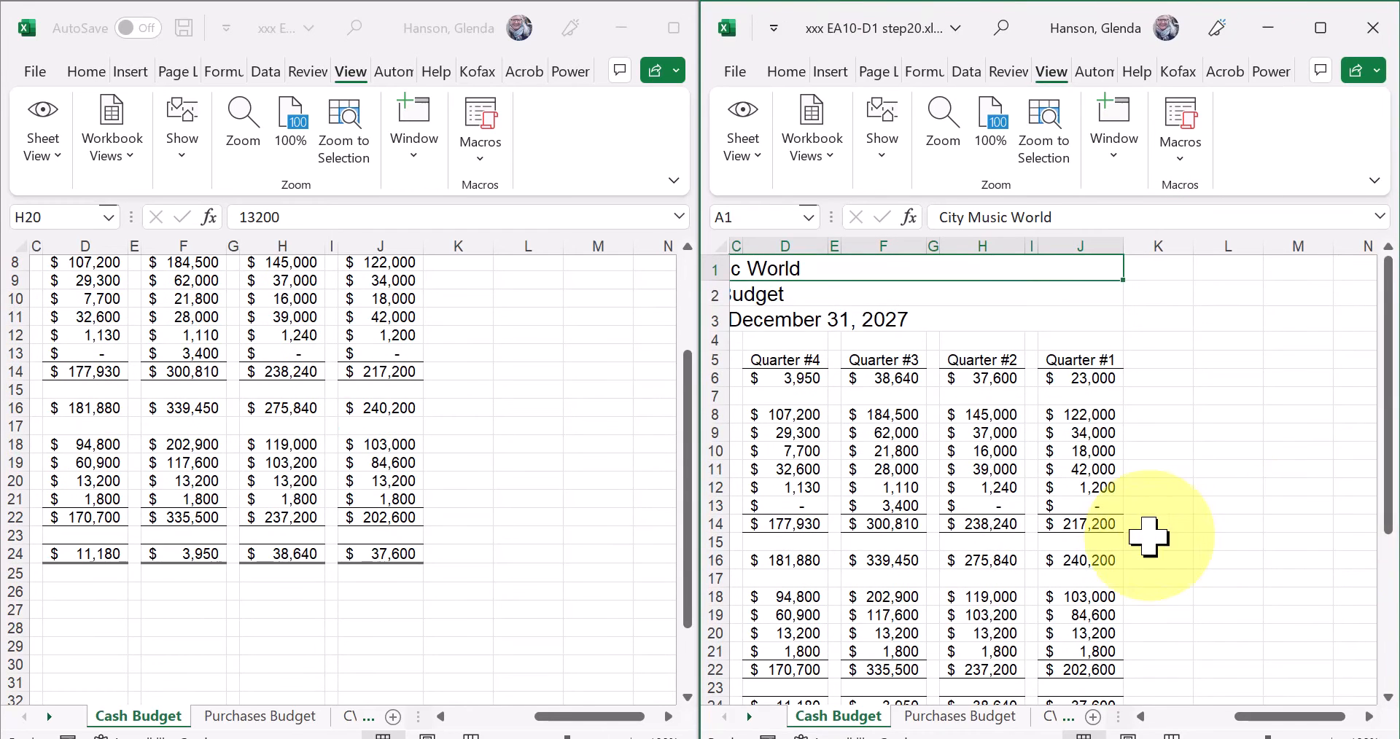
{"action": "left_click", "coordinate": [687, 522]}
{"action": "left_click_drag", "start_coordinate": [687, 521], "coordinate": [578, 453]}
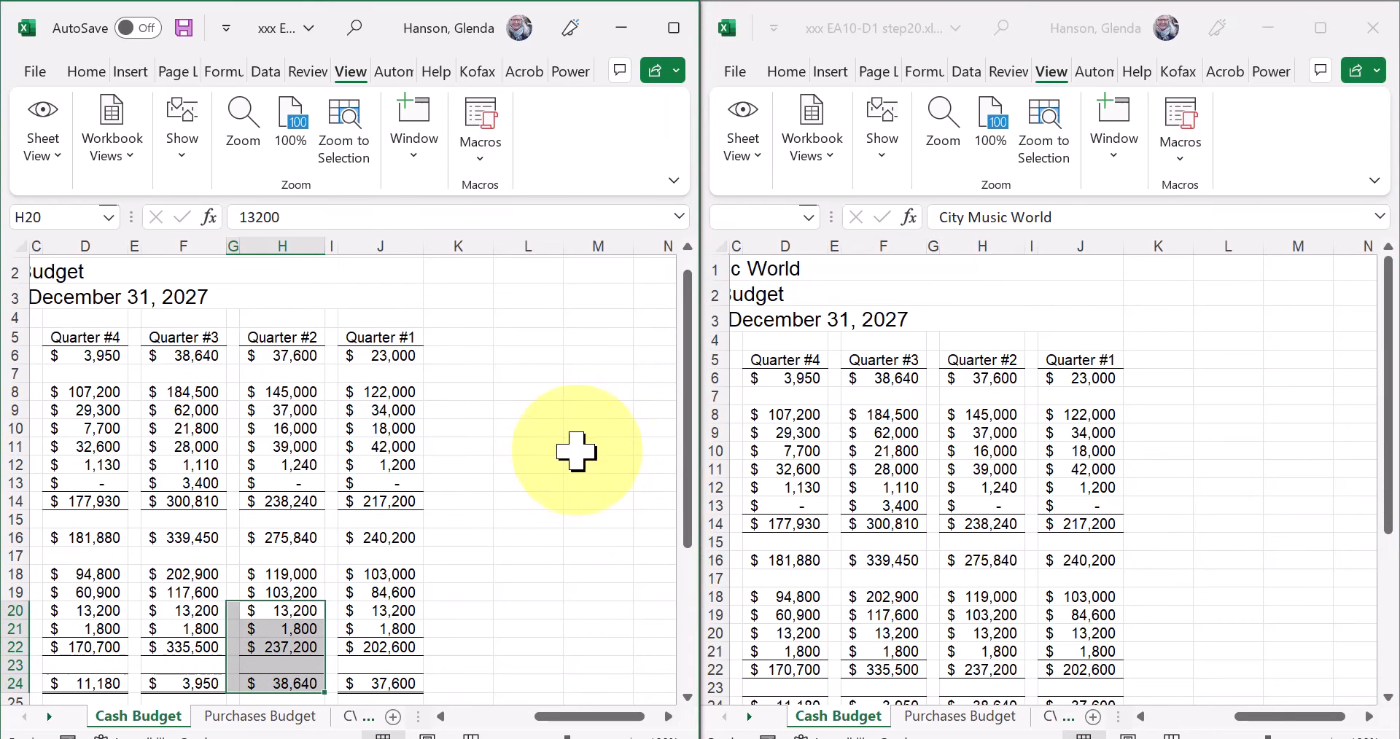
Return the first window to cell A1 and scroll the windows down past the Ending Cash Balance row.
{"action": "left_click", "coordinate": [477, 321]}
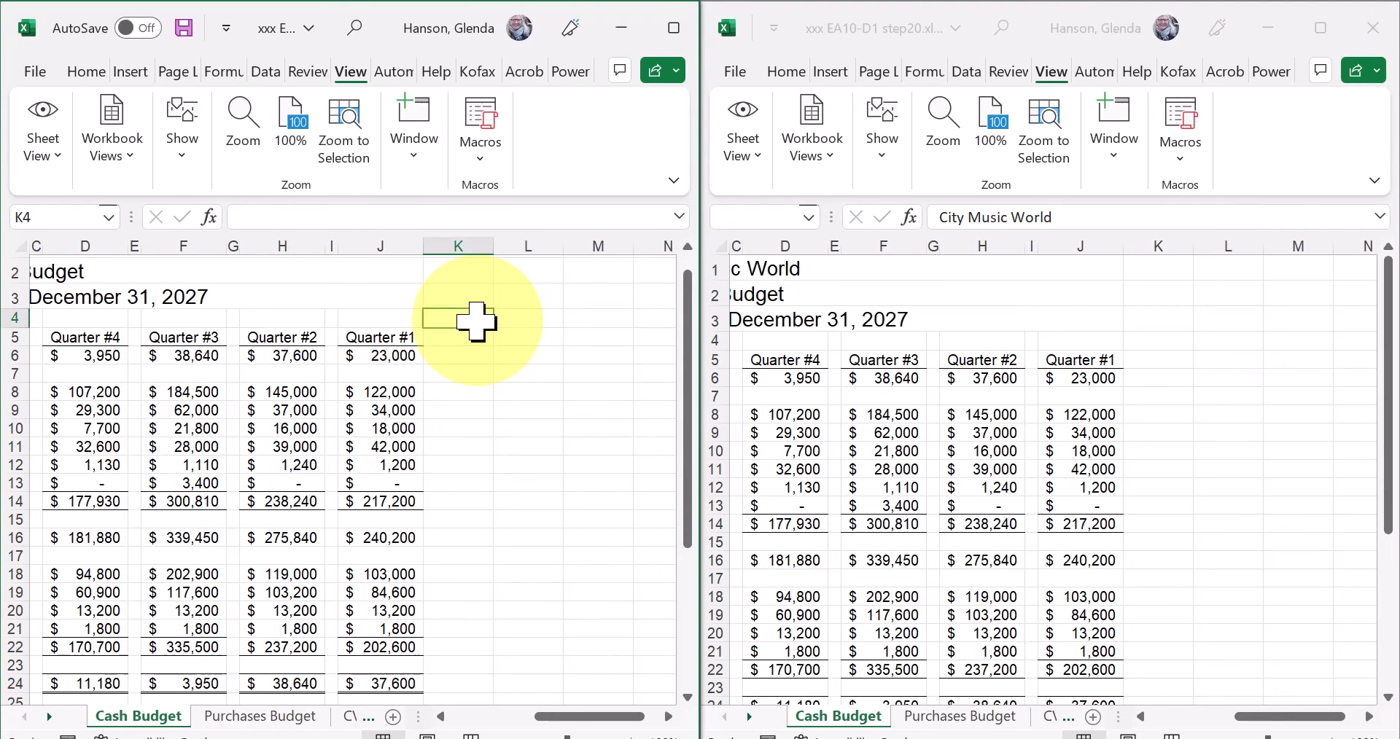
{"action": "key", "text": "ctrl+Home"}
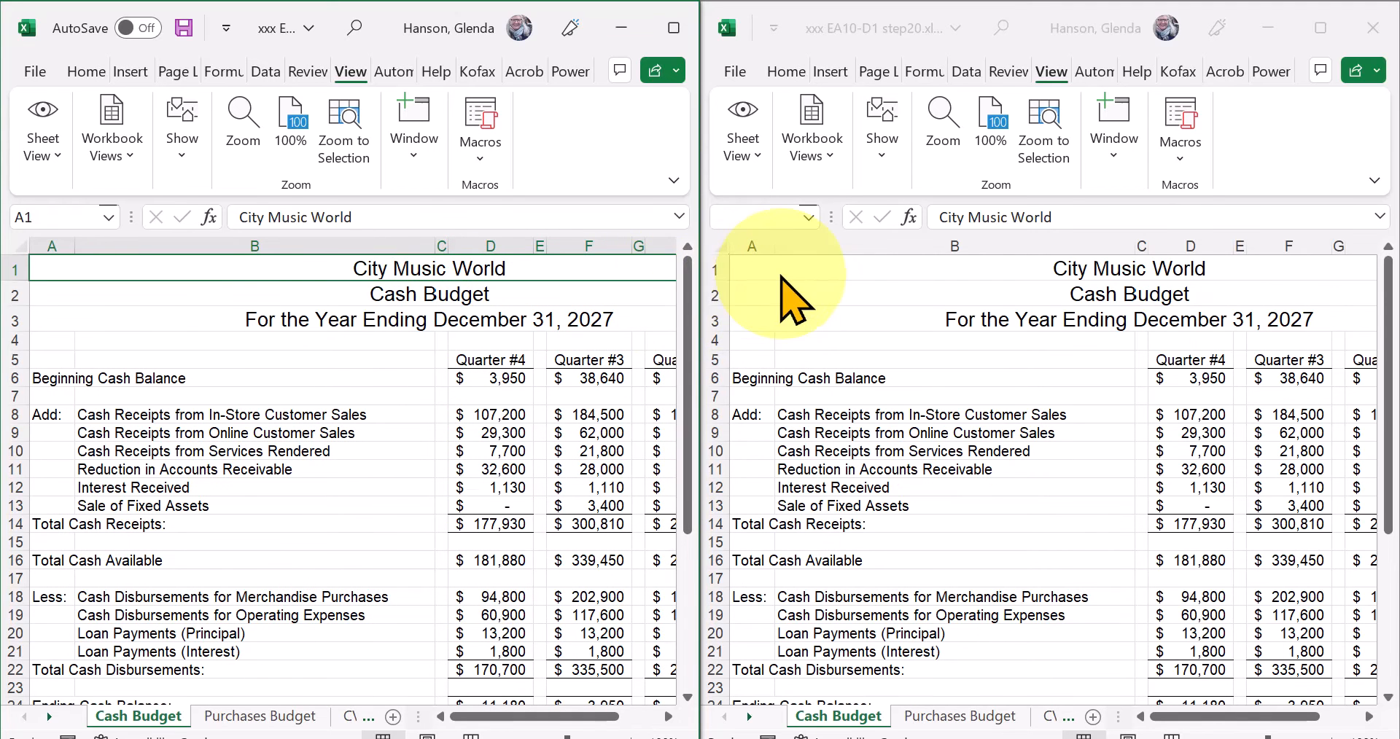
{"action": "left_click_drag", "start_coordinate": [688, 343], "coordinate": [703, 517]}
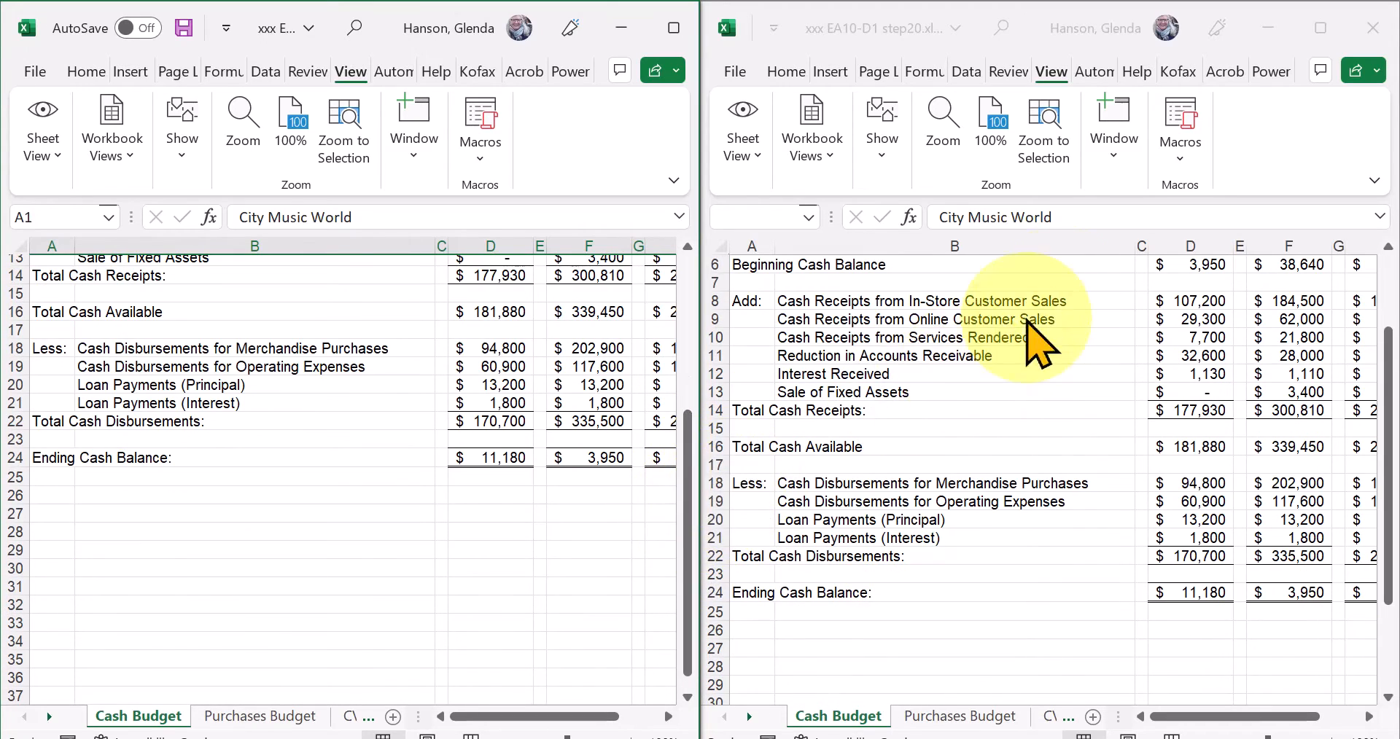
Turn off Synchronous Scrolling for the two side-by-side windows.
{"action": "left_click", "coordinate": [1116, 155]}
{"action": "left_click", "coordinate": [1115, 155]}
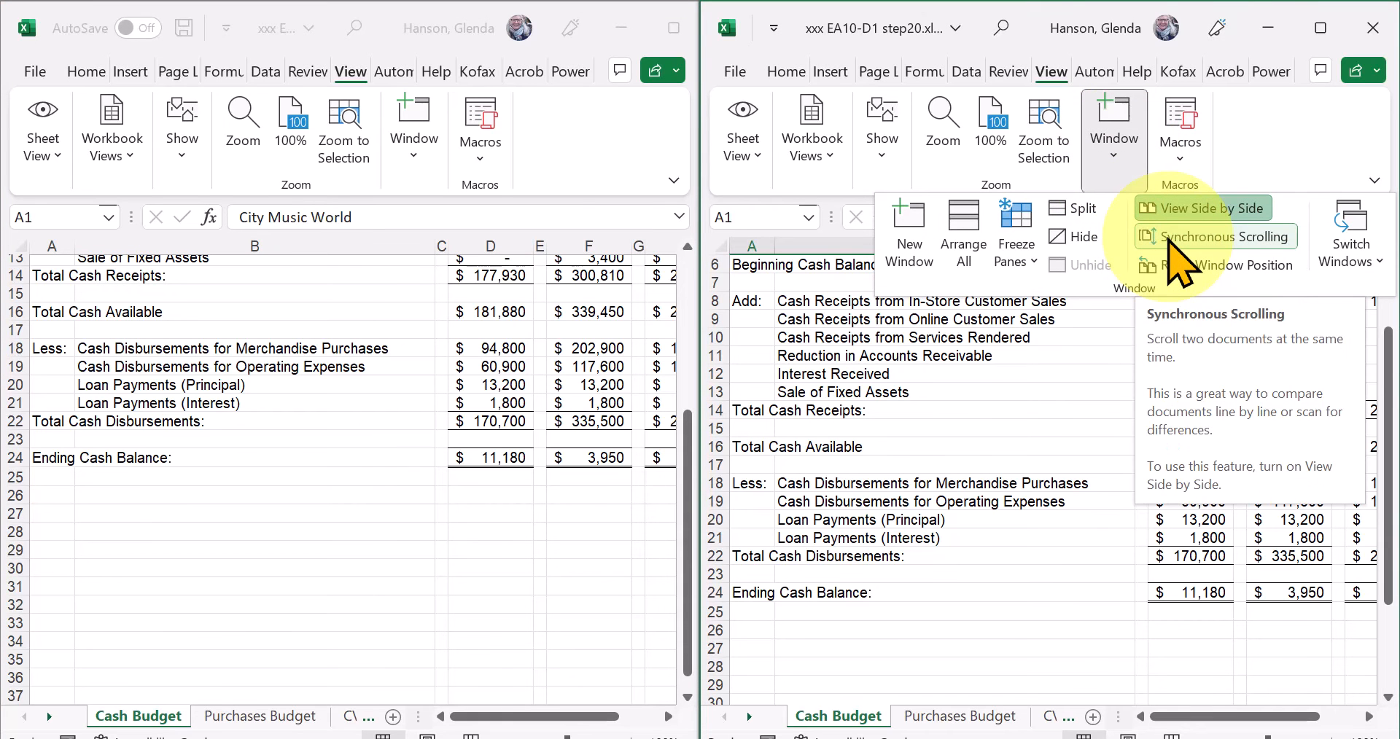
{"action": "left_click", "coordinate": [1168, 234]}
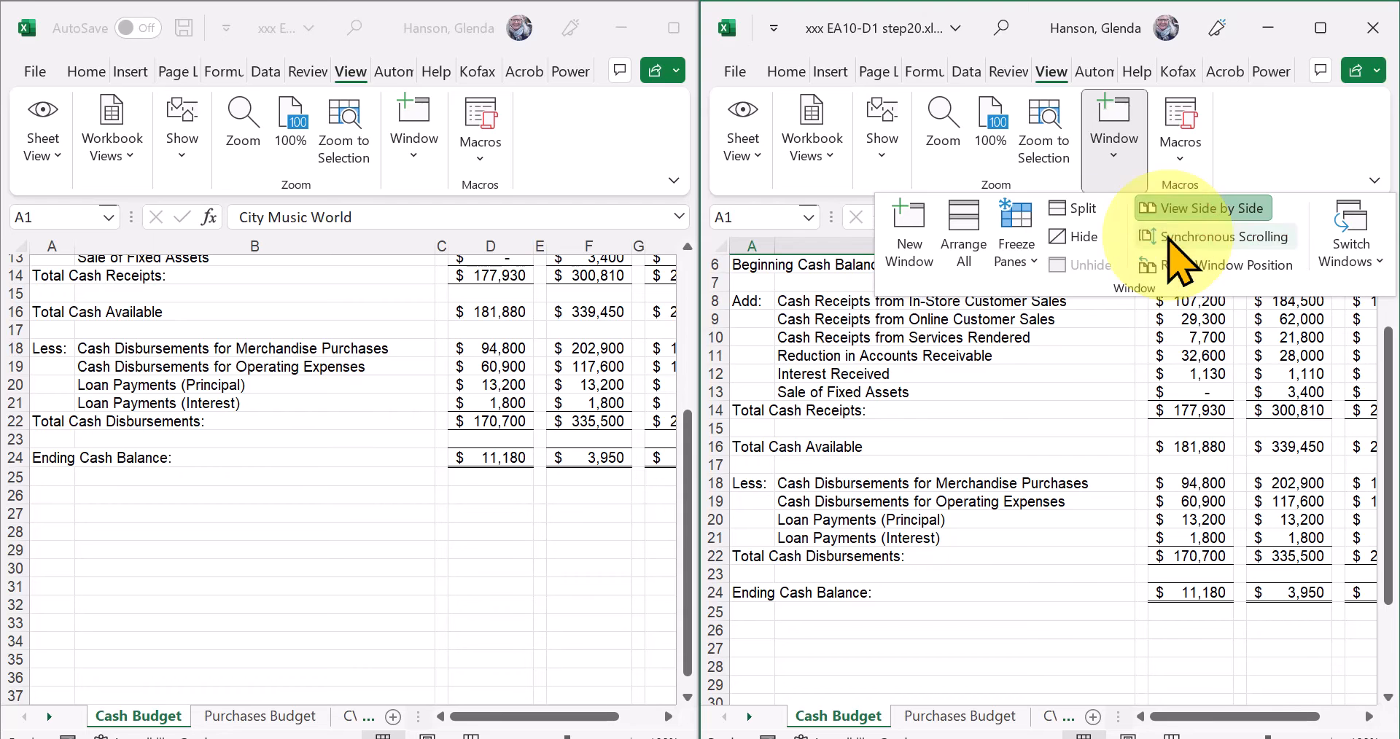
Scroll the two windows independently, bringing the first one back to row 1 and across to the Quarter #1 column.
{"action": "left_click_drag", "start_coordinate": [685, 440], "coordinate": [693, 357]}
{"action": "left_click_drag", "start_coordinate": [690, 409], "coordinate": [694, 350]}
{"action": "left_click_drag", "start_coordinate": [1385, 522], "coordinate": [1391, 553]}
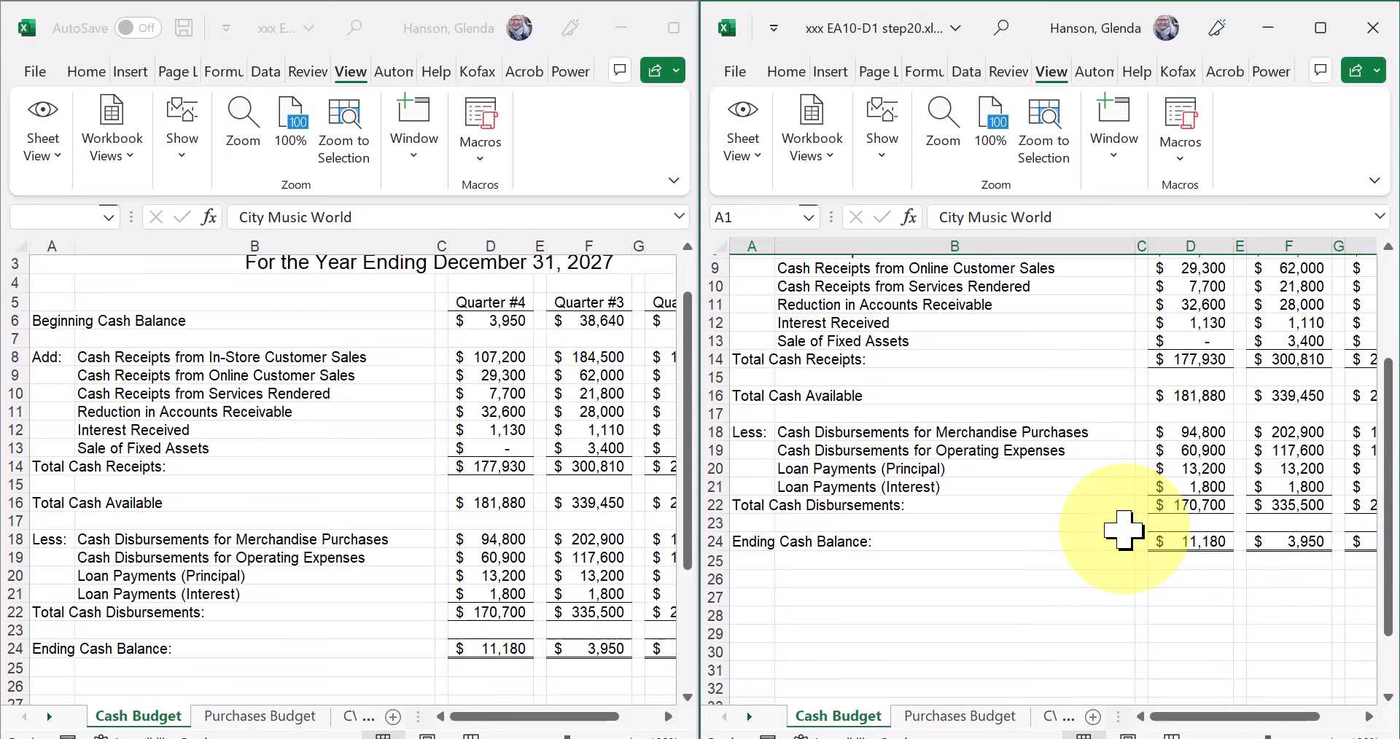
{"action": "left_click_drag", "start_coordinate": [687, 501], "coordinate": [694, 406]}
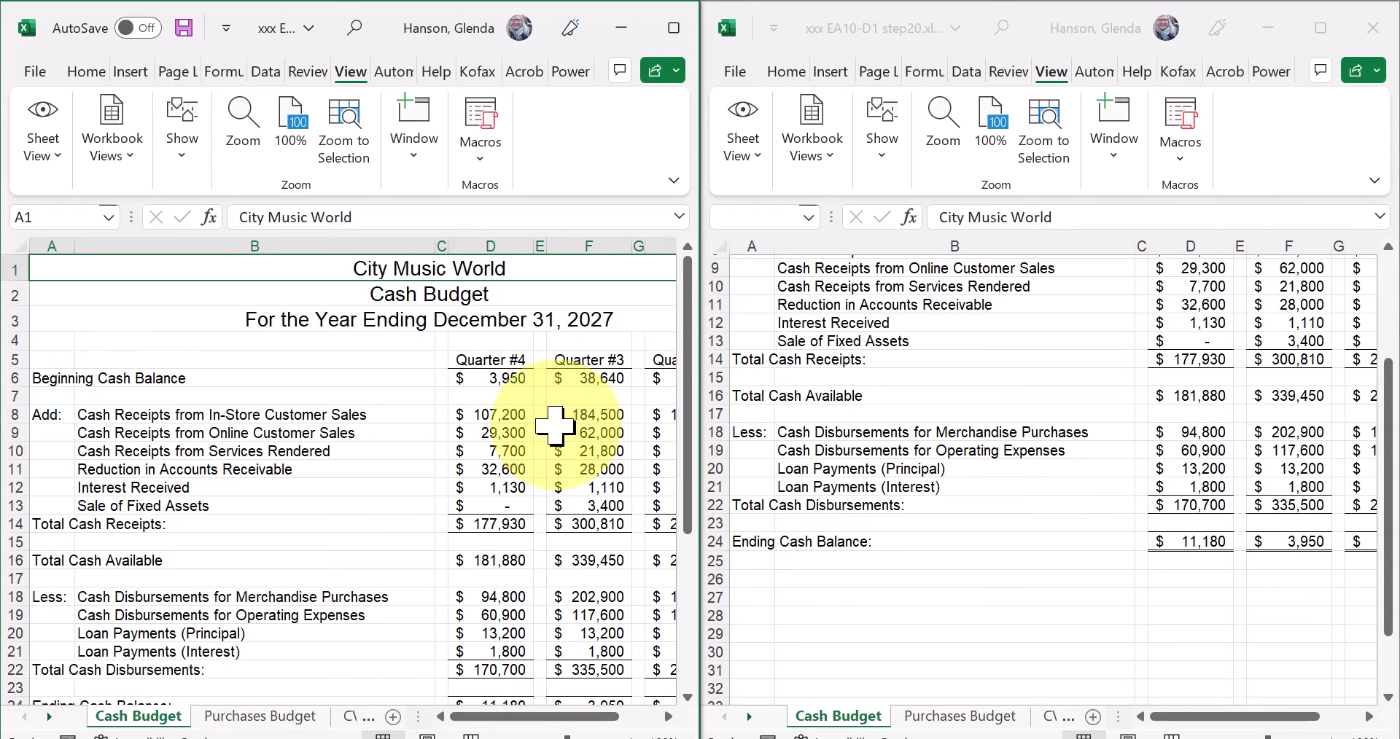
{"action": "left_click_drag", "start_coordinate": [536, 718], "coordinate": [596, 716]}
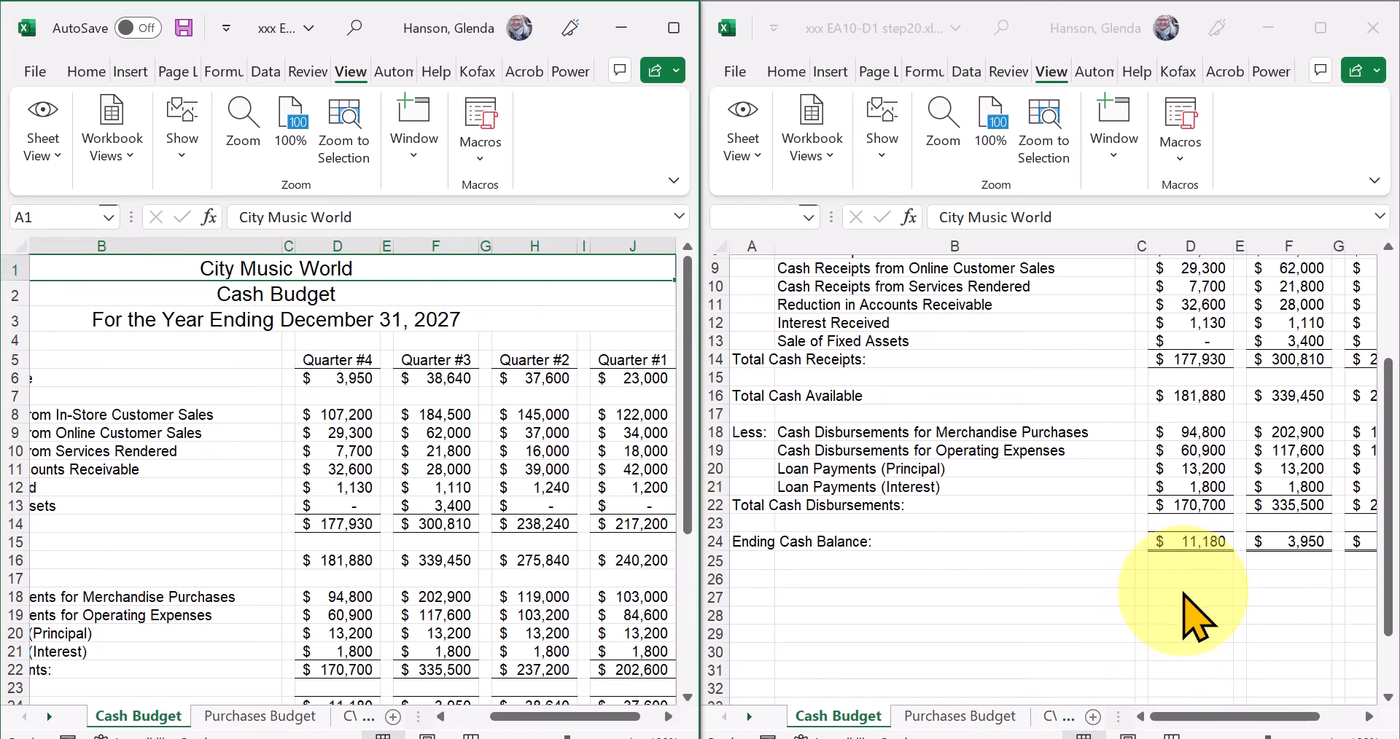
Turn Synchronous Scrolling back on, scroll both windows across to Quarter #1, and bring the second one up to its title rows.
{"action": "left_click", "coordinate": [1118, 156]}
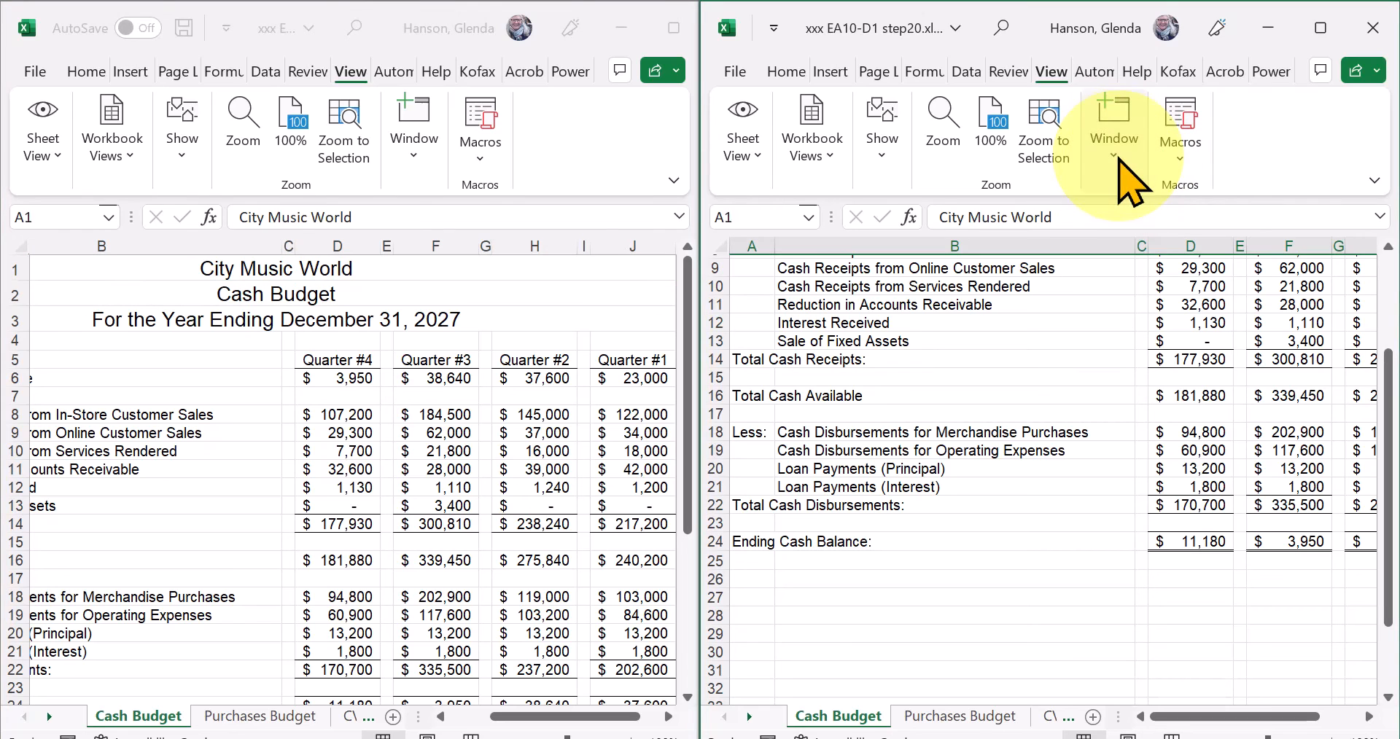
{"action": "left_click", "coordinate": [1110, 153]}
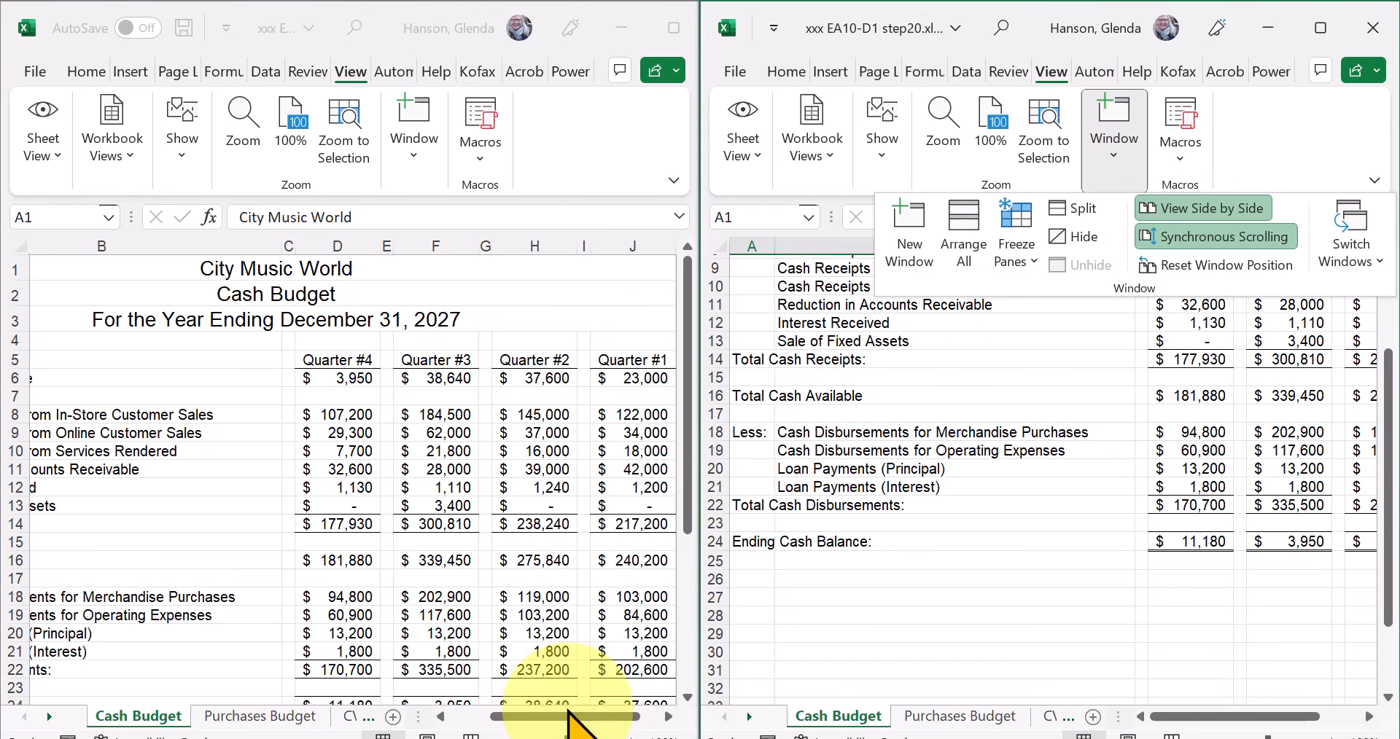
{"action": "left_click", "coordinate": [530, 716]}
{"action": "left_click_drag", "start_coordinate": [530, 722], "coordinate": [565, 720]}
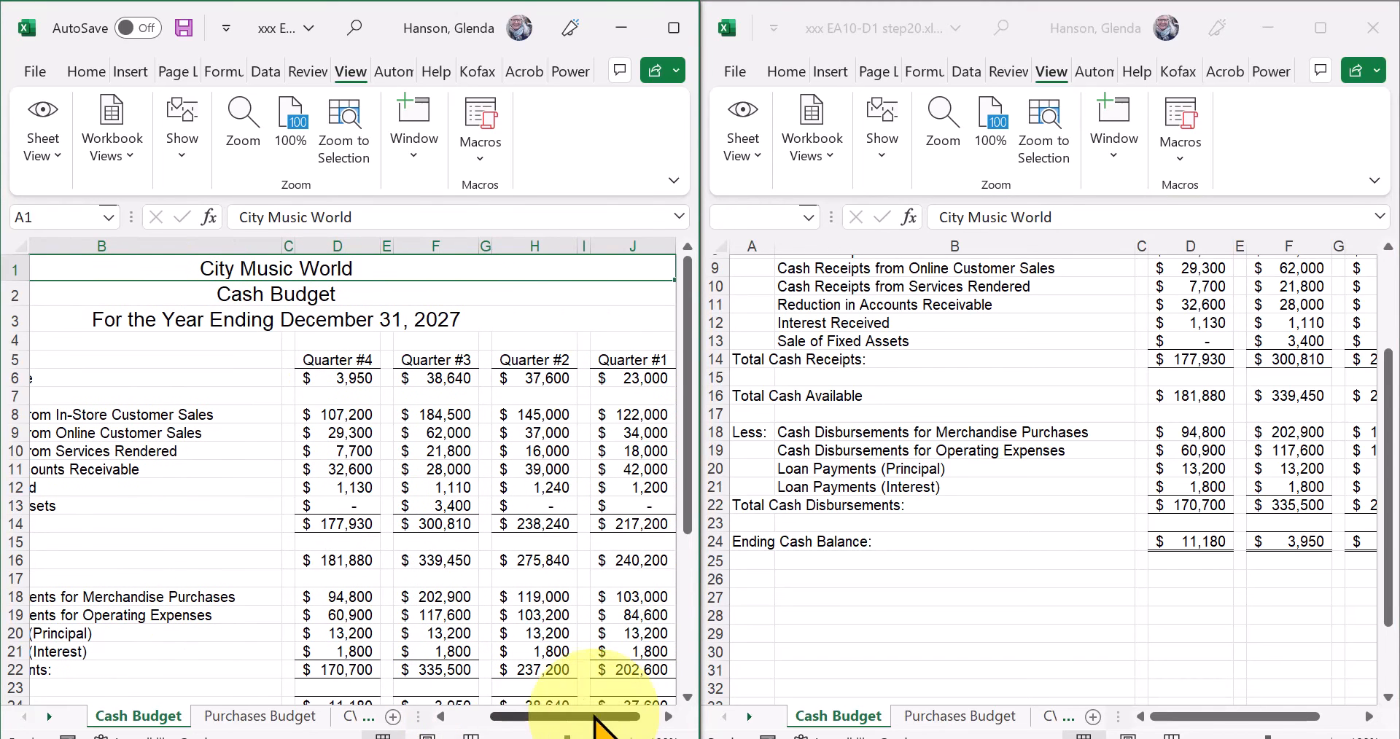
{"action": "left_click_drag", "start_coordinate": [1169, 718], "coordinate": [1274, 721]}
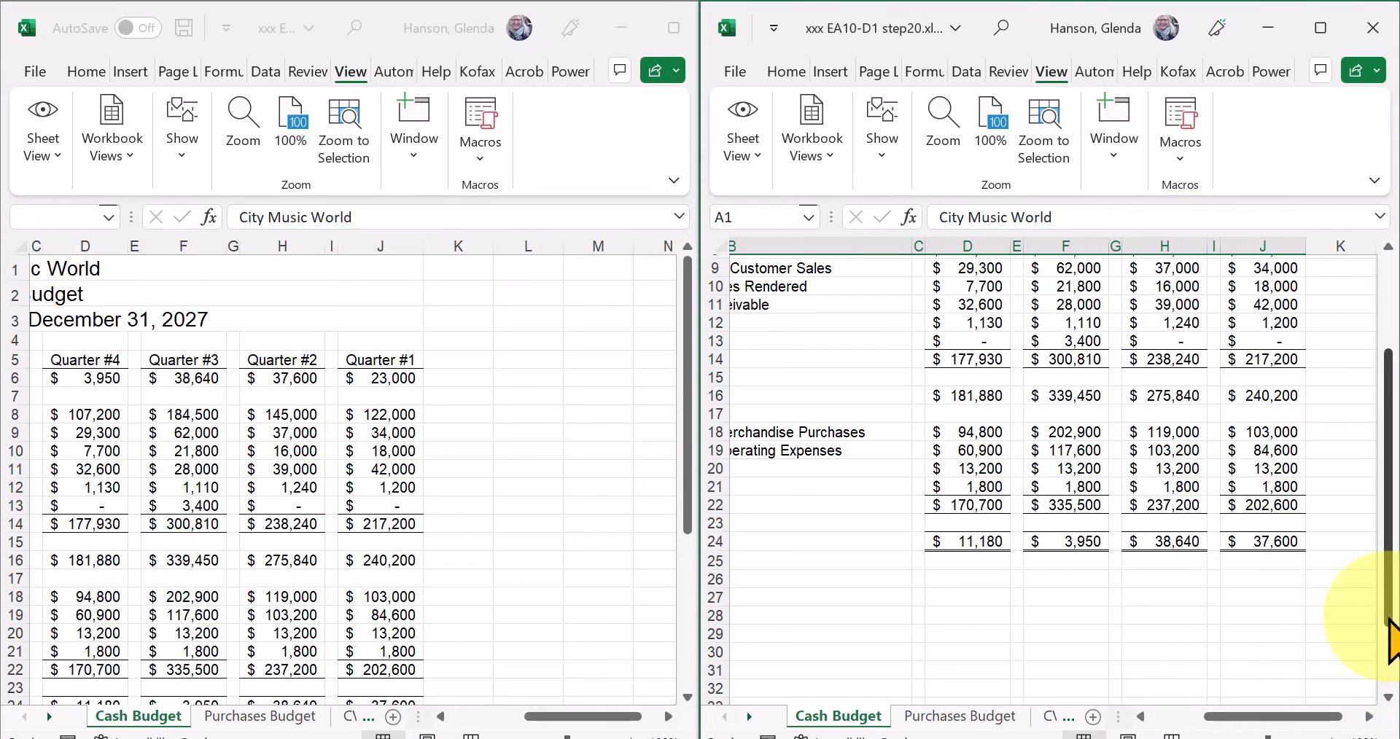
{"action": "left_click_drag", "start_coordinate": [1387, 592], "coordinate": [1387, 526]}
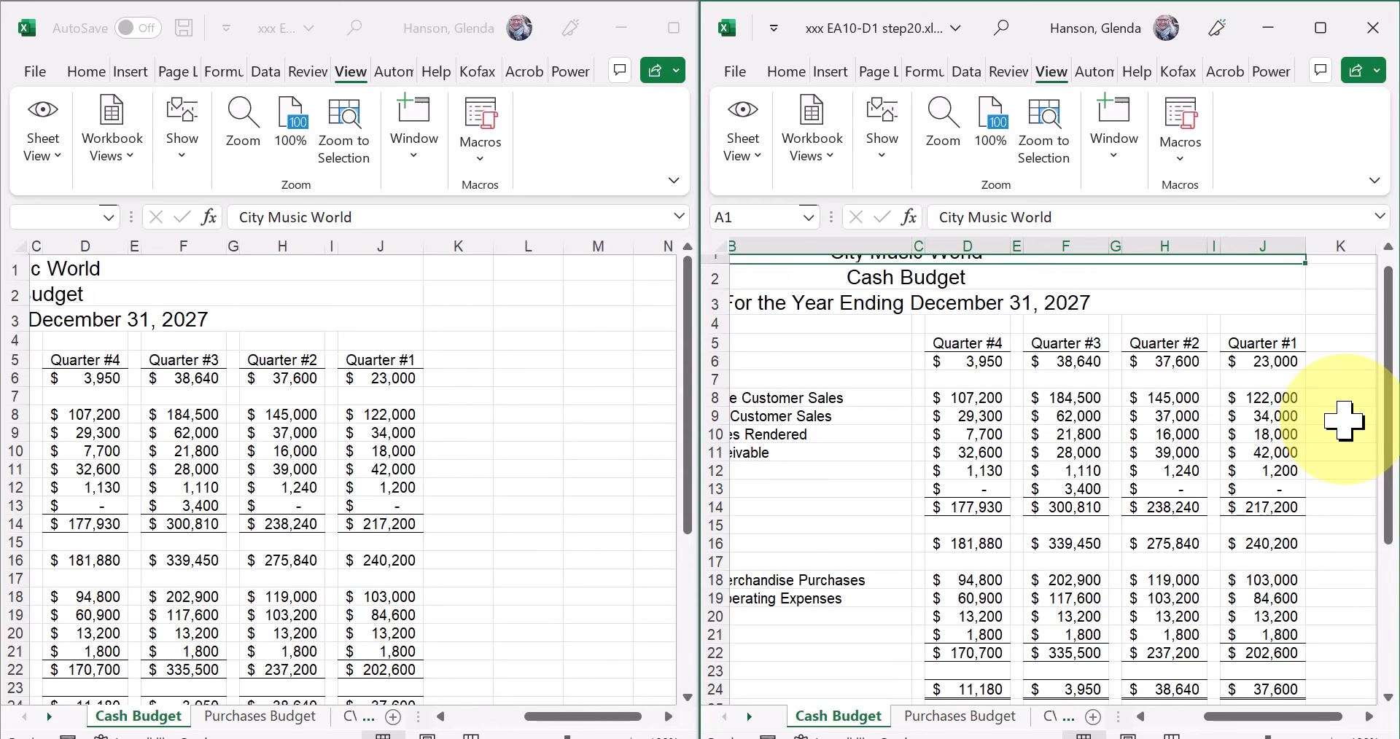
Try changing the Quarter #1 Beginning Cash Balance in J6 of the second window to 25000.
{"action": "left_click", "coordinate": [1268, 362]}
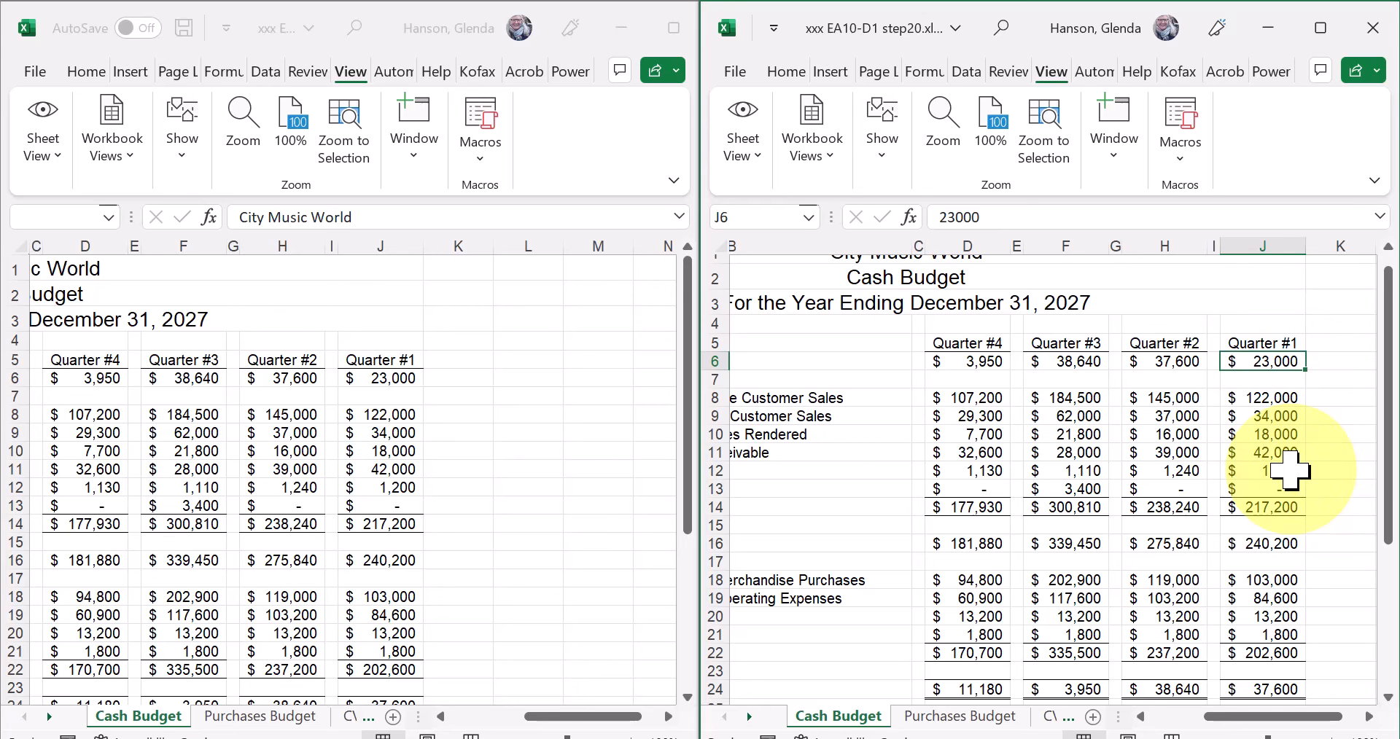
{"action": "type", "text": "25"}
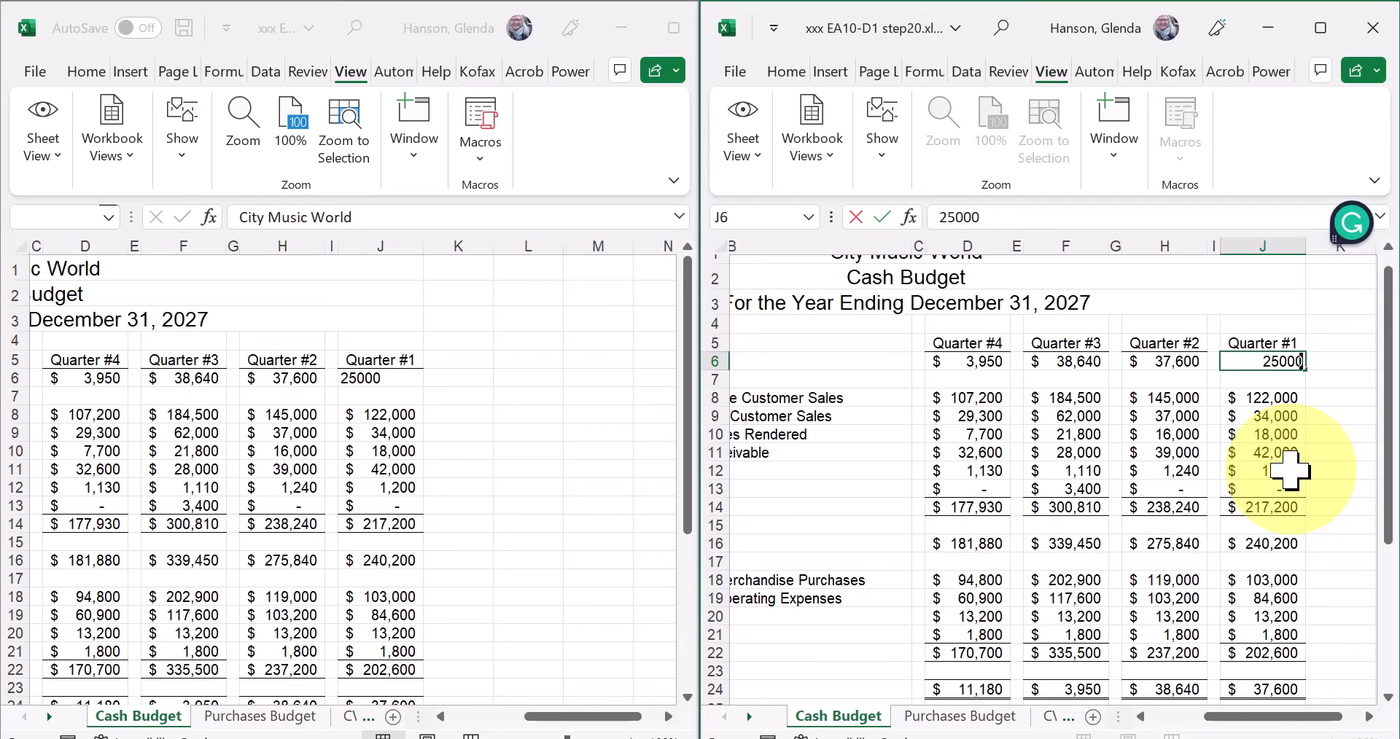
{"action": "key", "text": "Return"}
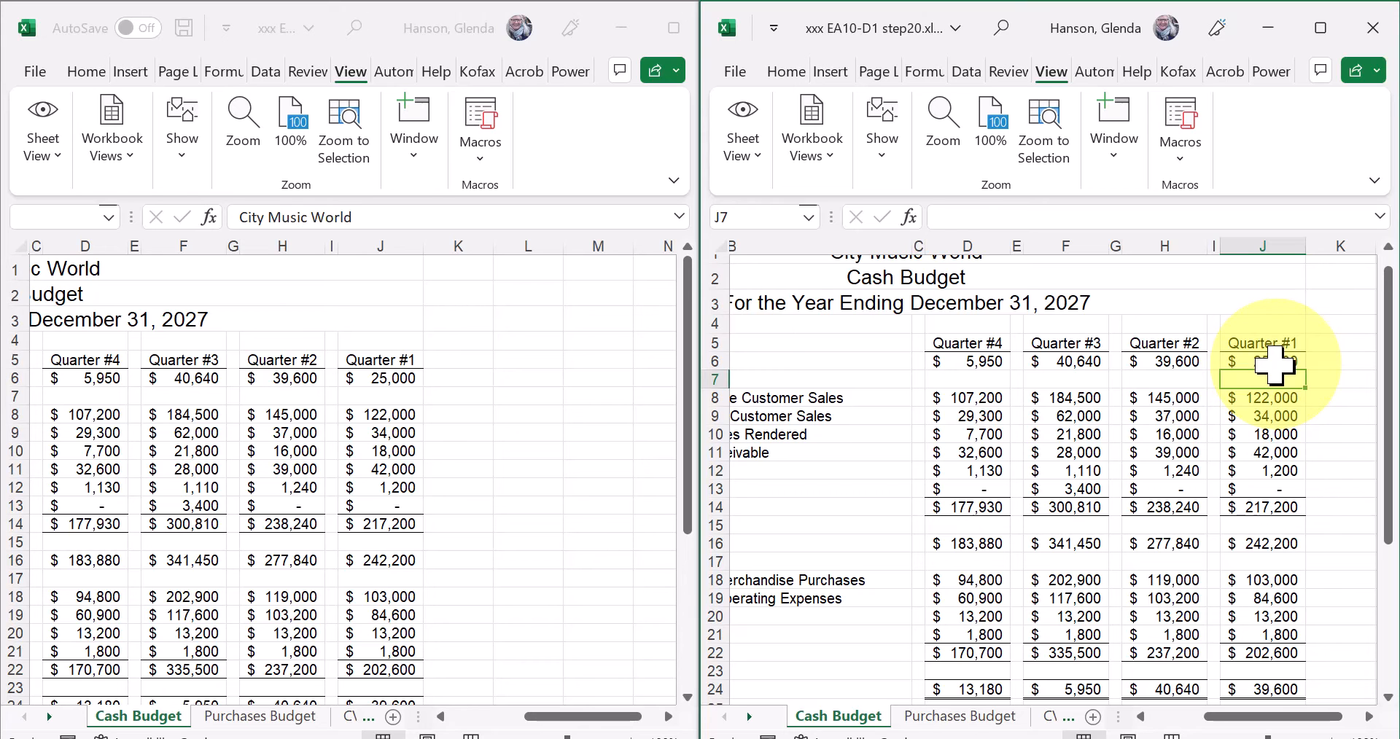
Select cell I14 in the second window and turn off View Side by Side.
{"action": "left_click", "coordinate": [1213, 507]}
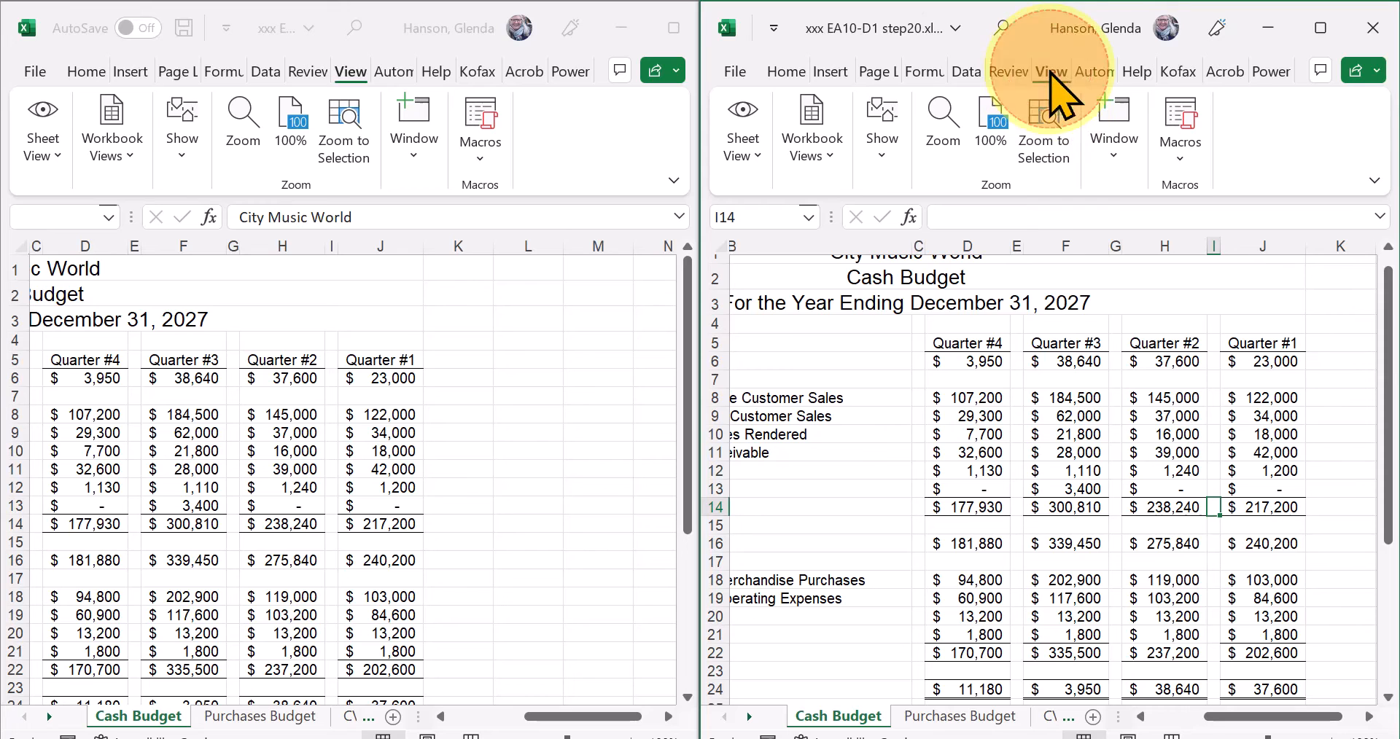
{"action": "left_click", "coordinate": [1109, 156]}
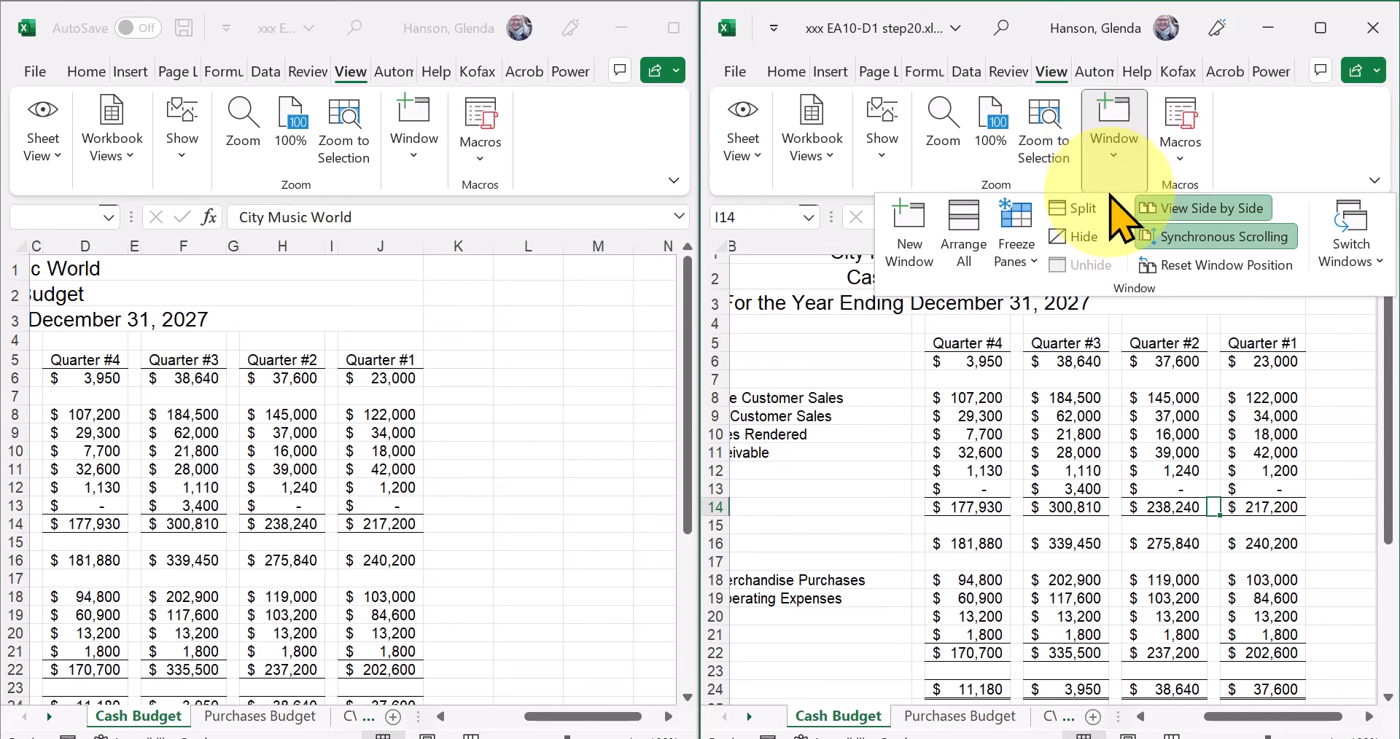
{"action": "left_click", "coordinate": [1193, 207]}
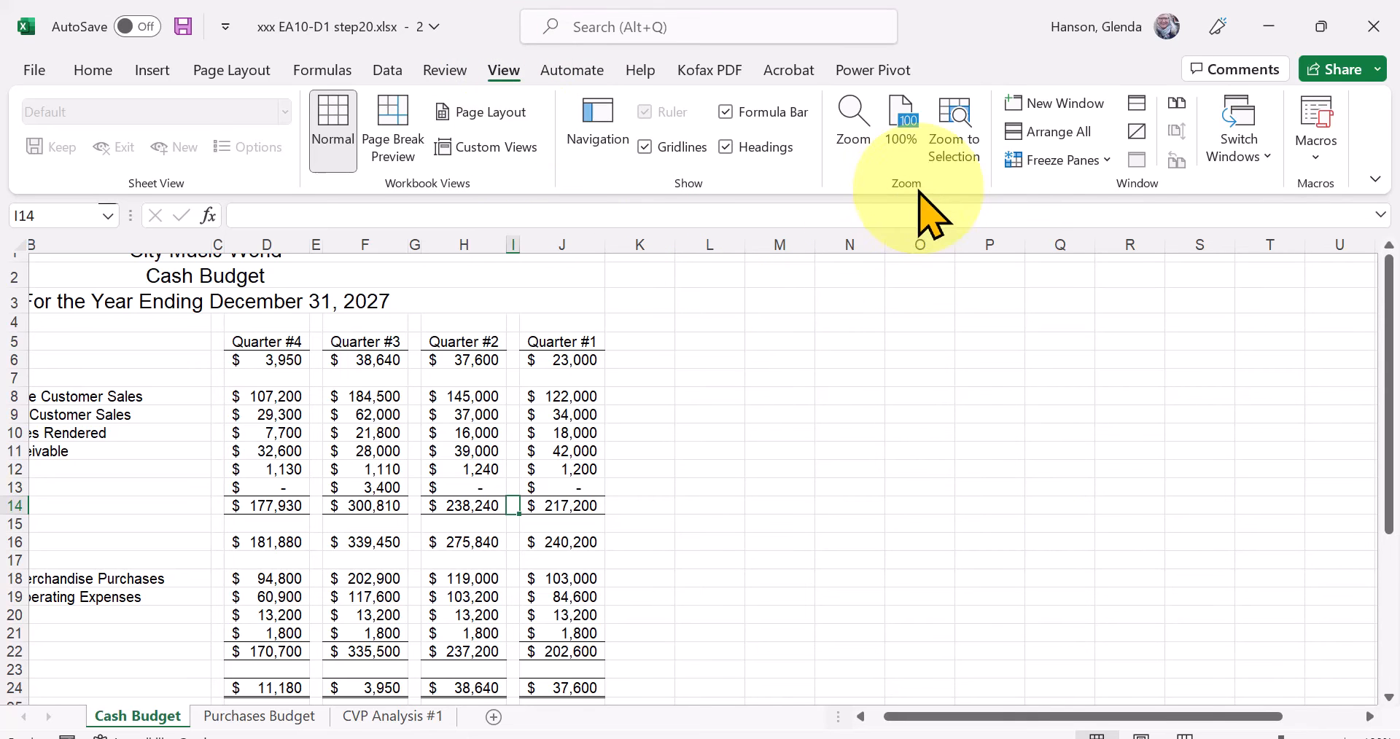
Try enlarging the Cash Budget sheet with a custom magnification, and zoom it out and back in.
{"action": "left_click", "coordinate": [859, 125]}
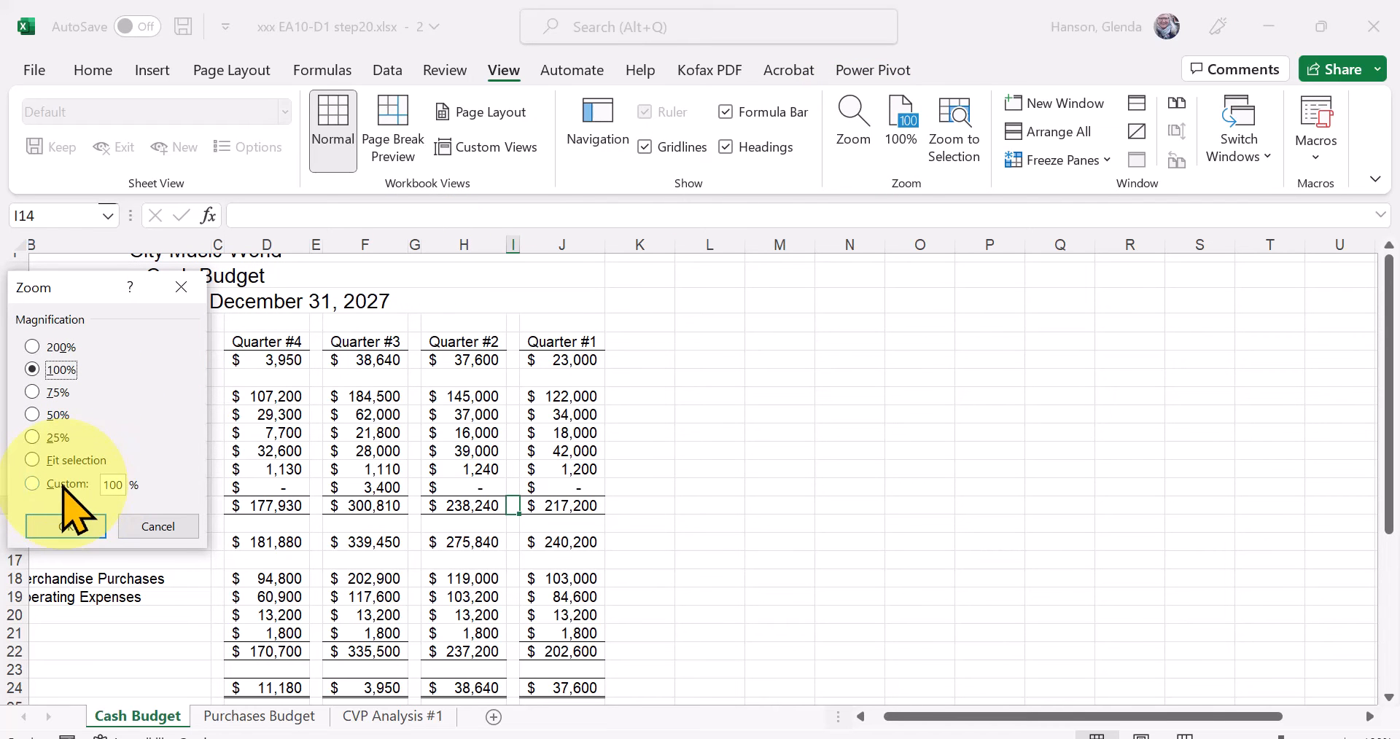
{"action": "left_click", "coordinate": [31, 485]}
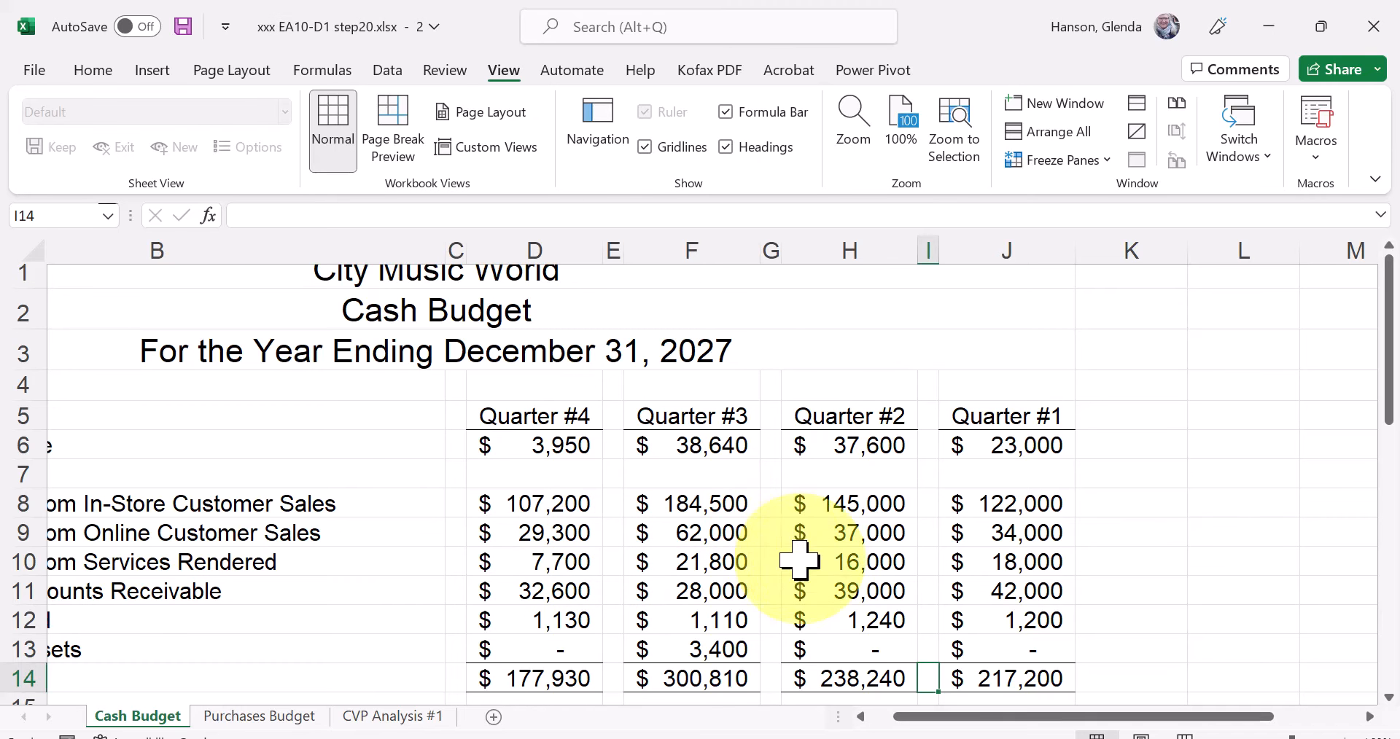
{"action": "mouse_move", "coordinate": [1289, 737]}
{"action": "left_mouse_down"}
{"action": "mouse_move", "coordinate": [1319, 737]}
{"action": "mouse_move", "coordinate": [1260, 737]}
{"action": "mouse_move", "coordinate": [1283, 738]}
{"action": "left_mouse_up"}
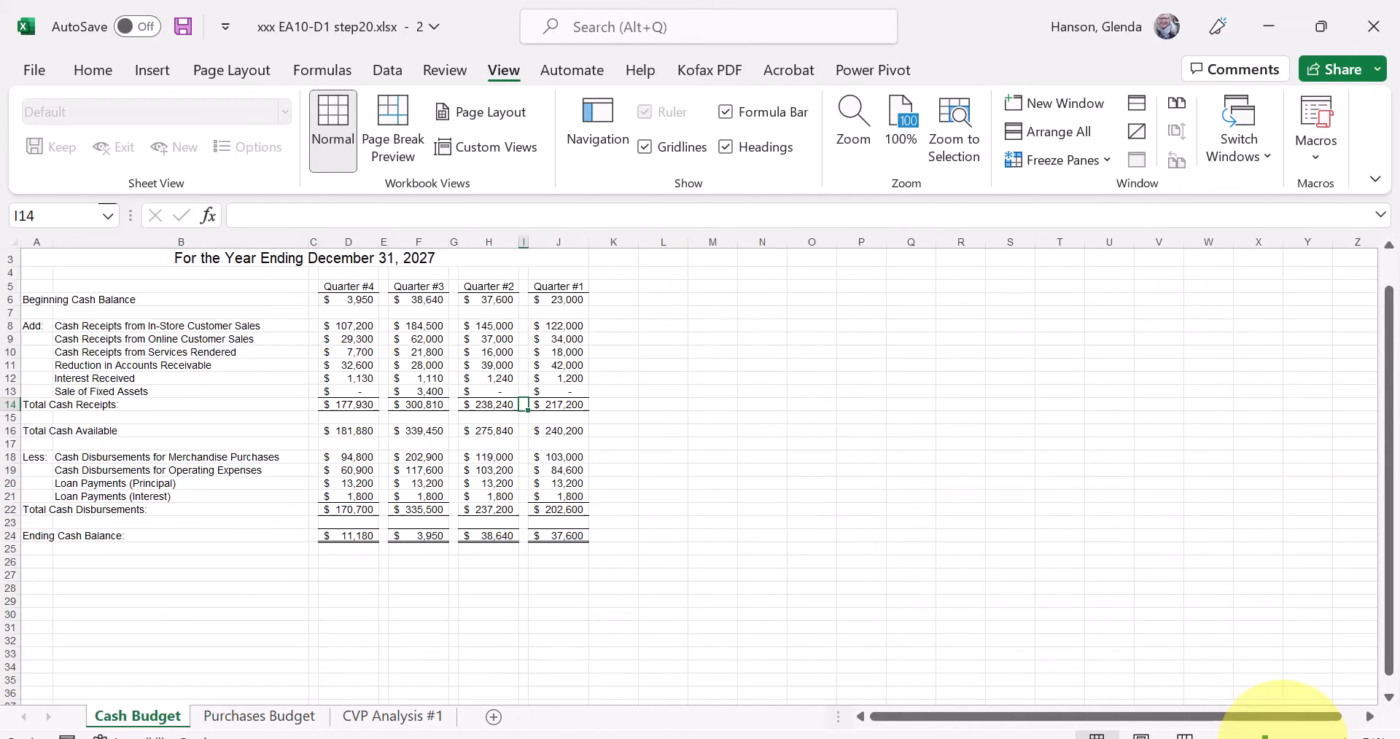
{"action": "left_click", "coordinate": [1279, 738]}
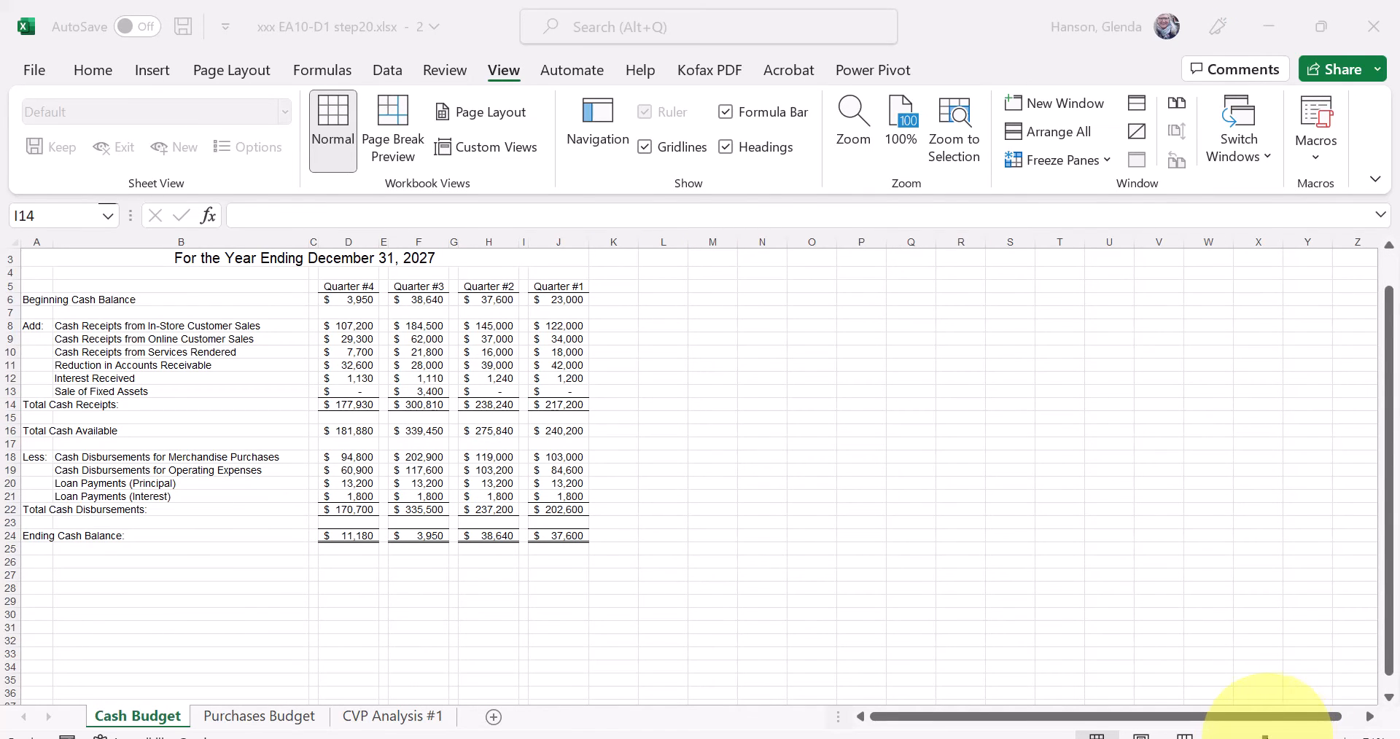
{"action": "left_click", "coordinate": [1265, 737]}
{"action": "left_click", "coordinate": [1281, 737]}
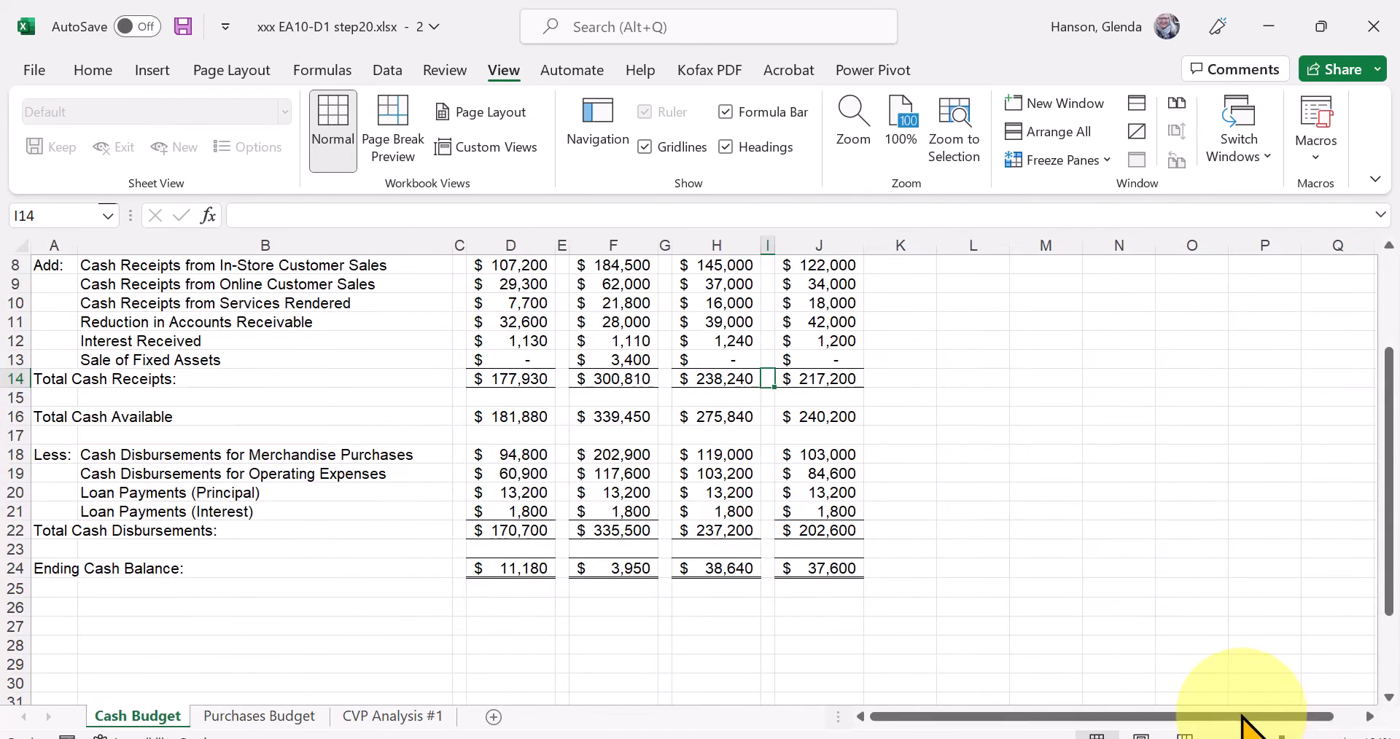
Reset the sheet's zoom to 100% and bring the Cash Budget title in row 1 back into view.
{"action": "left_click", "coordinate": [904, 124]}
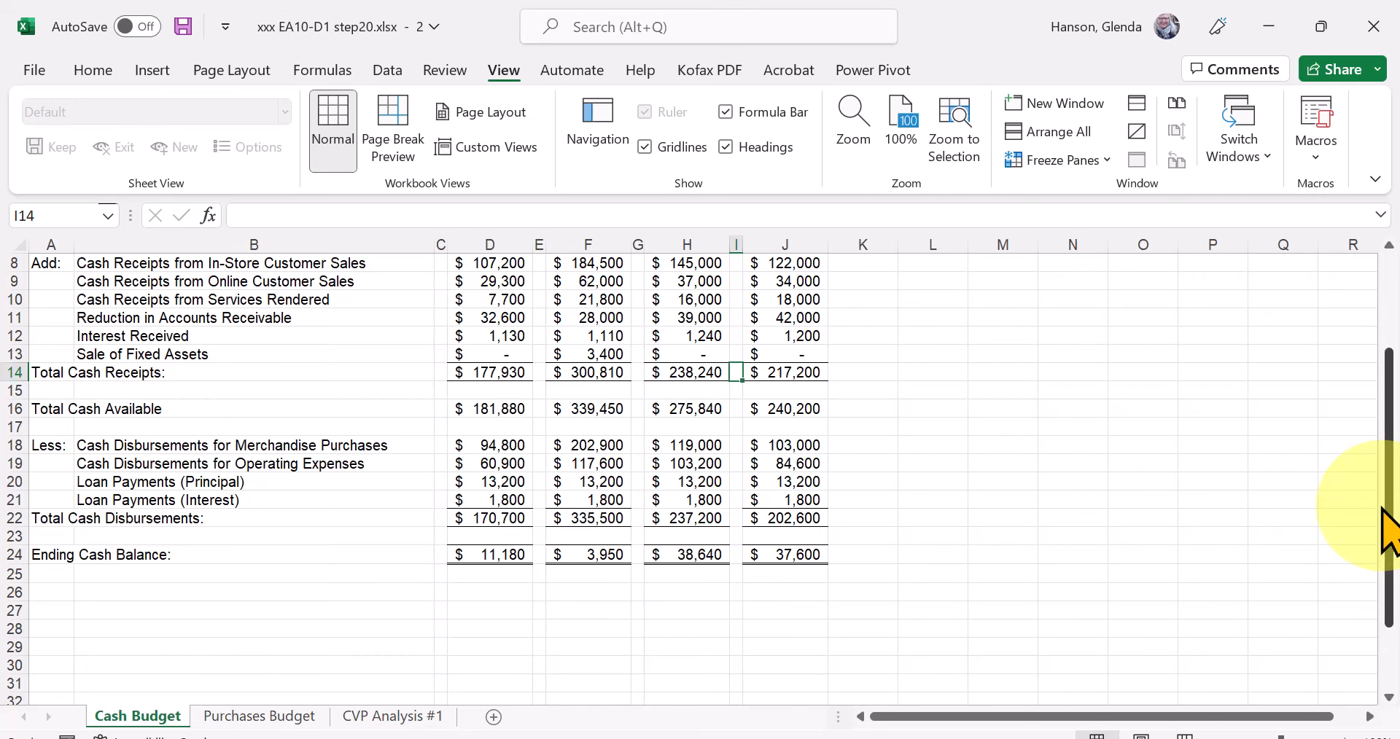
{"action": "left_click_drag", "start_coordinate": [1390, 514], "coordinate": [1396, 387]}
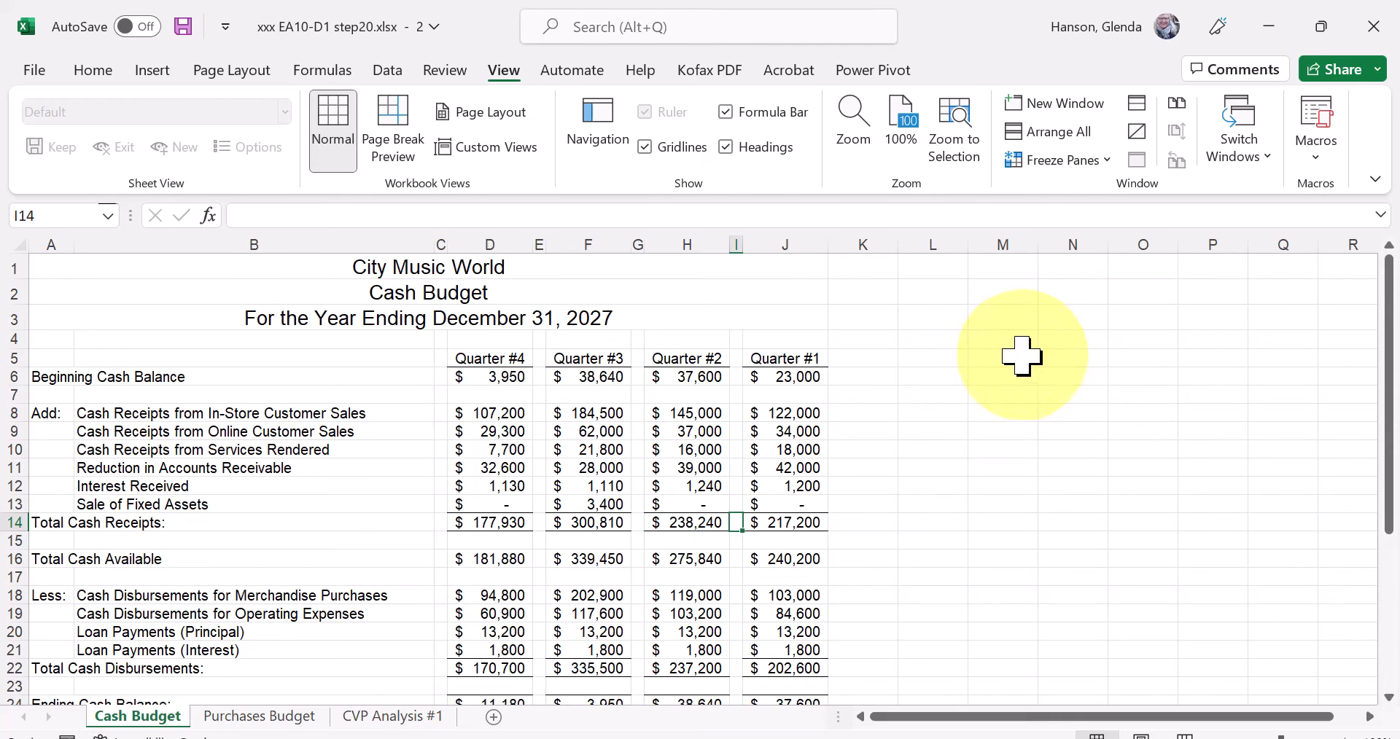
Open a third window of the workbook and choose xxx EA10-D1 step20.xlsx - 3 from the list of open windows.
{"action": "left_click", "coordinate": [1069, 102]}
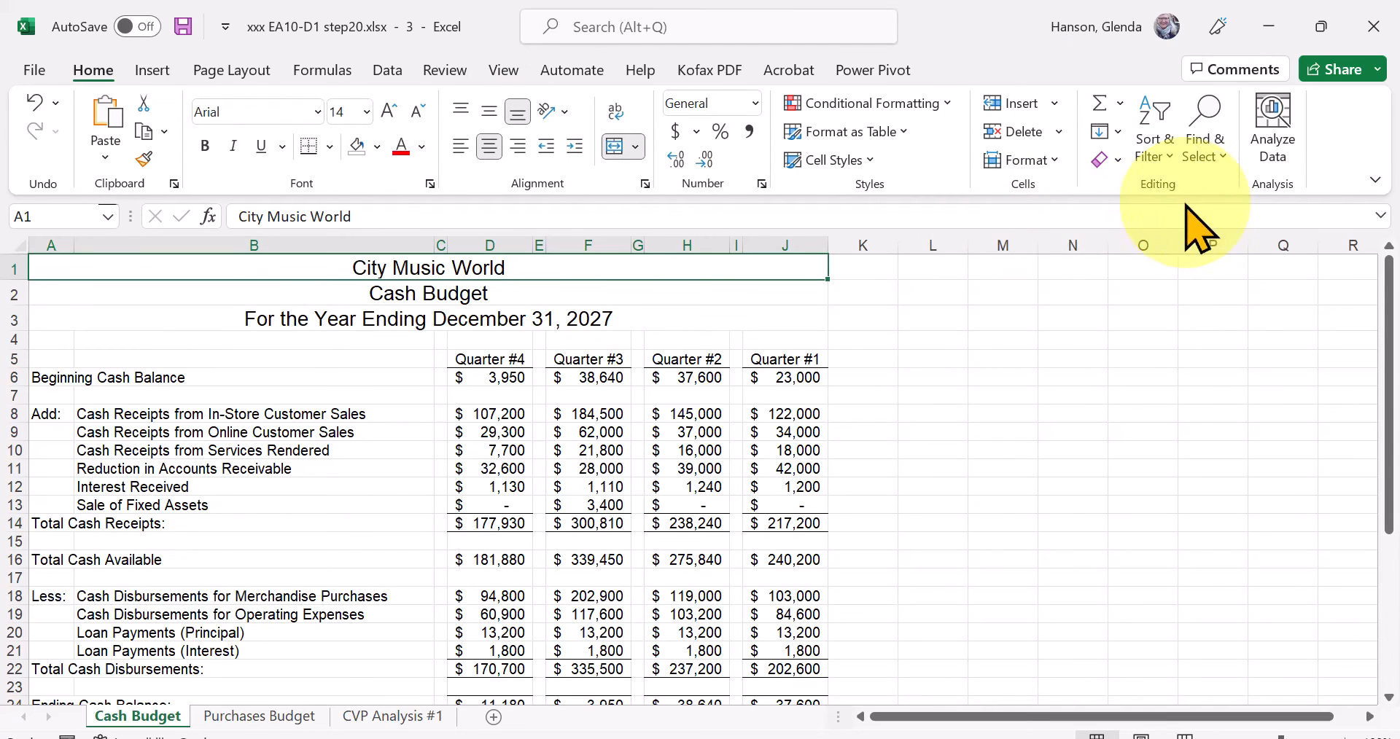
{"action": "left_click", "coordinate": [504, 71]}
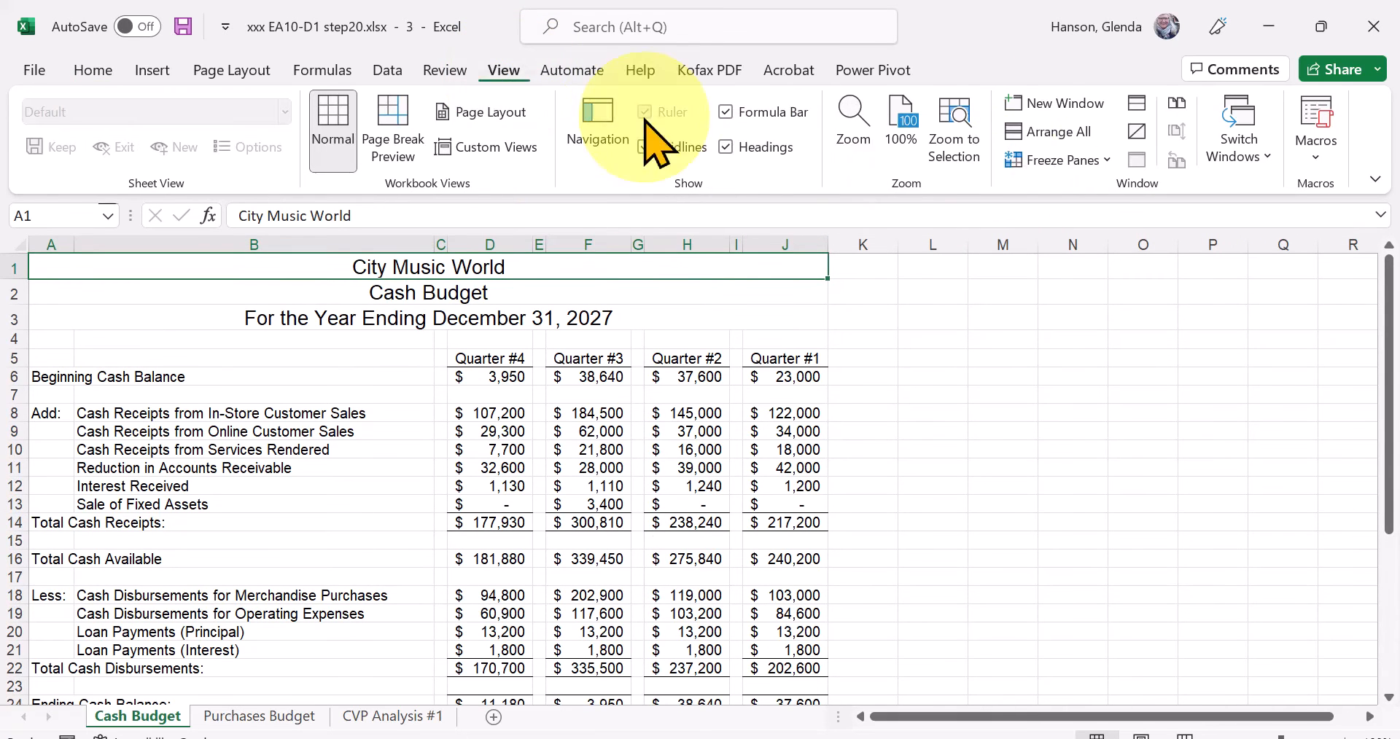
{"action": "left_click", "coordinate": [1260, 158]}
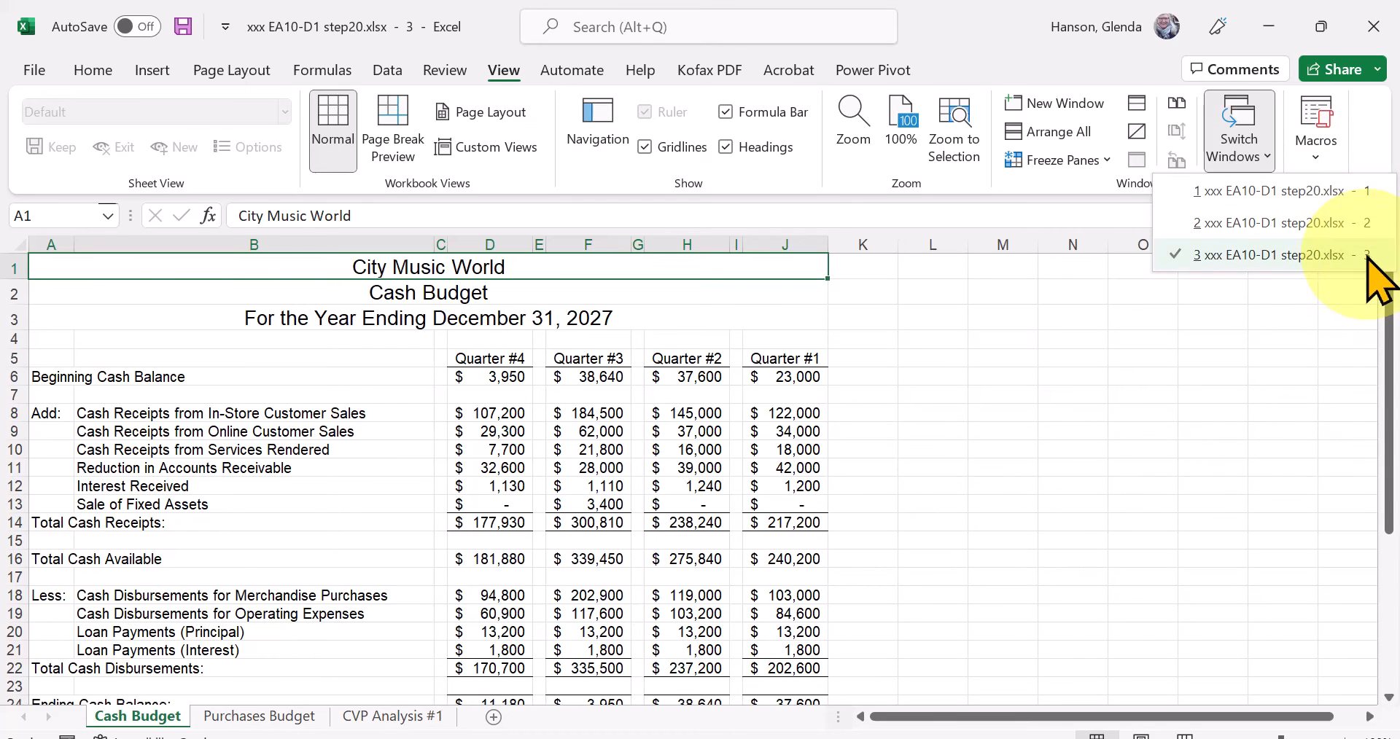
{"action": "left_click", "coordinate": [1320, 255]}
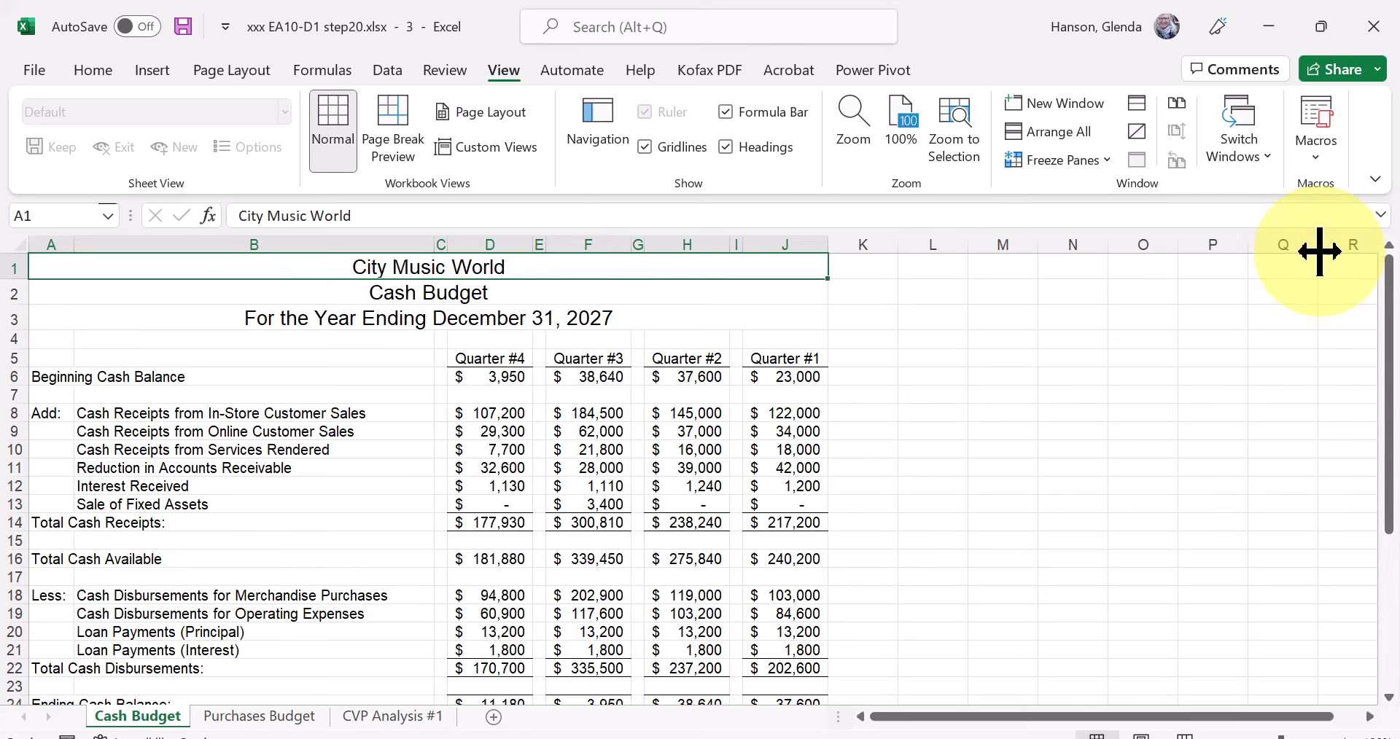
Switch from the third window to xxx EA10-D1 step20.xlsx - 2 and select cell J6 there.
{"action": "left_click", "coordinate": [1250, 320]}
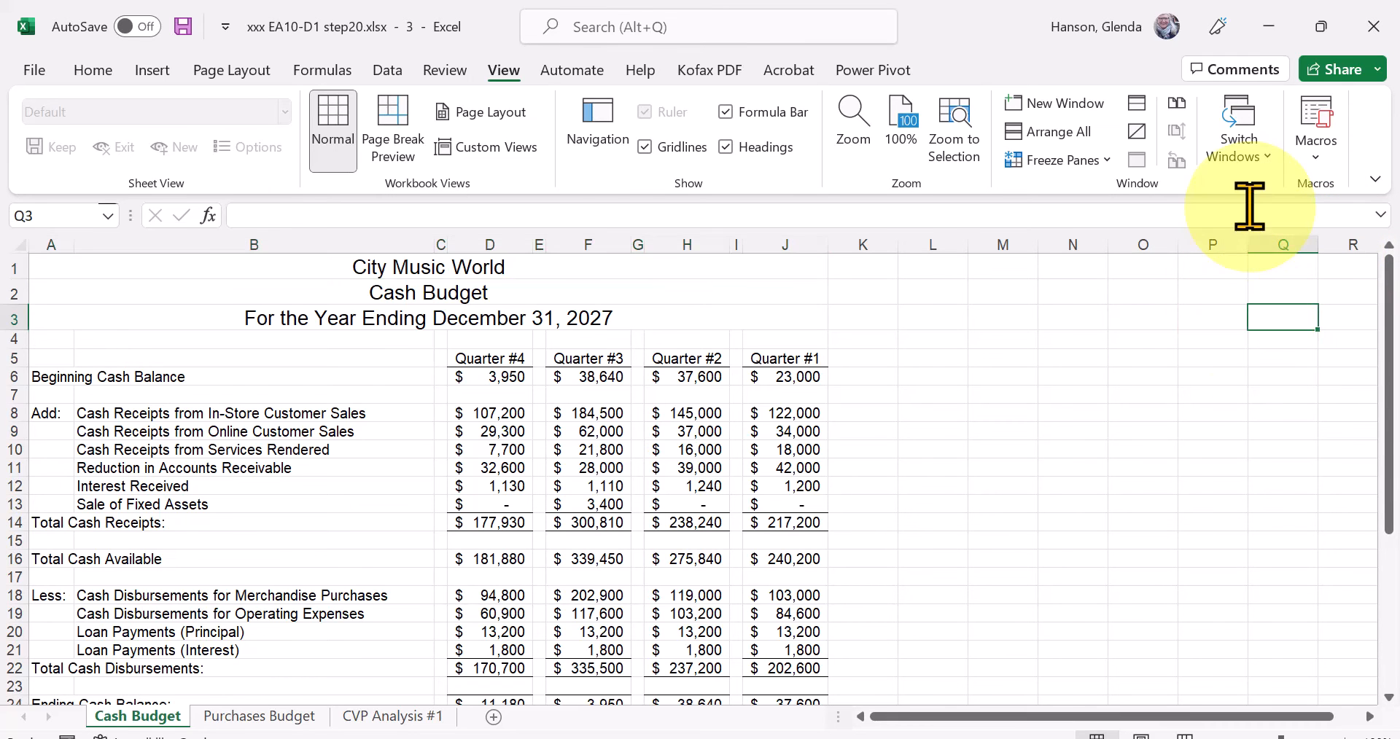
{"action": "left_click", "coordinate": [1239, 155]}
{"action": "left_click", "coordinate": [1255, 223]}
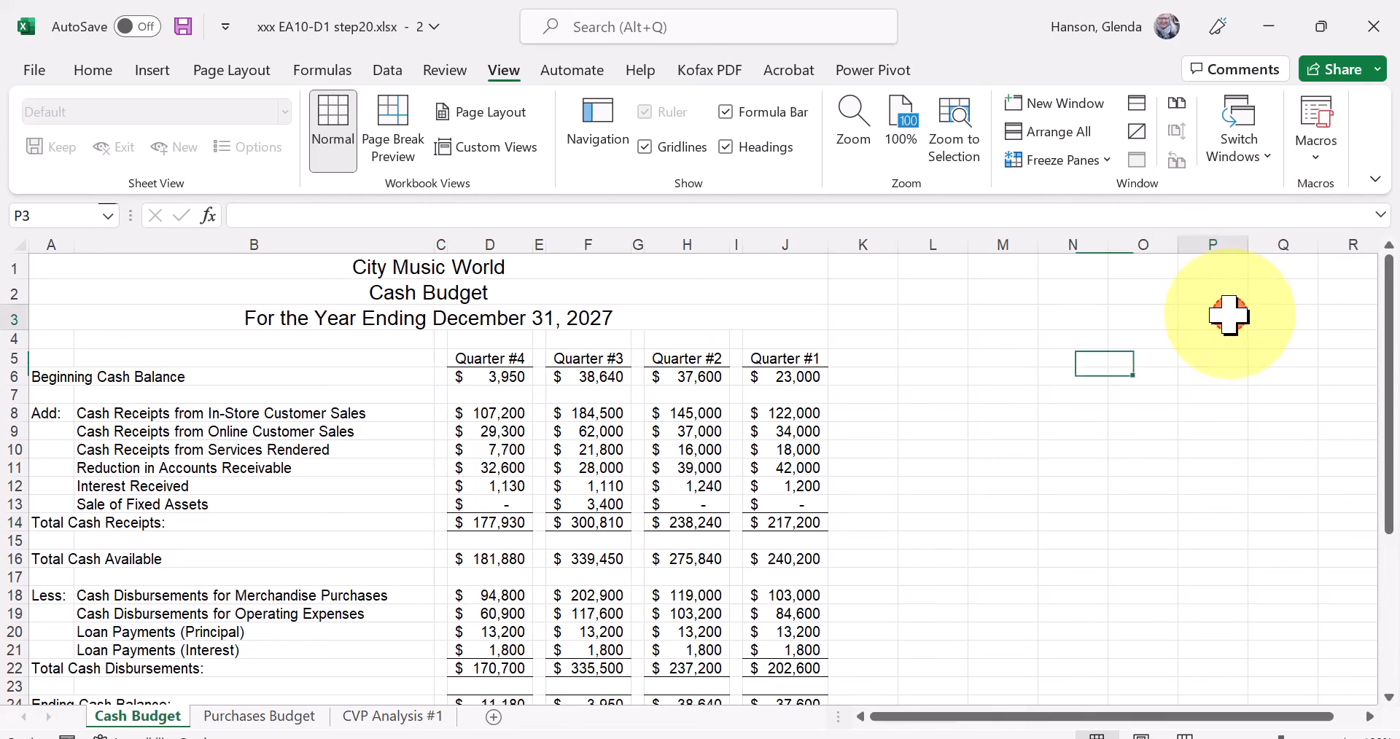
{"action": "left_click", "coordinate": [804, 378]}
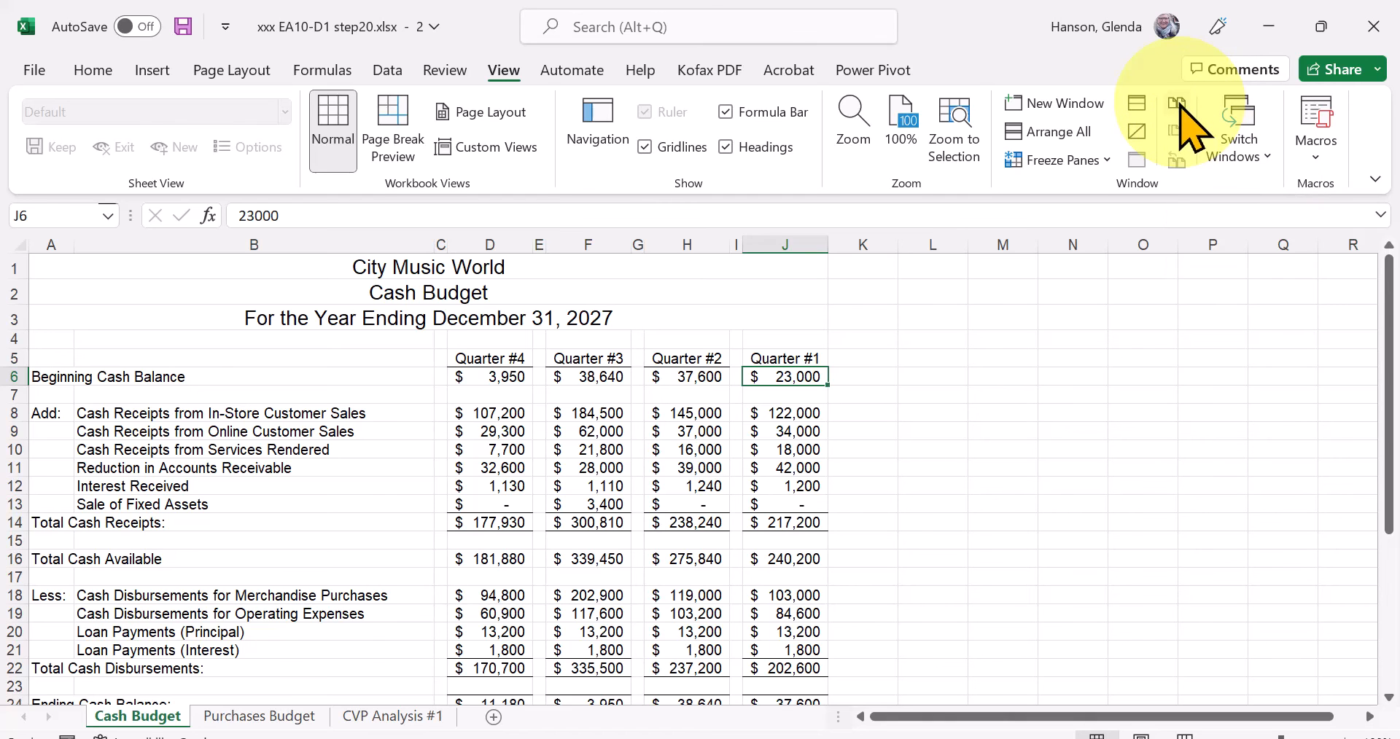
Arrange all open windows in a Tiled layout and activate the other two windows in turn.
{"action": "left_click", "coordinate": [1052, 133]}
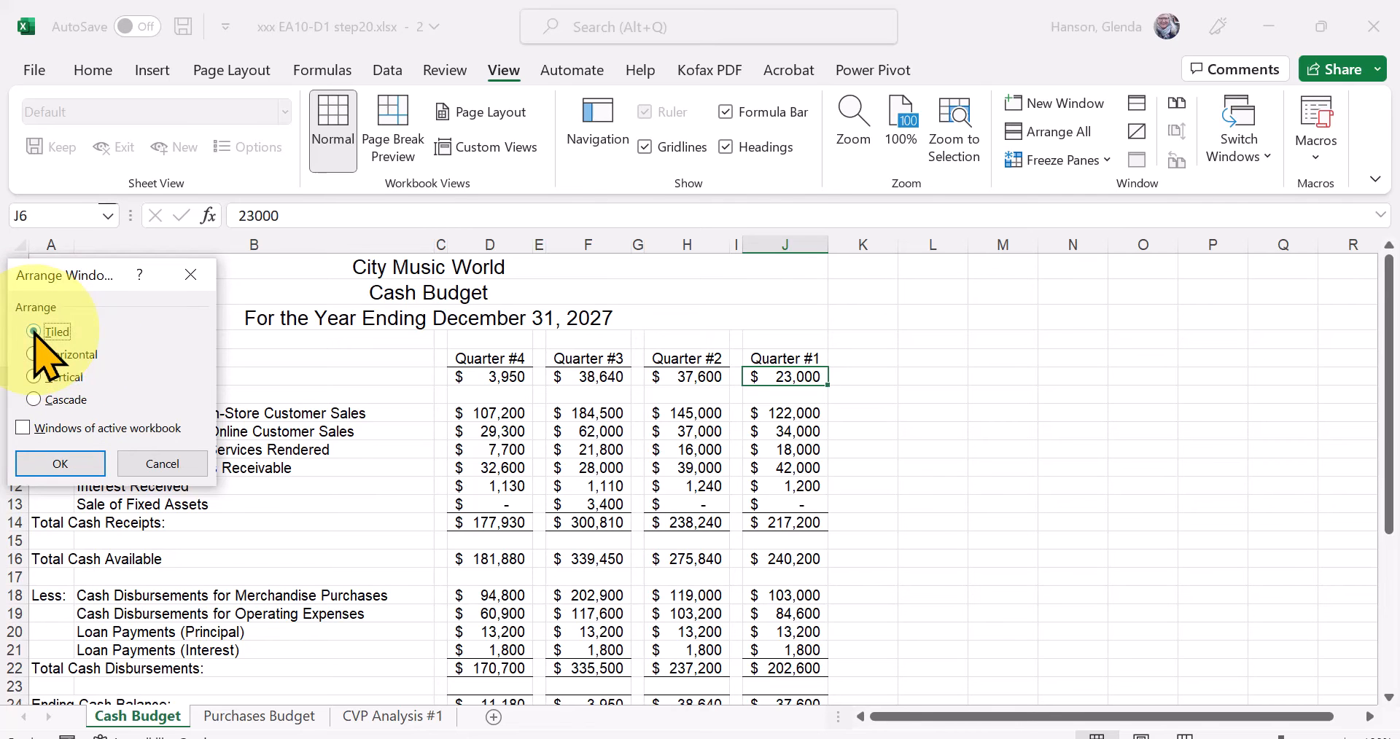
{"action": "left_click", "coordinate": [60, 462]}
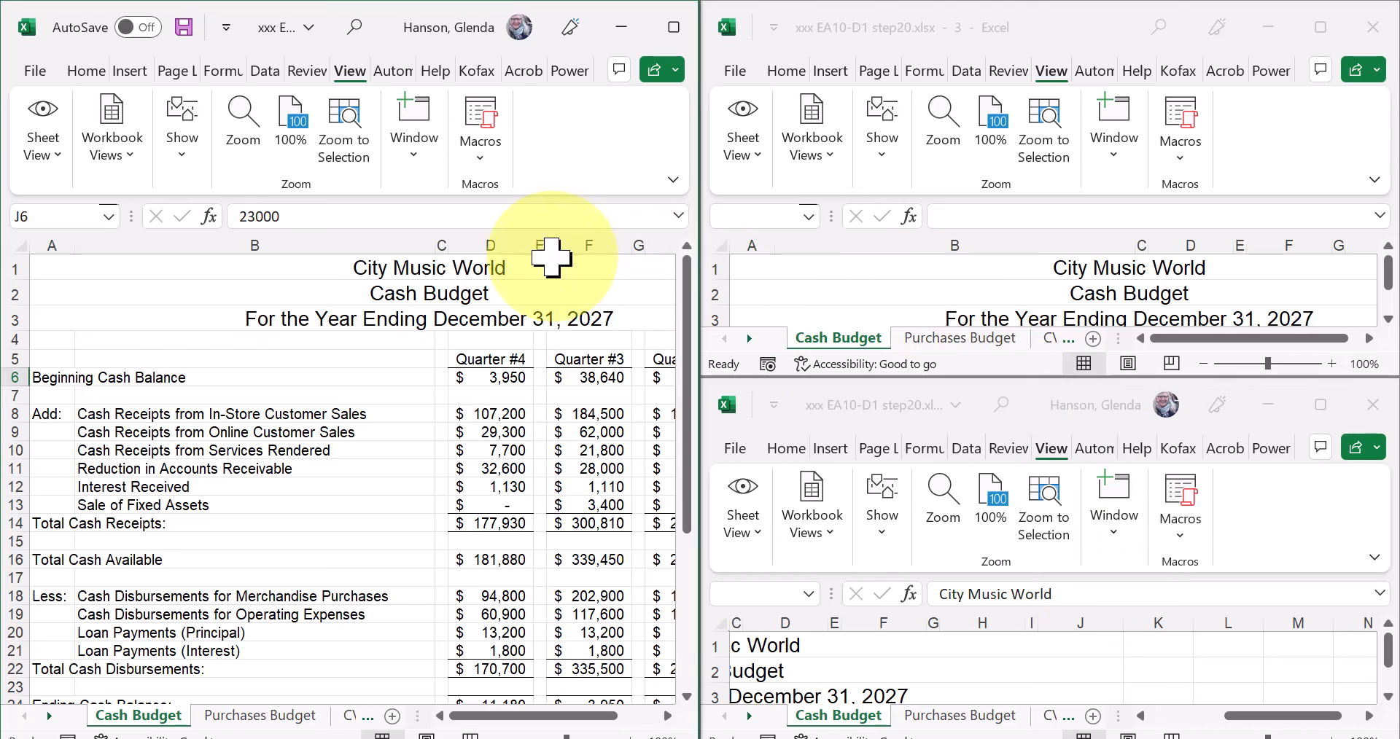
{"action": "left_click", "coordinate": [902, 230]}
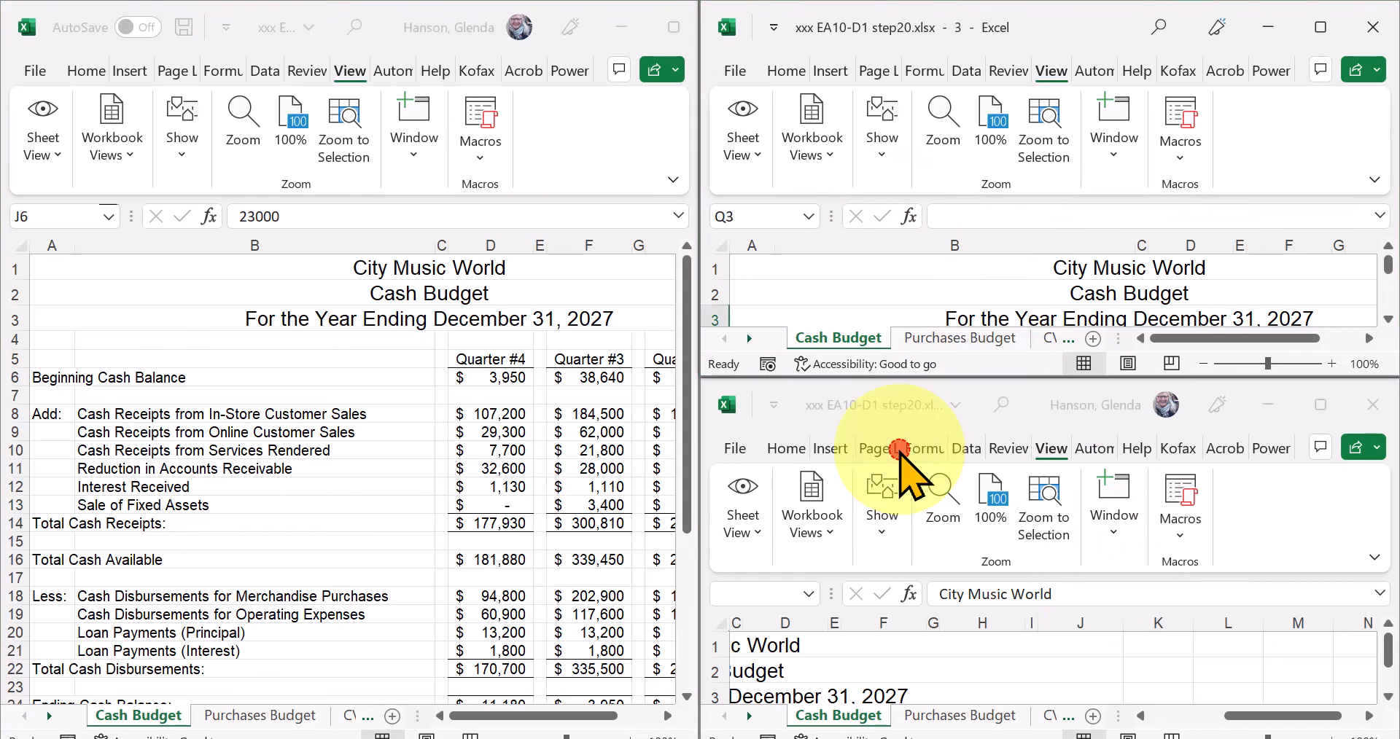
{"action": "left_click", "coordinate": [902, 452]}
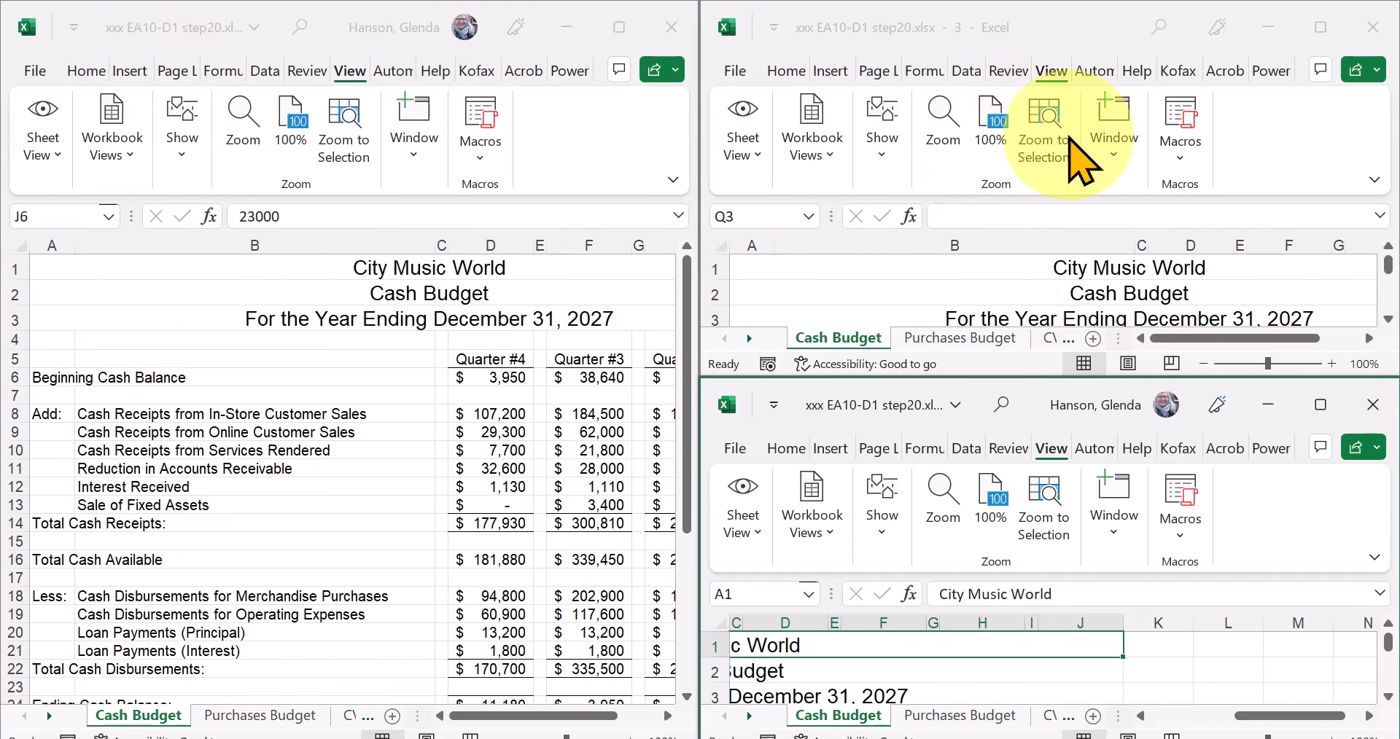
From the third window, rearrange all open windows in a Horizontal layout.
{"action": "left_click", "coordinate": [1121, 175]}
{"action": "left_click", "coordinate": [1116, 172]}
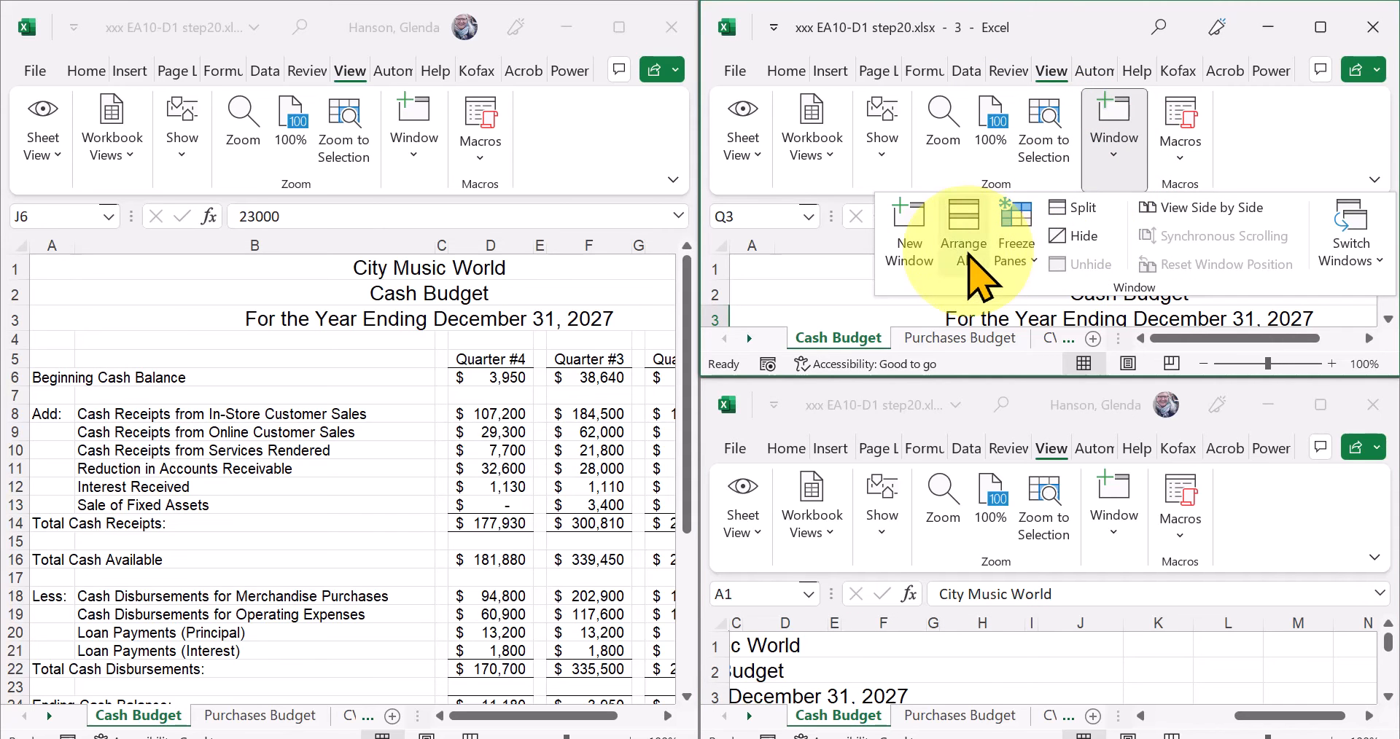
{"action": "left_click", "coordinate": [970, 248]}
{"action": "left_click", "coordinate": [776, 355]}
{"action": "left_click", "coordinate": [768, 457]}
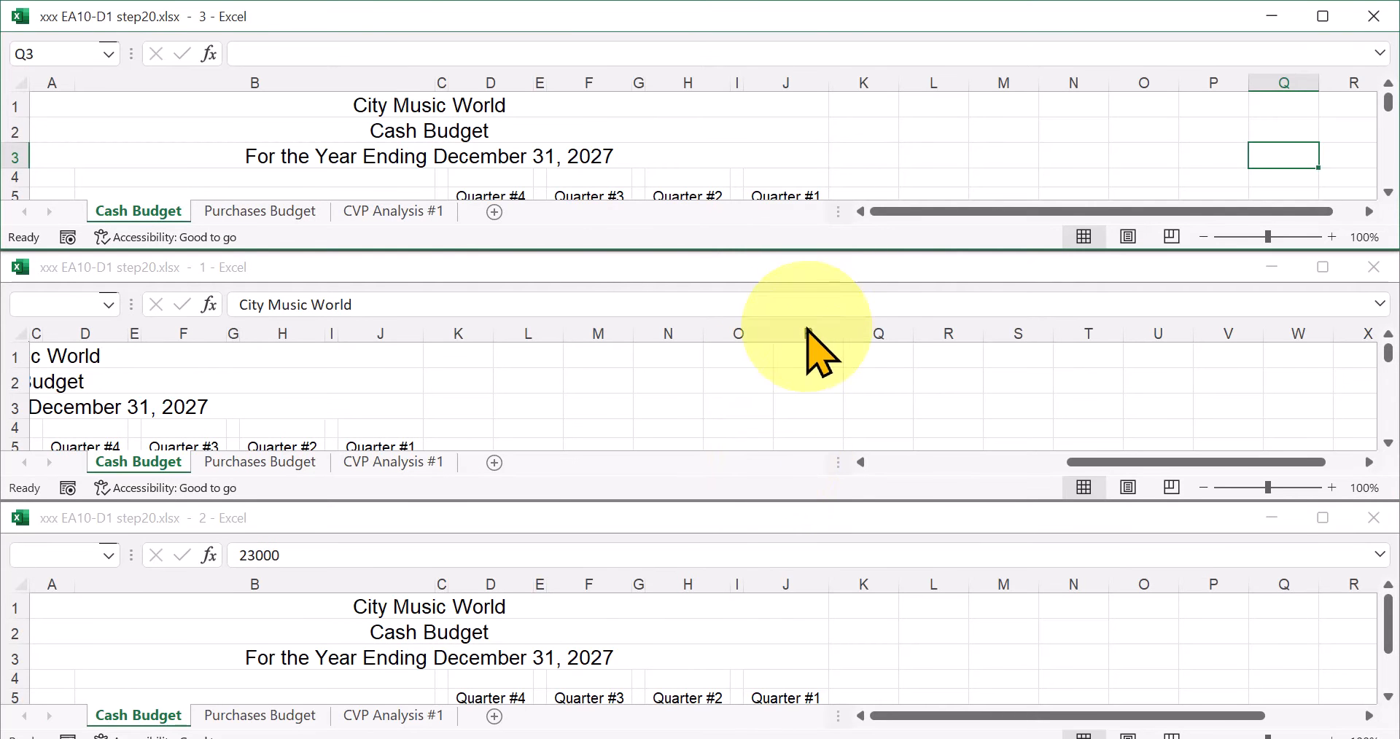
Activate each of the three windows in turn, selecting cell K2 in the third window and expanding its formula bar.
{"action": "left_click", "coordinate": [863, 131]}
{"action": "left_click", "coordinate": [839, 380]}
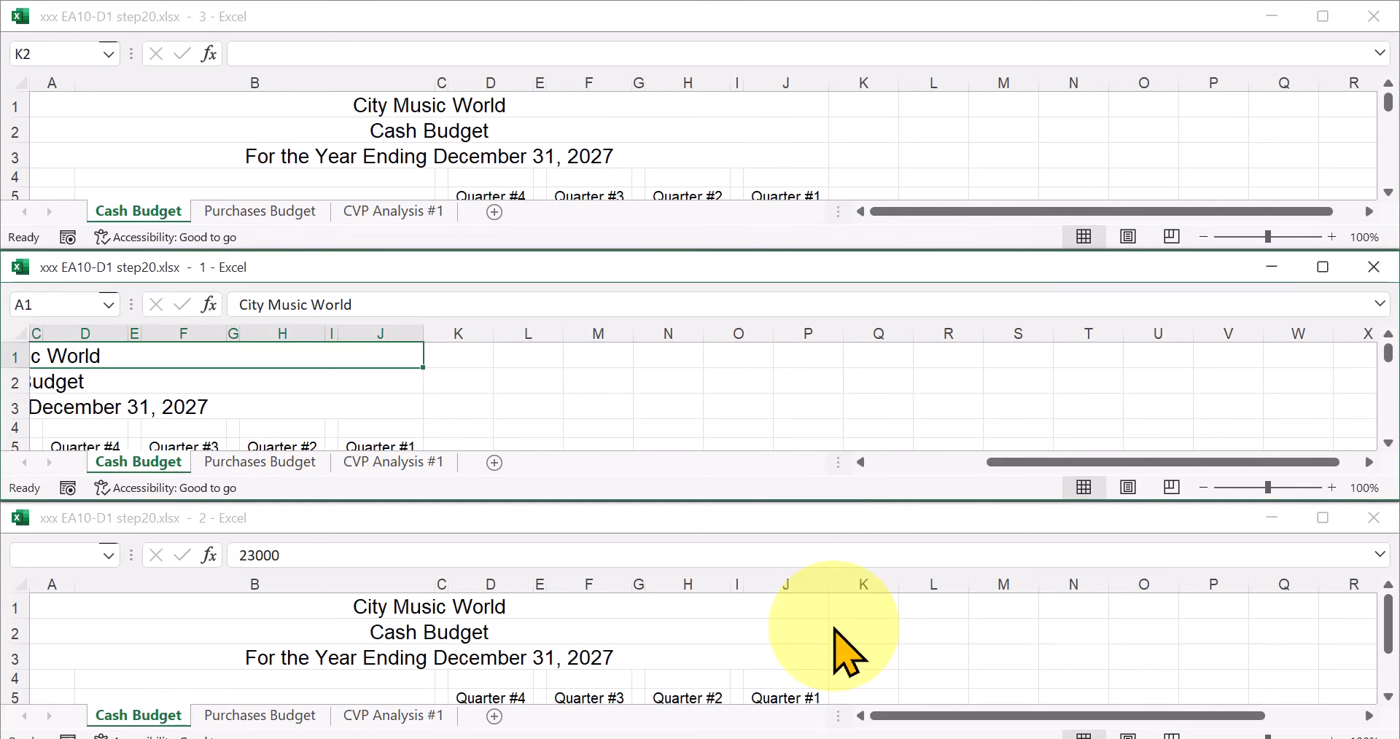
{"action": "left_click", "coordinate": [879, 527]}
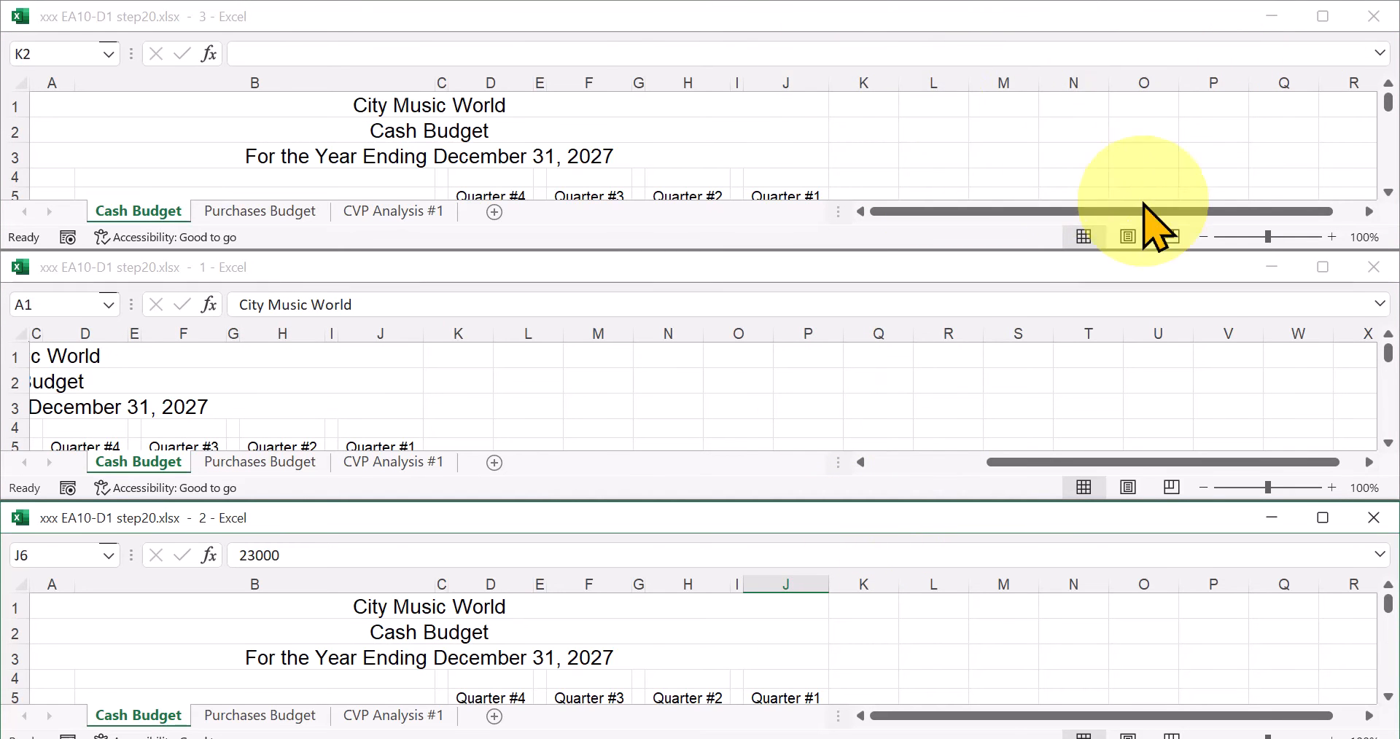
{"action": "left_click", "coordinate": [1234, 124]}
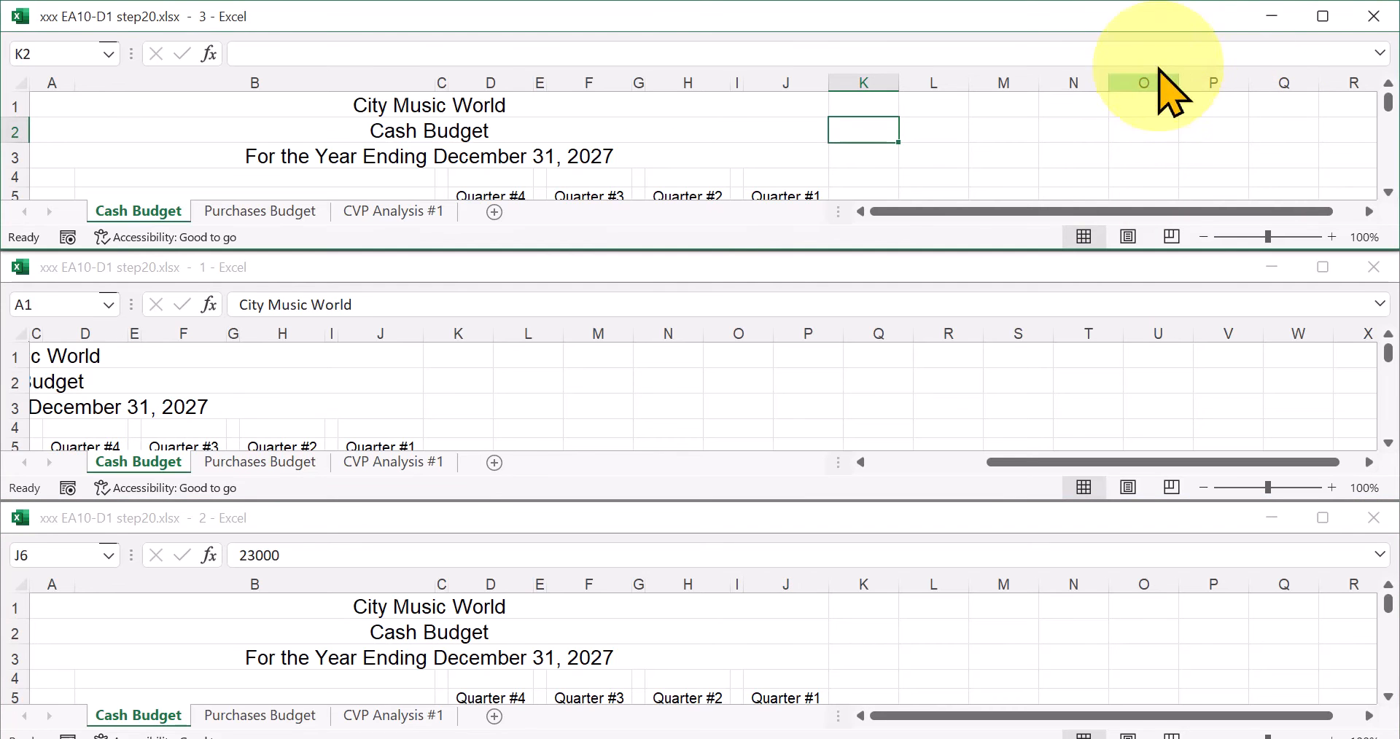
{"action": "left_click", "coordinate": [1379, 52]}
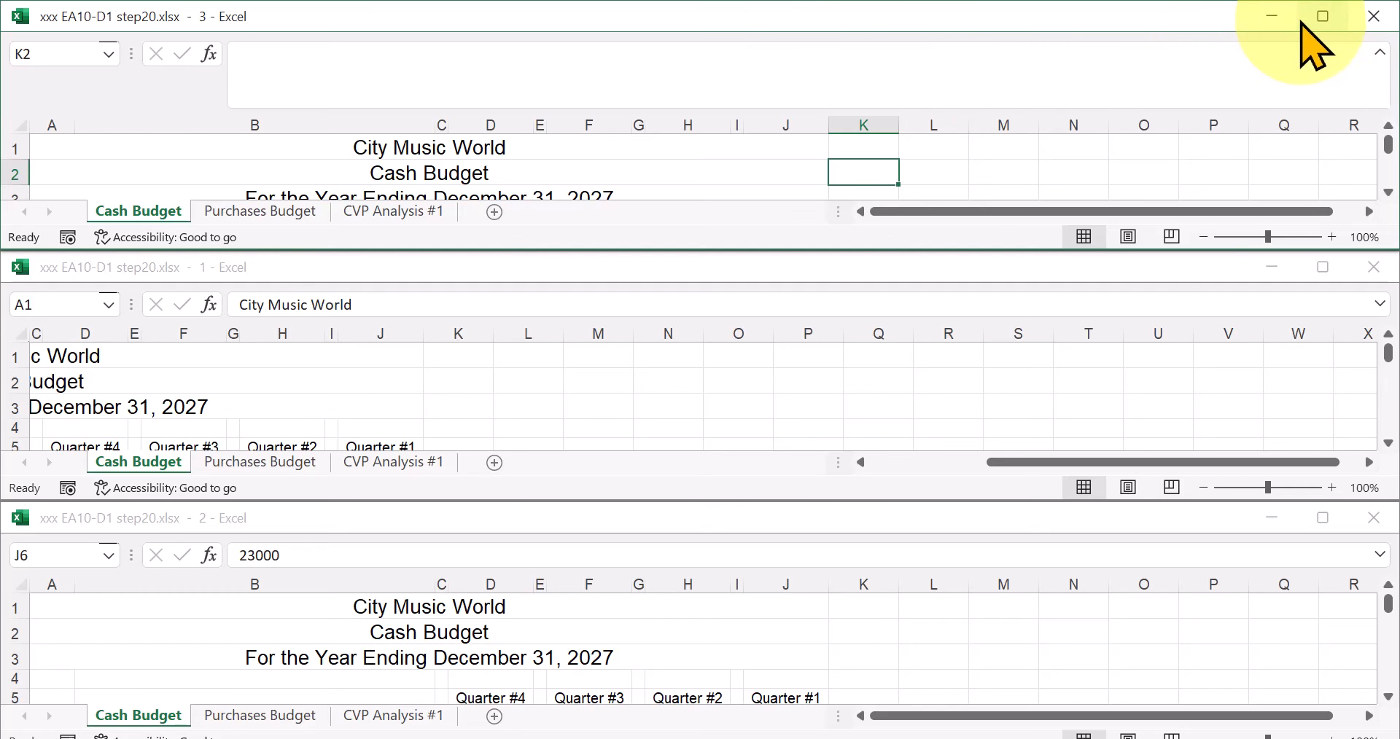
Close windows 1 and 2 of the workbook and maximize the remaining window.
{"action": "left_click", "coordinate": [1374, 267]}
{"action": "left_click", "coordinate": [1377, 518]}
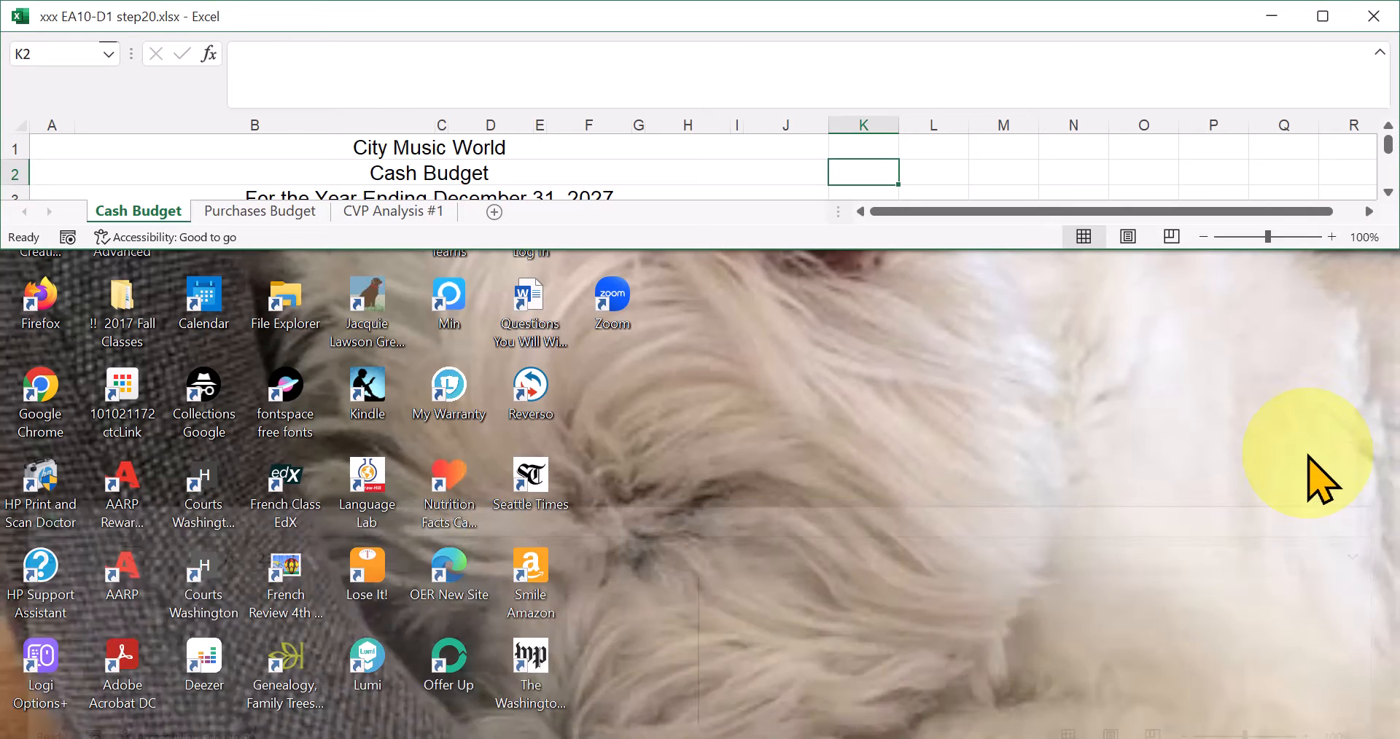
{"action": "left_click", "coordinate": [1322, 16]}
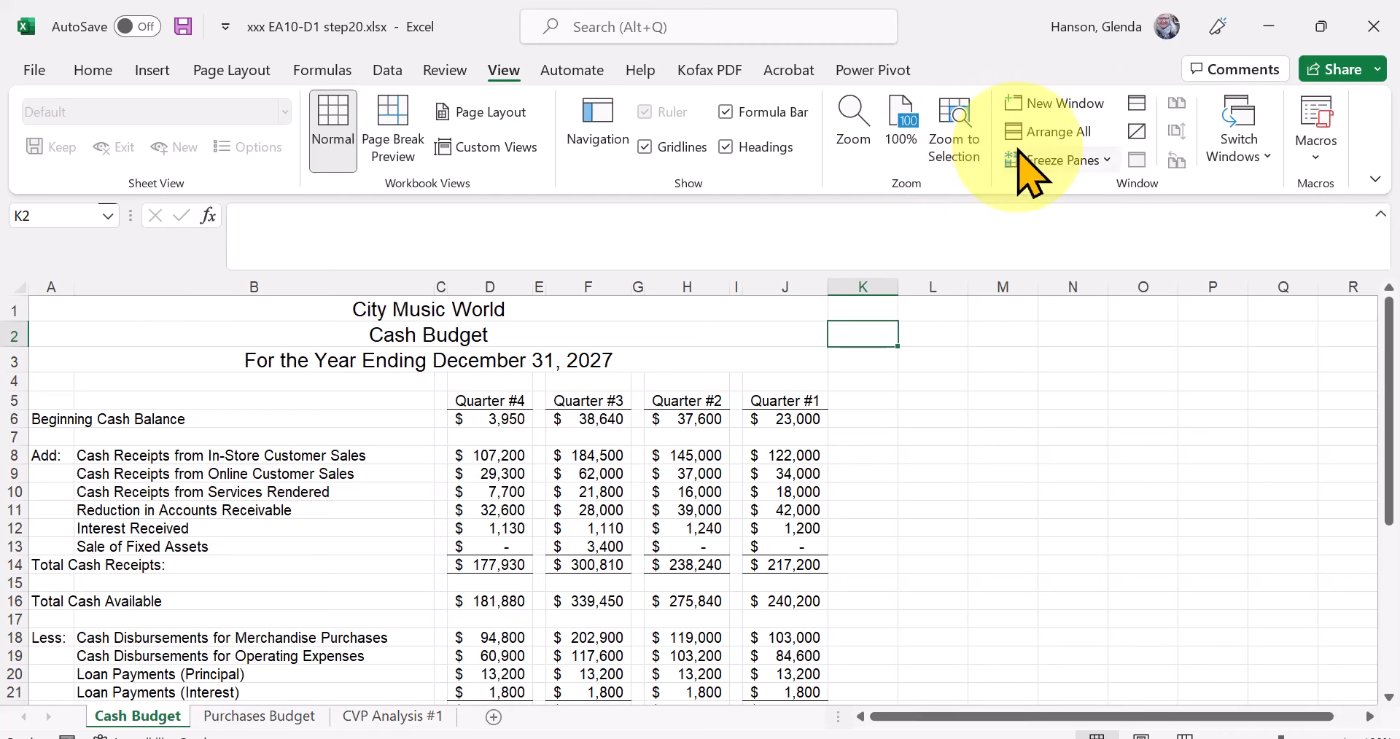
Open a second window of the workbook and arrange both windows in a Vertical layout.
{"action": "left_click", "coordinate": [1060, 102]}
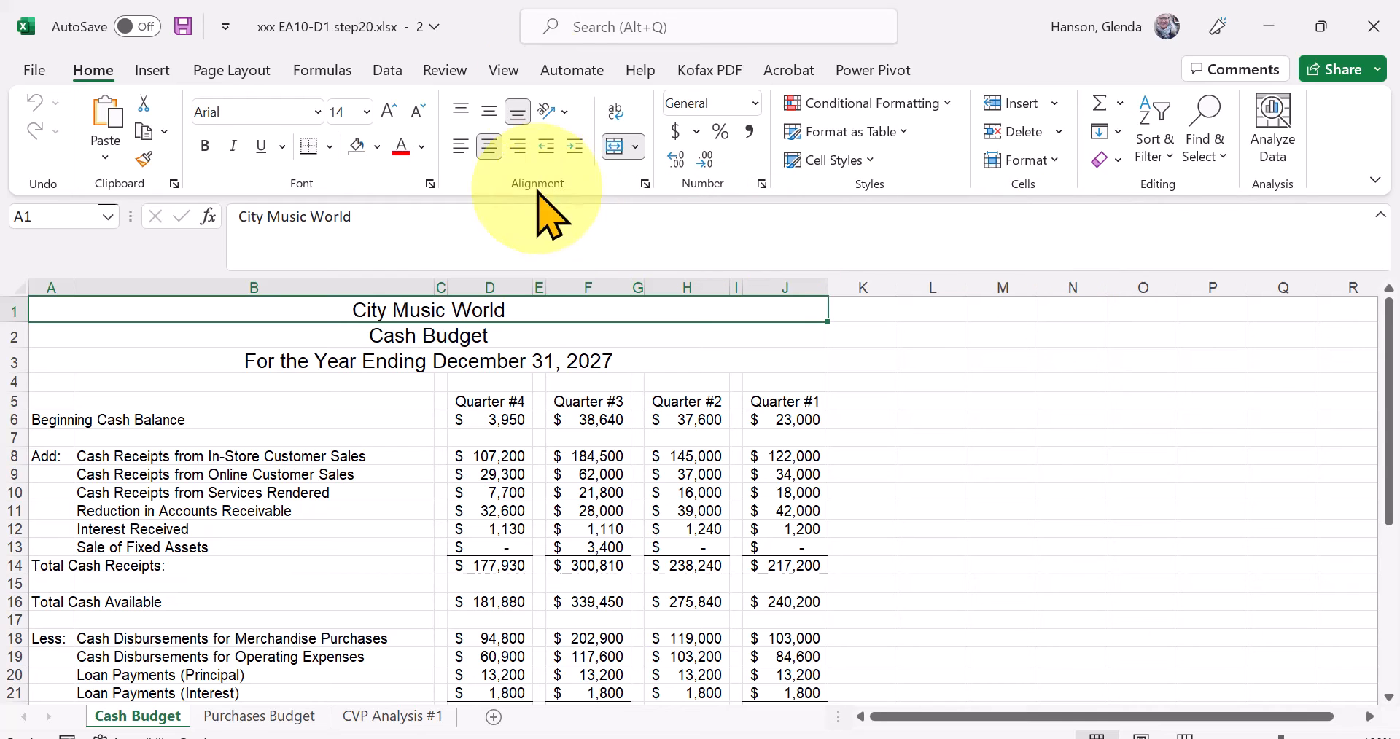
{"action": "left_click", "coordinate": [505, 70]}
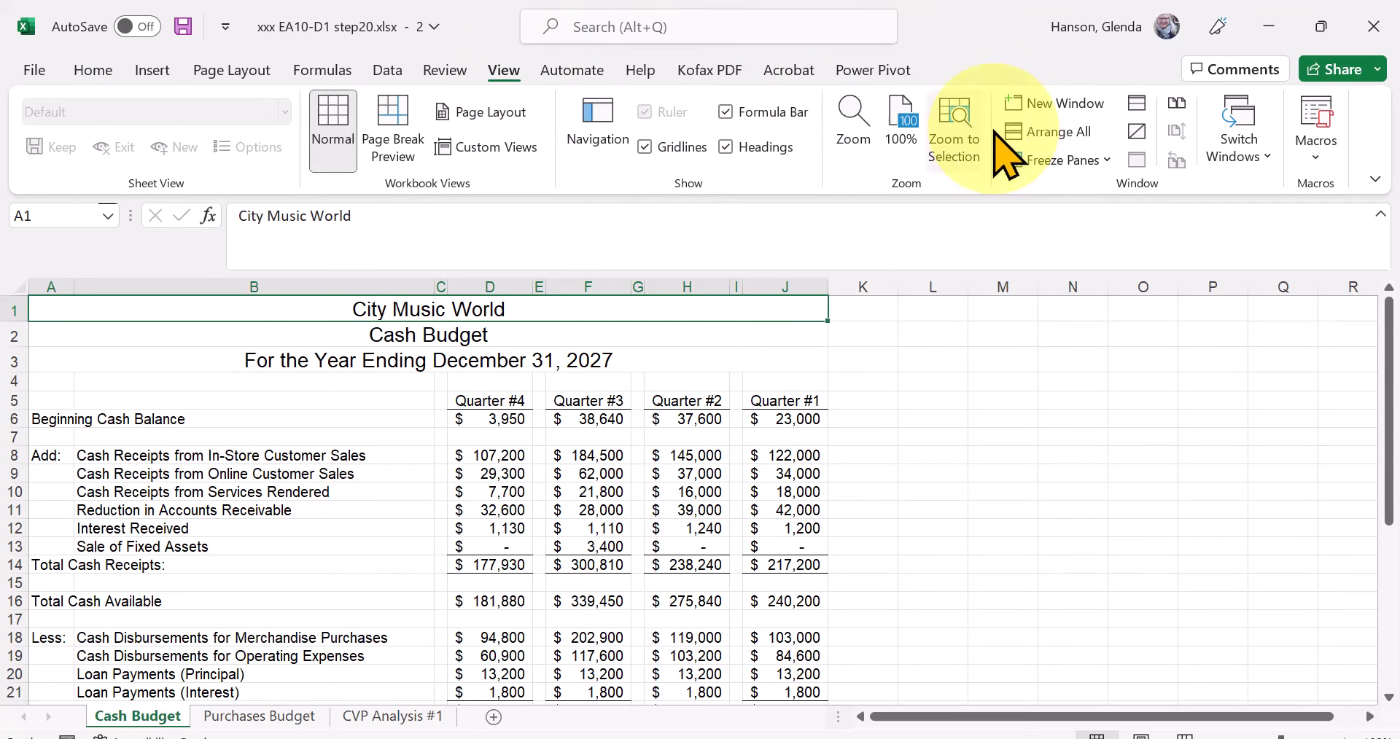
{"action": "left_click", "coordinate": [1057, 132]}
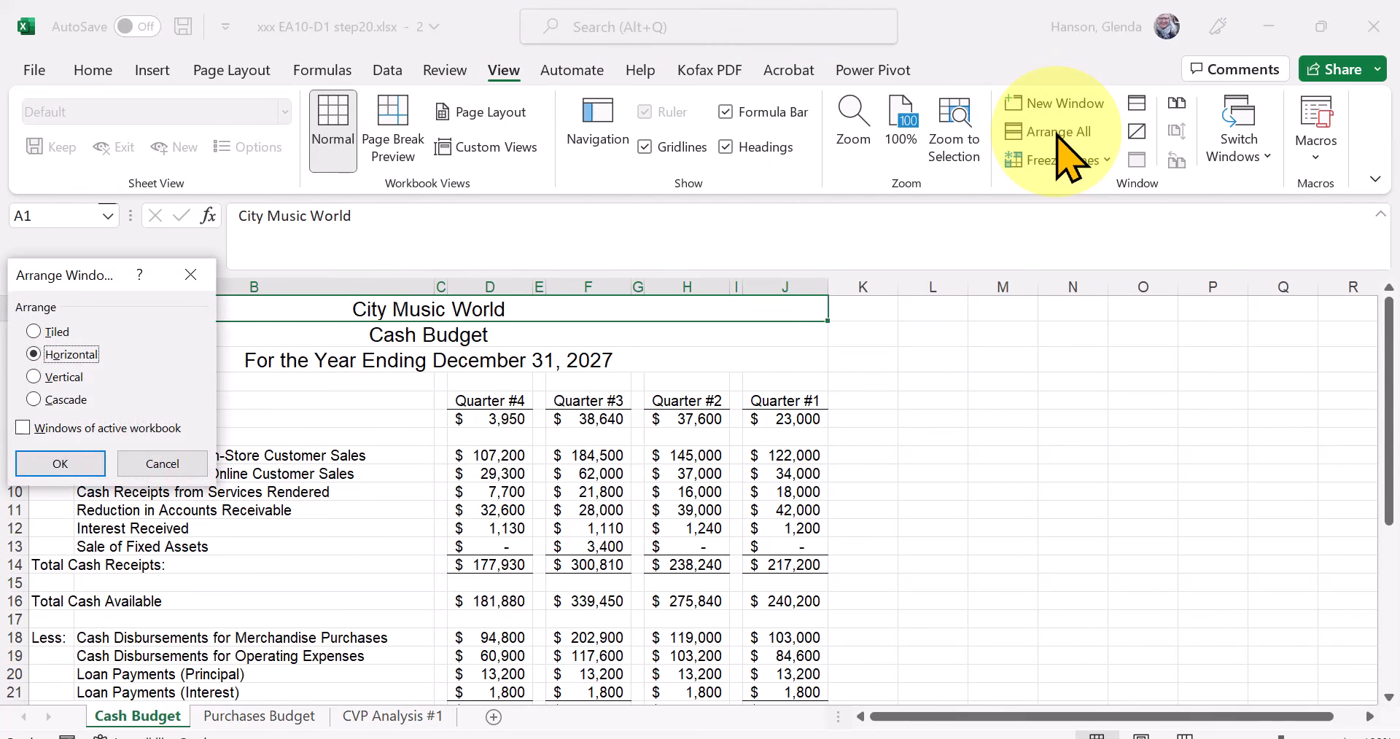
{"action": "left_click", "coordinate": [75, 378]}
{"action": "left_click", "coordinate": [71, 459]}
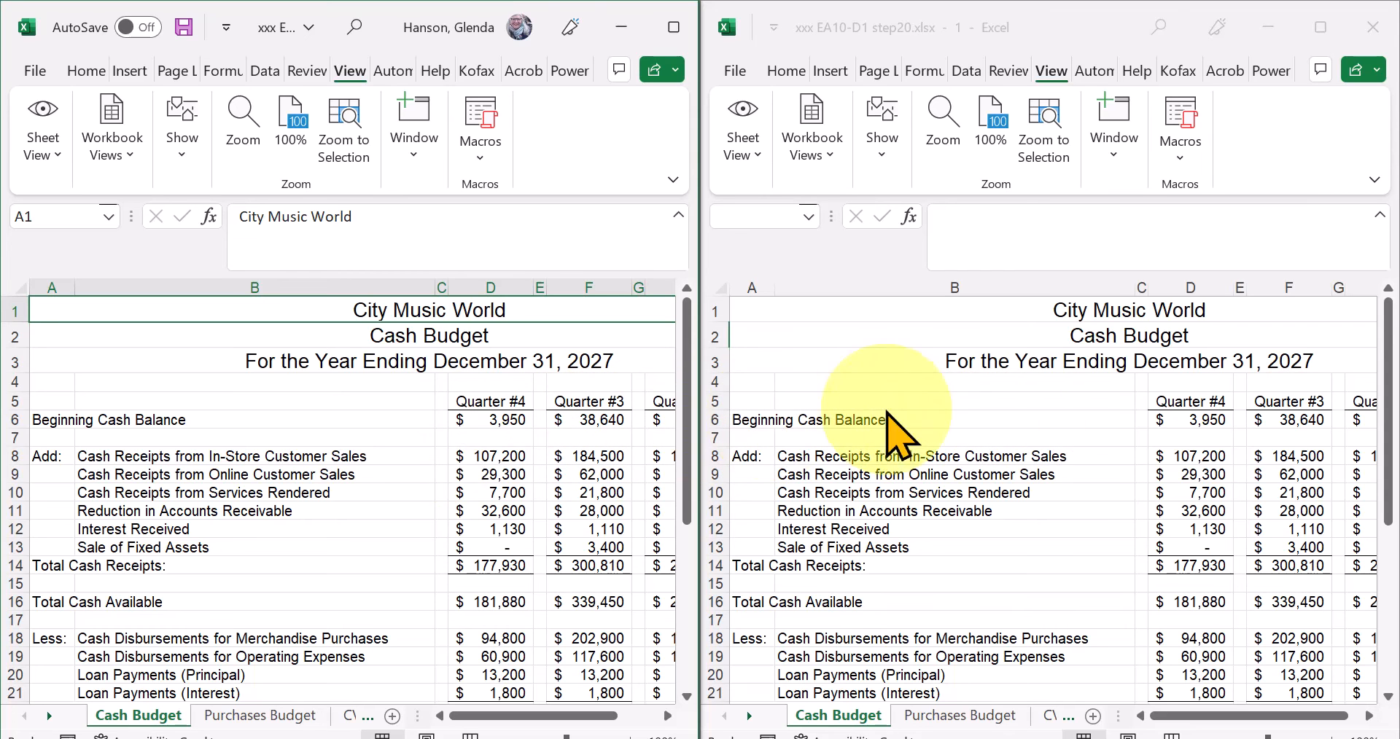
Rearrange the two windows in a Cascade layout and move each one so they sit apart on the desktop.
{"action": "left_click", "coordinate": [1118, 159]}
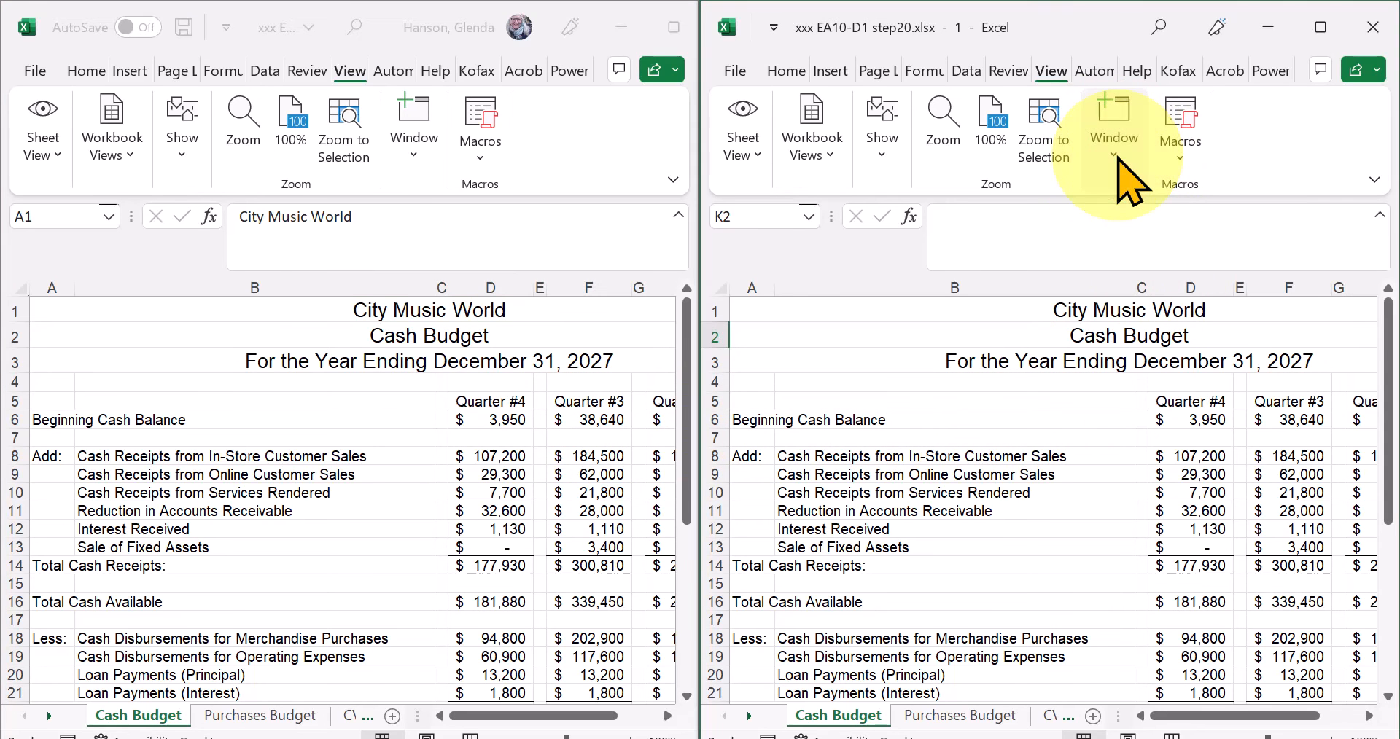
{"action": "left_click", "coordinate": [1114, 158]}
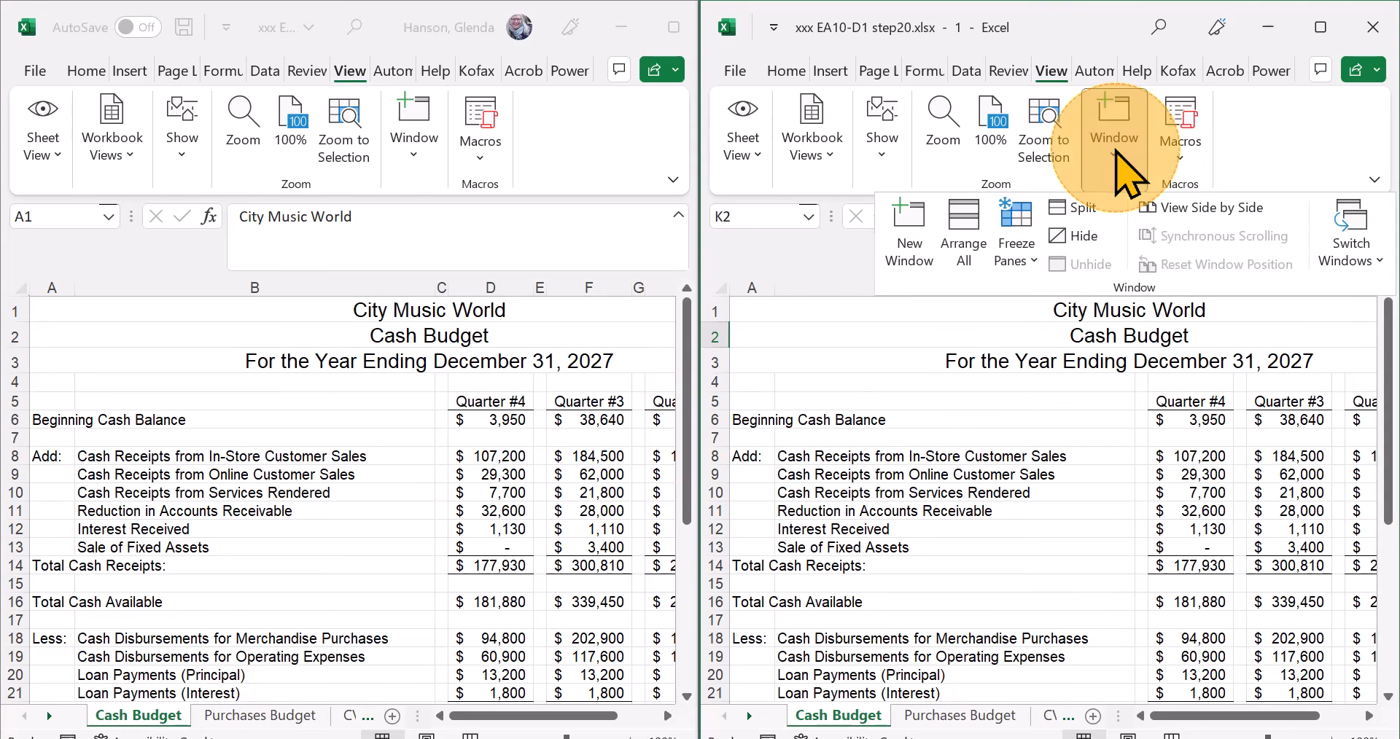
{"action": "left_click", "coordinate": [966, 241]}
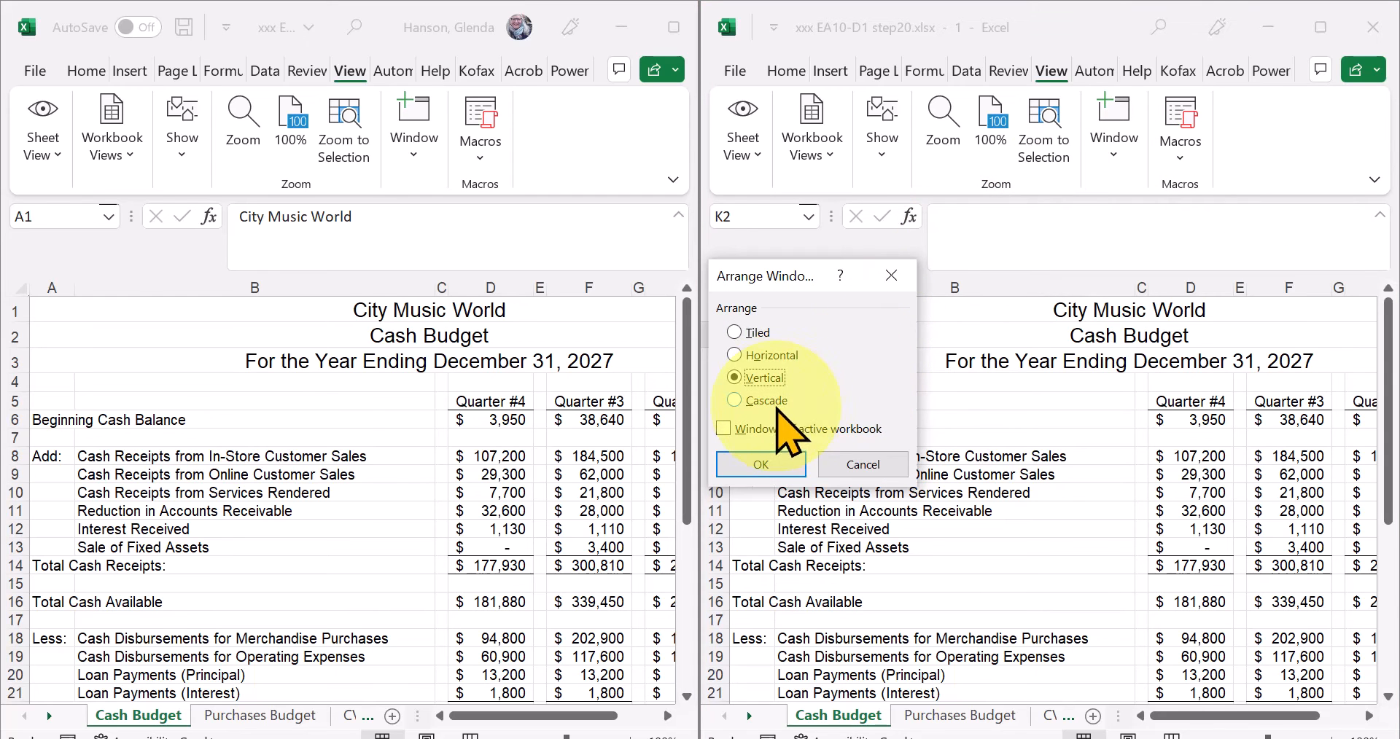
{"action": "left_click", "coordinate": [768, 403]}
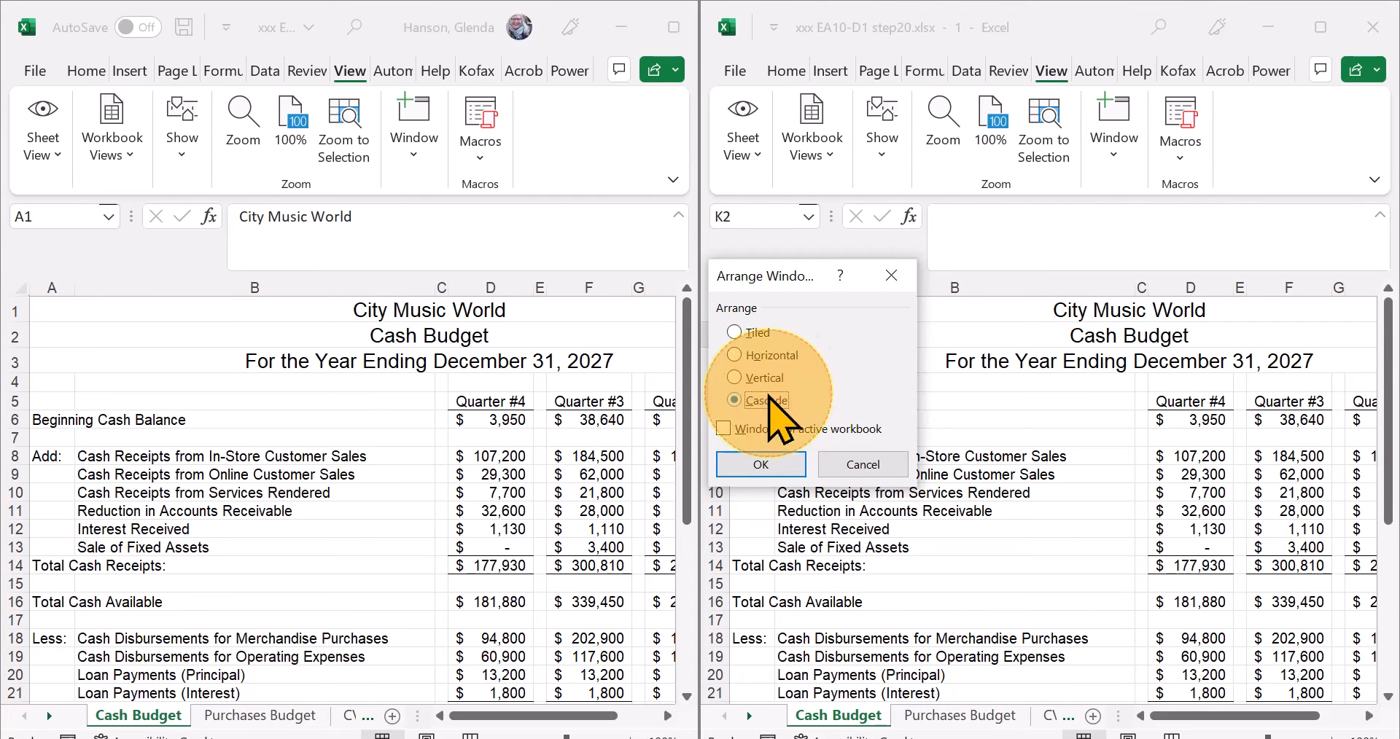
{"action": "left_click", "coordinate": [761, 463]}
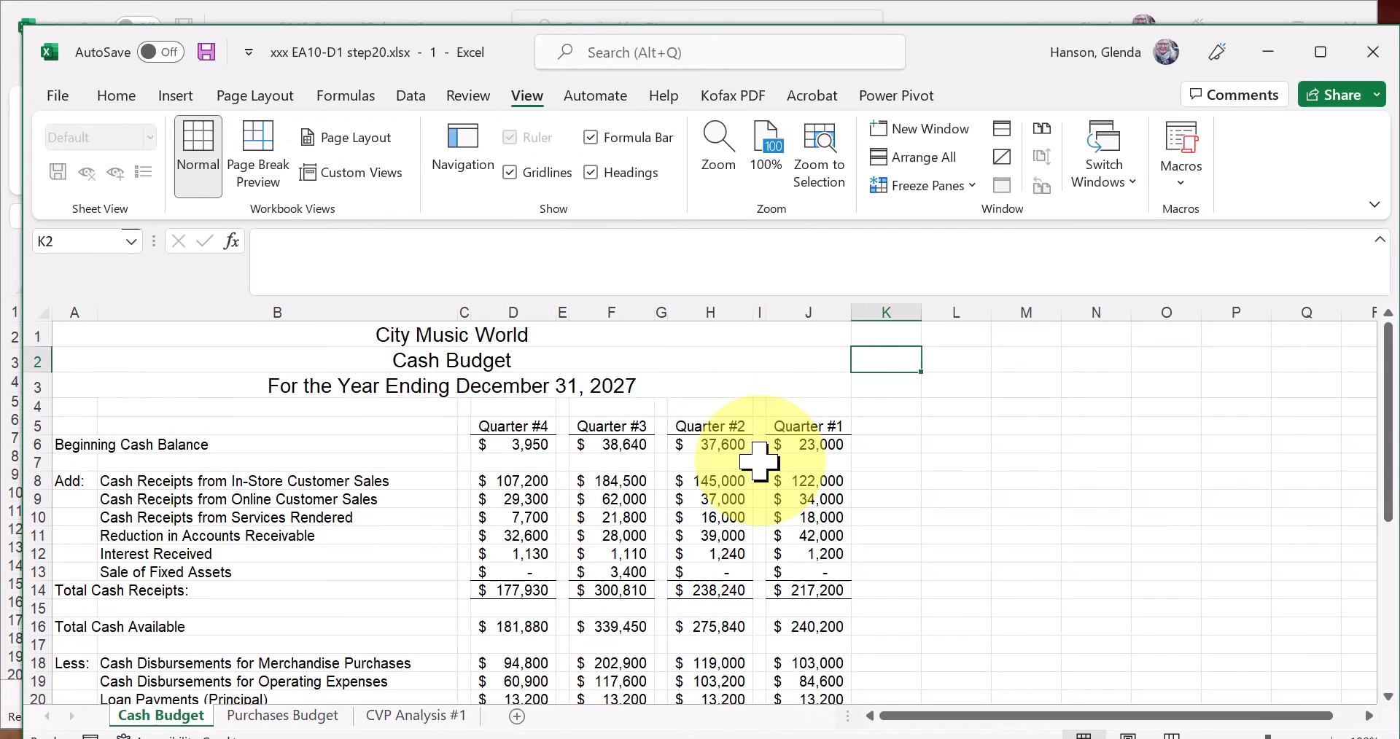
{"action": "left_click_drag", "start_coordinate": [961, 56], "coordinate": [950, 140]}
{"action": "left_click_drag", "start_coordinate": [973, 30], "coordinate": [881, 43]}
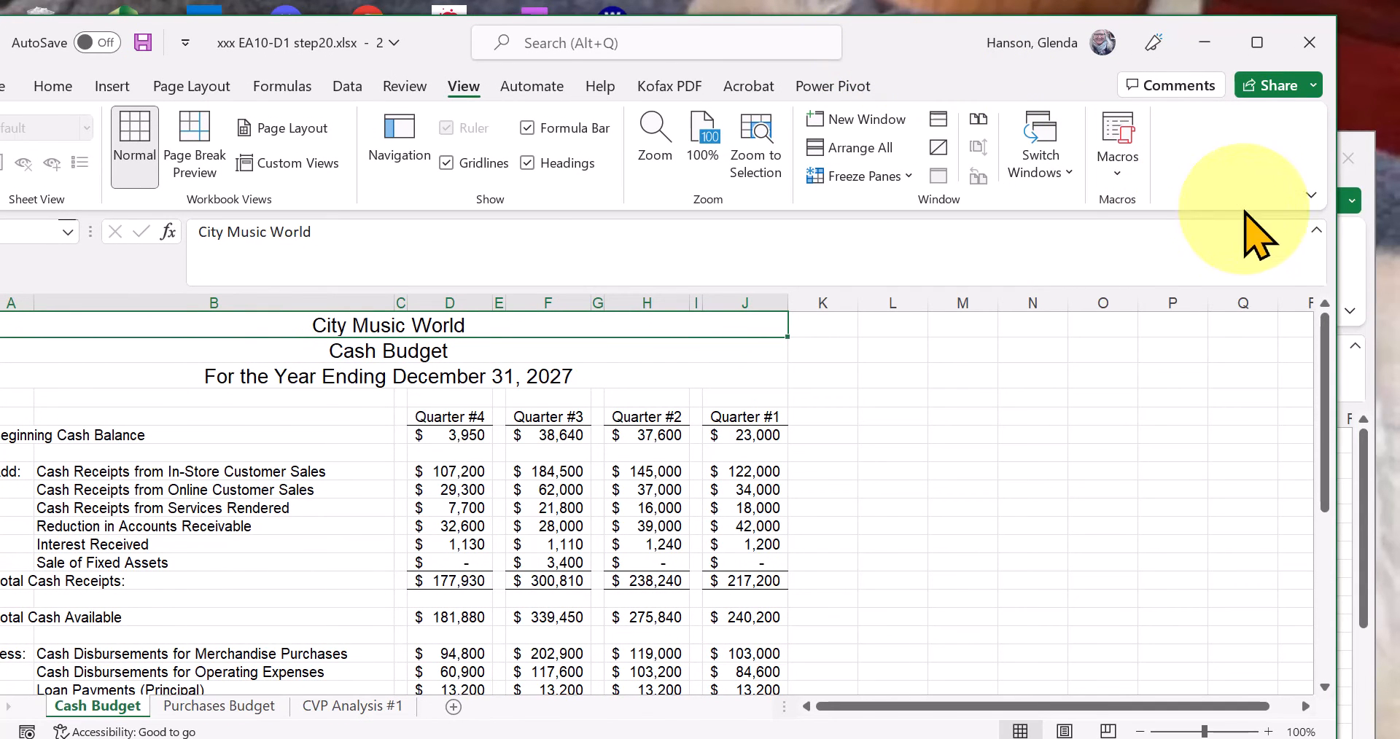
Look over the Show Ribbon display options in the second window without changing the current choice.
{"action": "left_click", "coordinate": [1310, 193]}
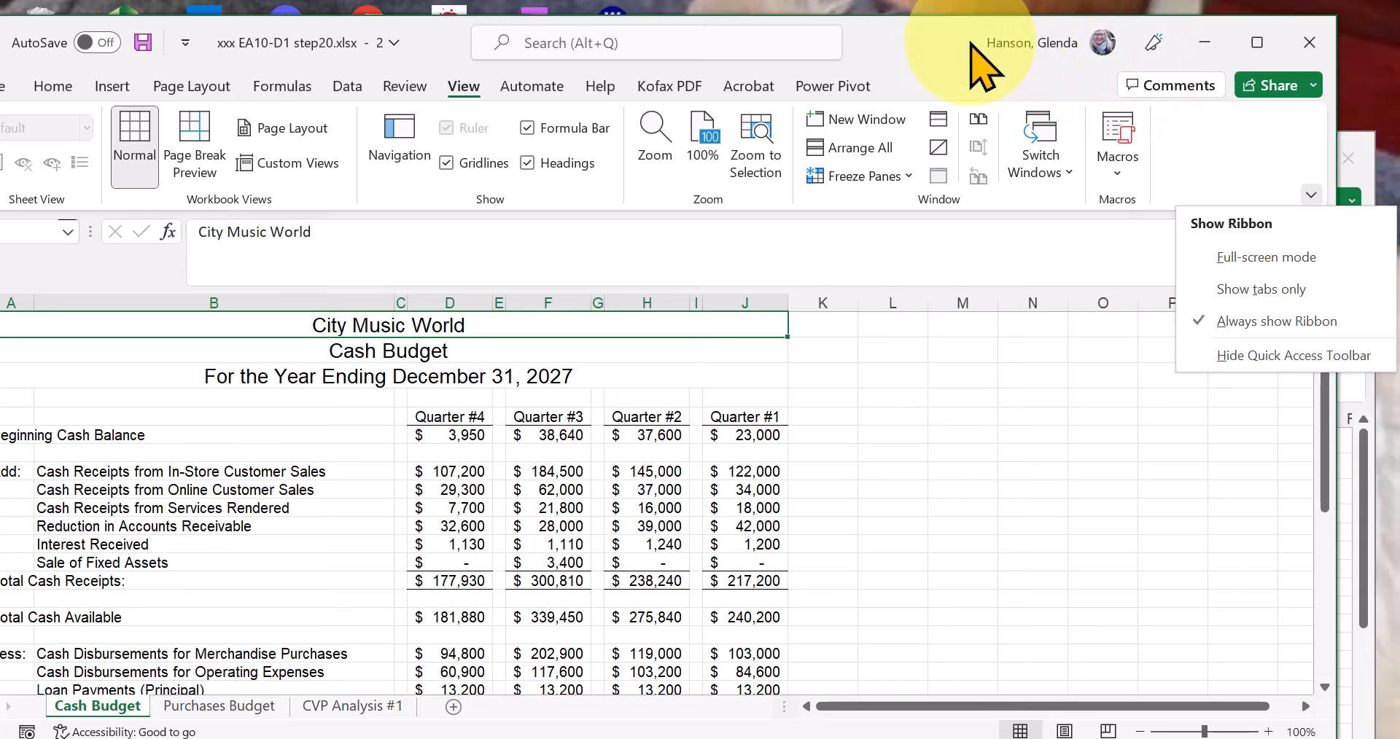
{"action": "left_click", "coordinate": [1312, 195]}
{"action": "left_click", "coordinate": [1312, 195]}
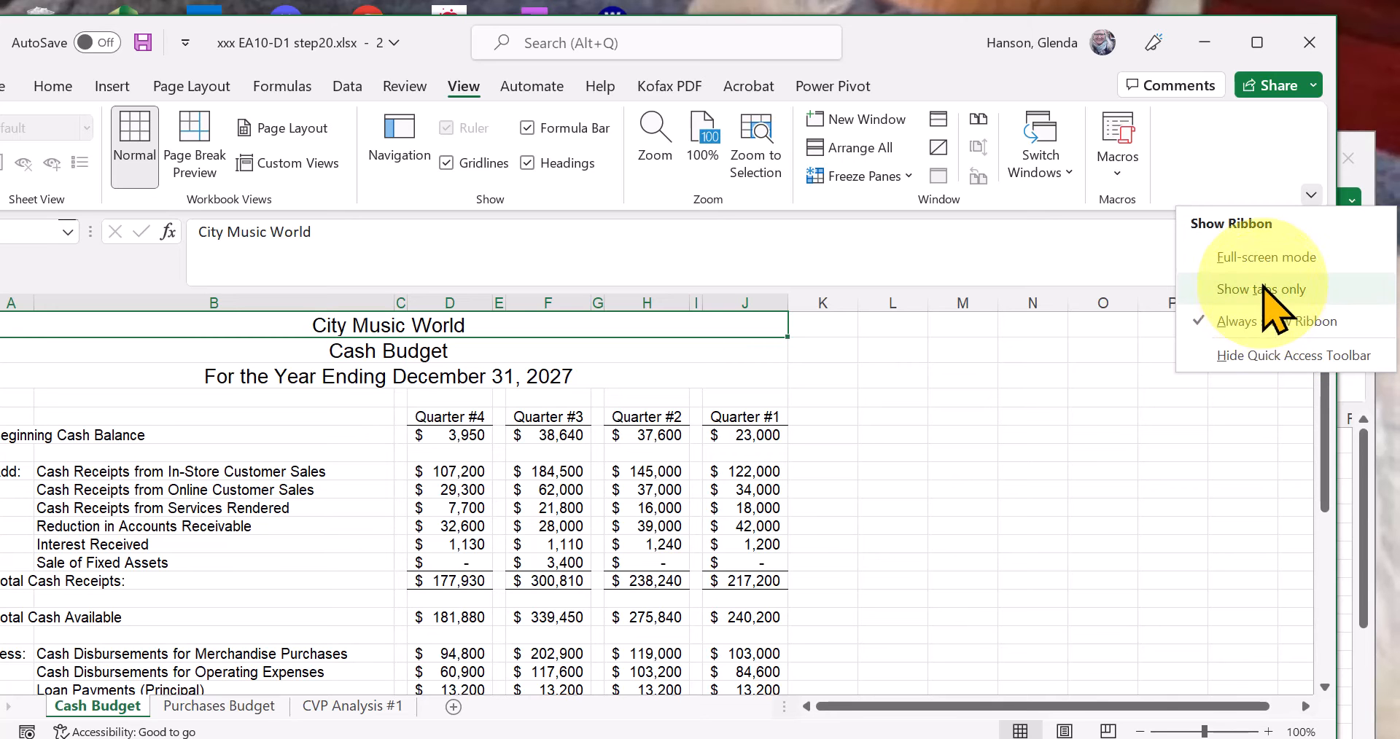
{"action": "left_click", "coordinate": [1310, 198]}
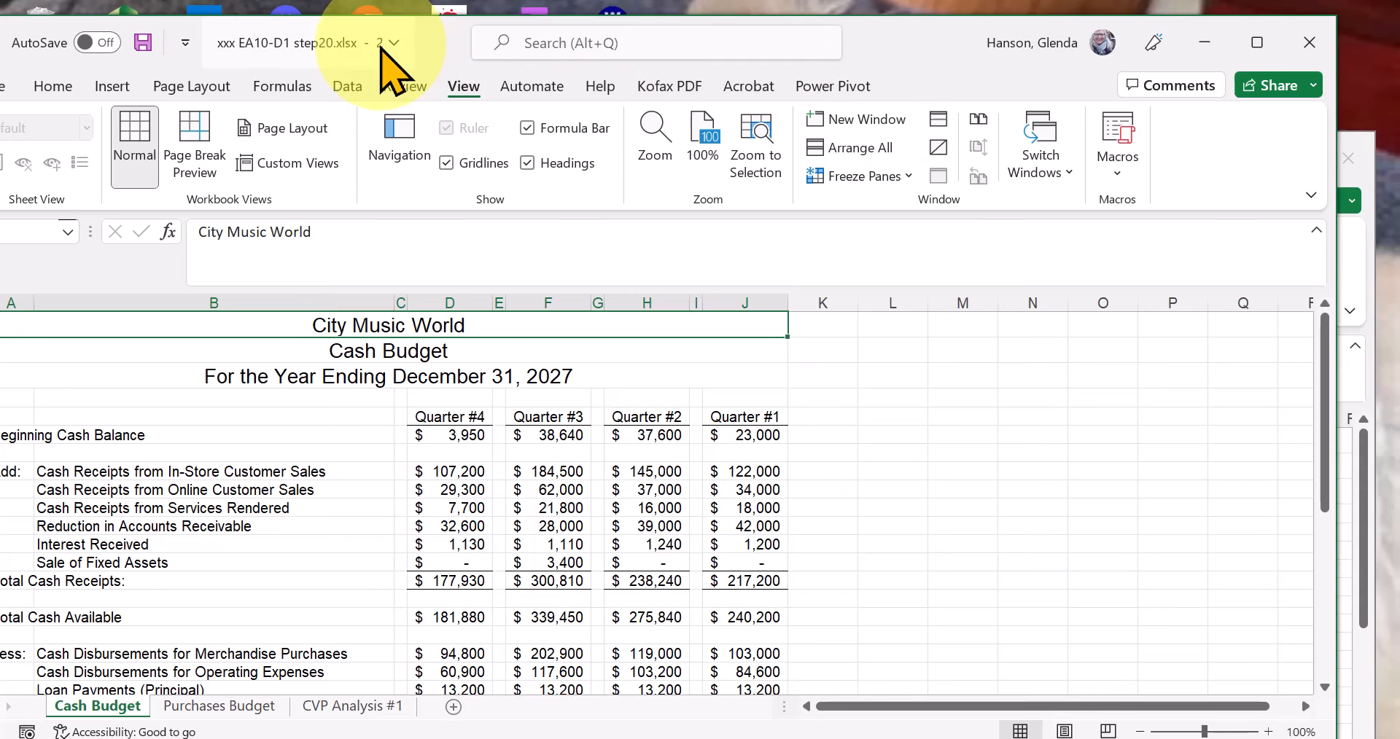
Close the second window and maximize the remaining workbook window.
{"action": "left_click", "coordinate": [1308, 43]}
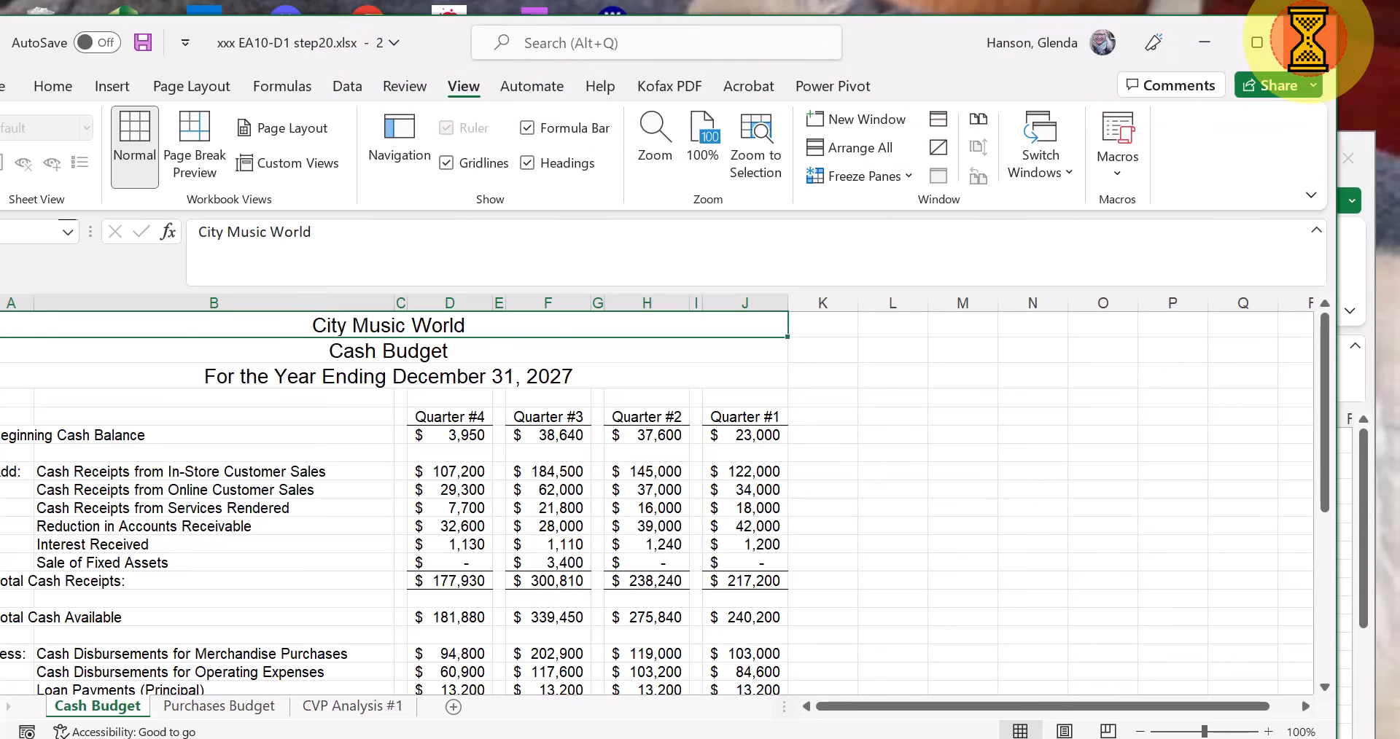
{"action": "left_click", "coordinate": [1296, 158]}
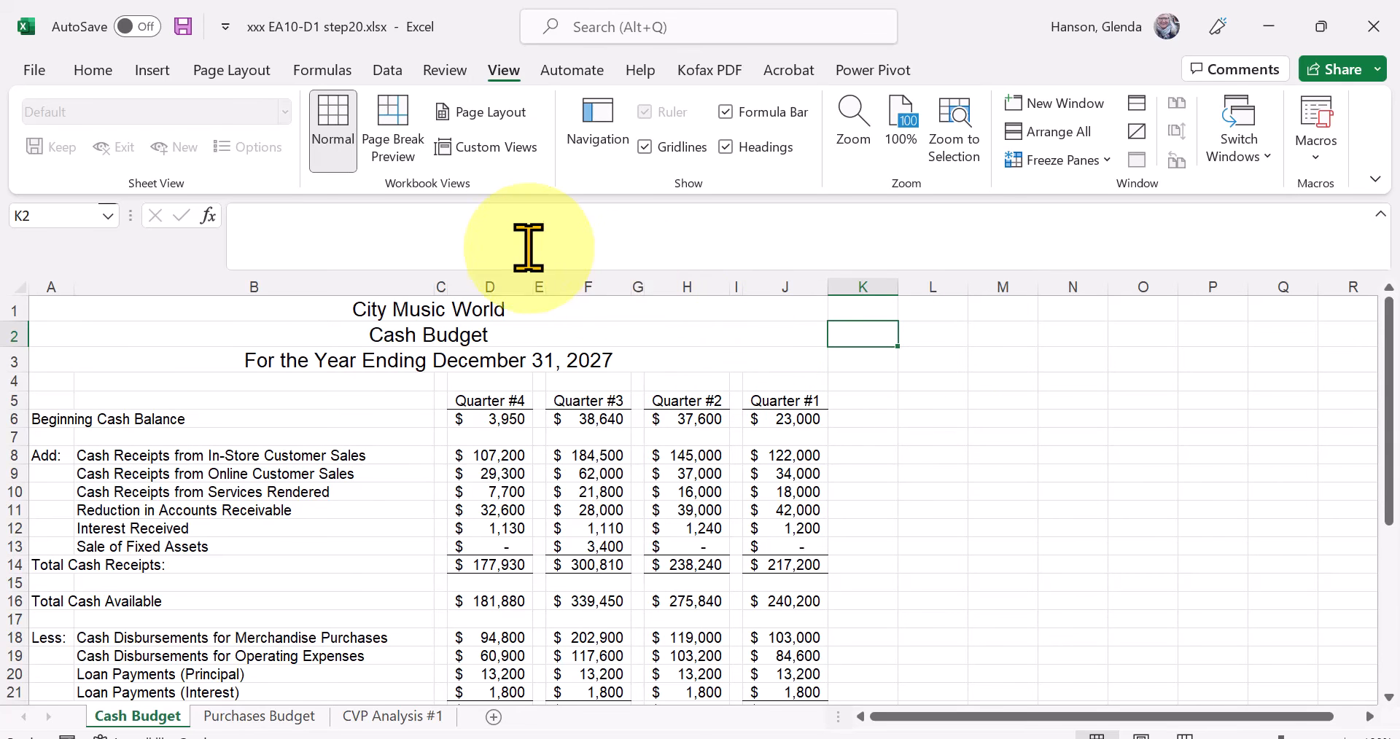
Shrink the expanded formula bar back to a single line.
{"action": "left_click", "coordinate": [656, 237]}
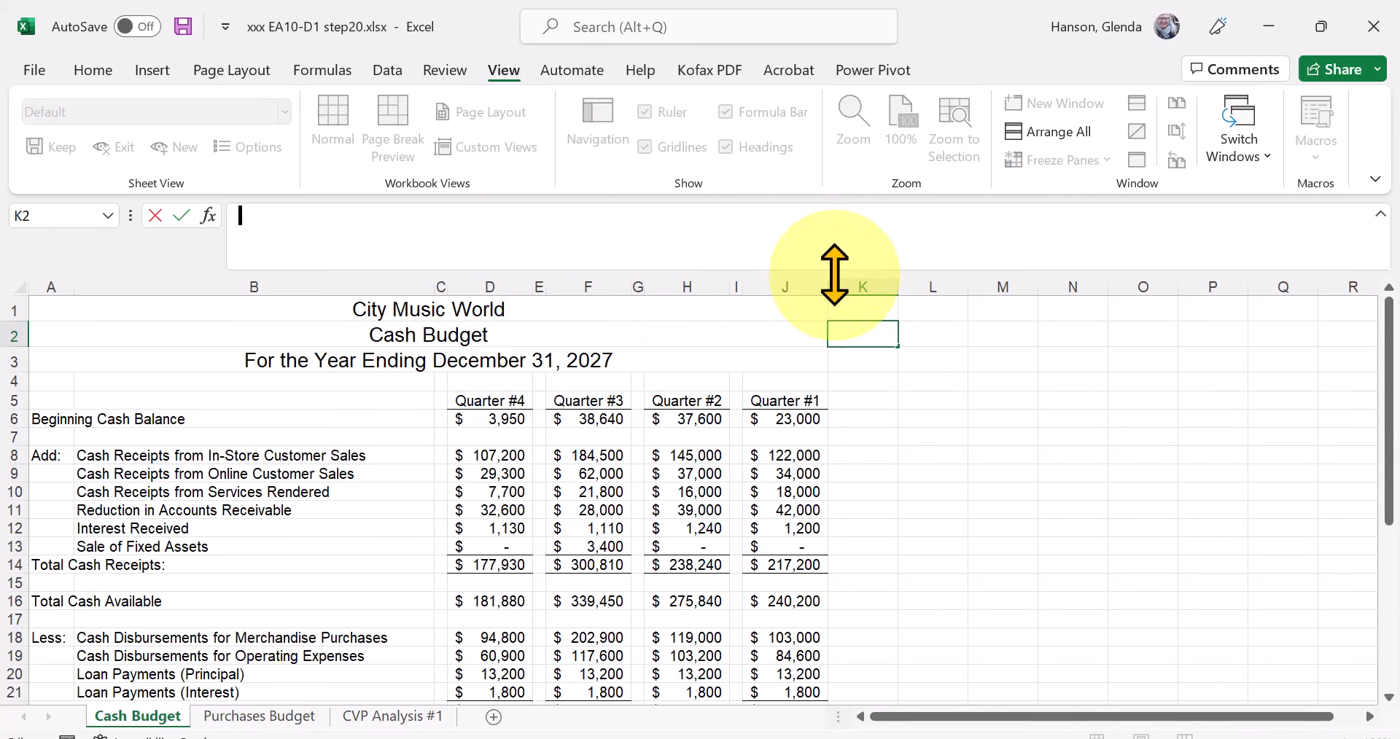
{"action": "mouse_move", "coordinate": [831, 272]}
{"action": "left_mouse_down"}
{"action": "mouse_move", "coordinate": [835, 228]}
{"action": "mouse_move", "coordinate": [838, 353]}
{"action": "mouse_move", "coordinate": [844, 266]}
{"action": "left_mouse_up"}
{"action": "left_click", "coordinate": [851, 399]}
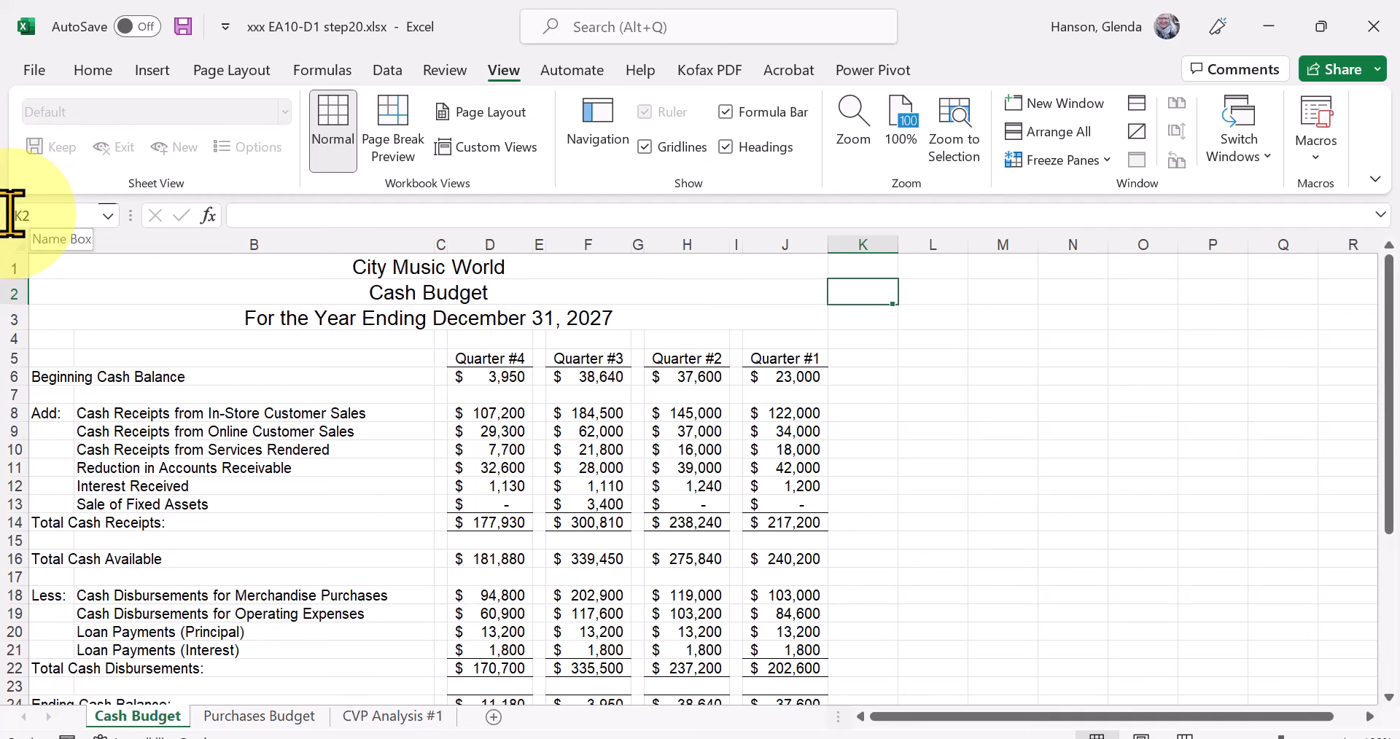
Open the workbook's print settings and set the page margins to Narrow.
{"action": "left_click", "coordinate": [34, 71]}
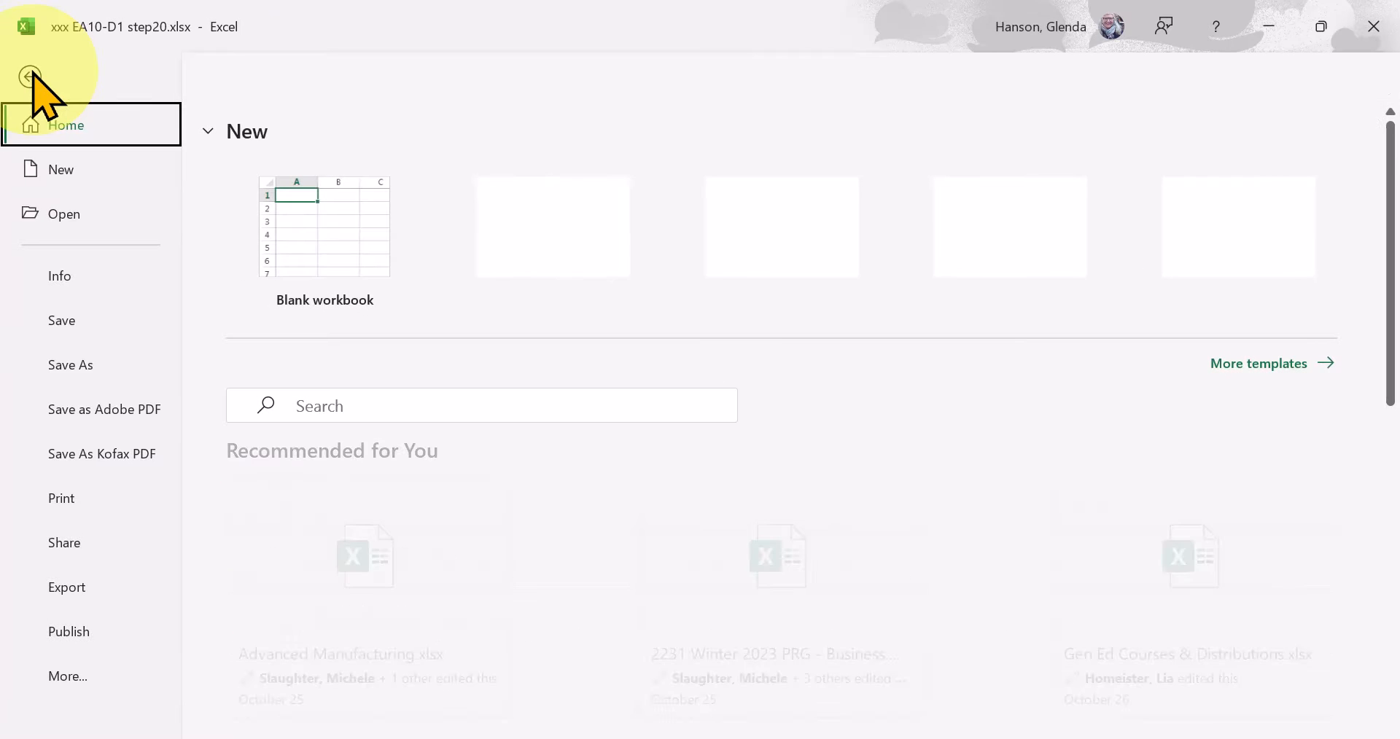
{"action": "left_click", "coordinate": [63, 503]}
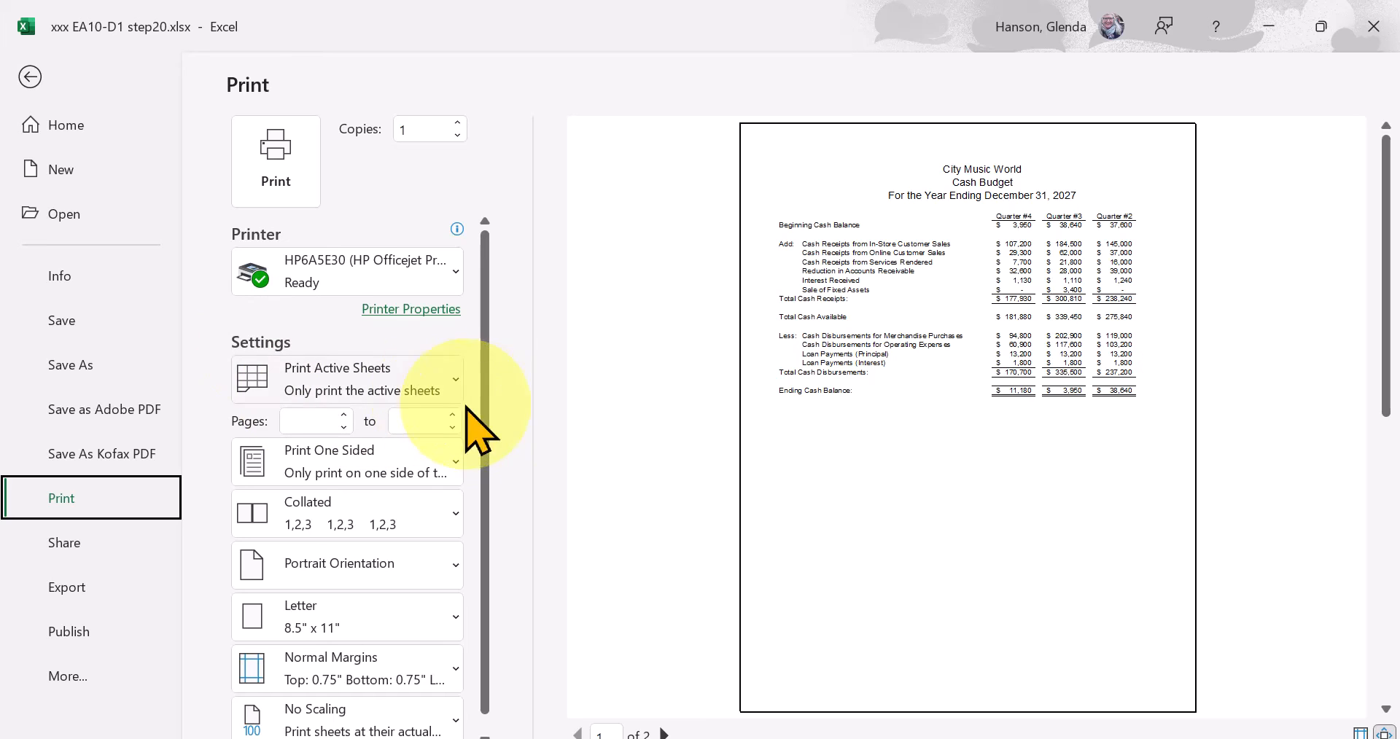
{"action": "left_click_drag", "start_coordinate": [483, 414], "coordinate": [481, 497]}
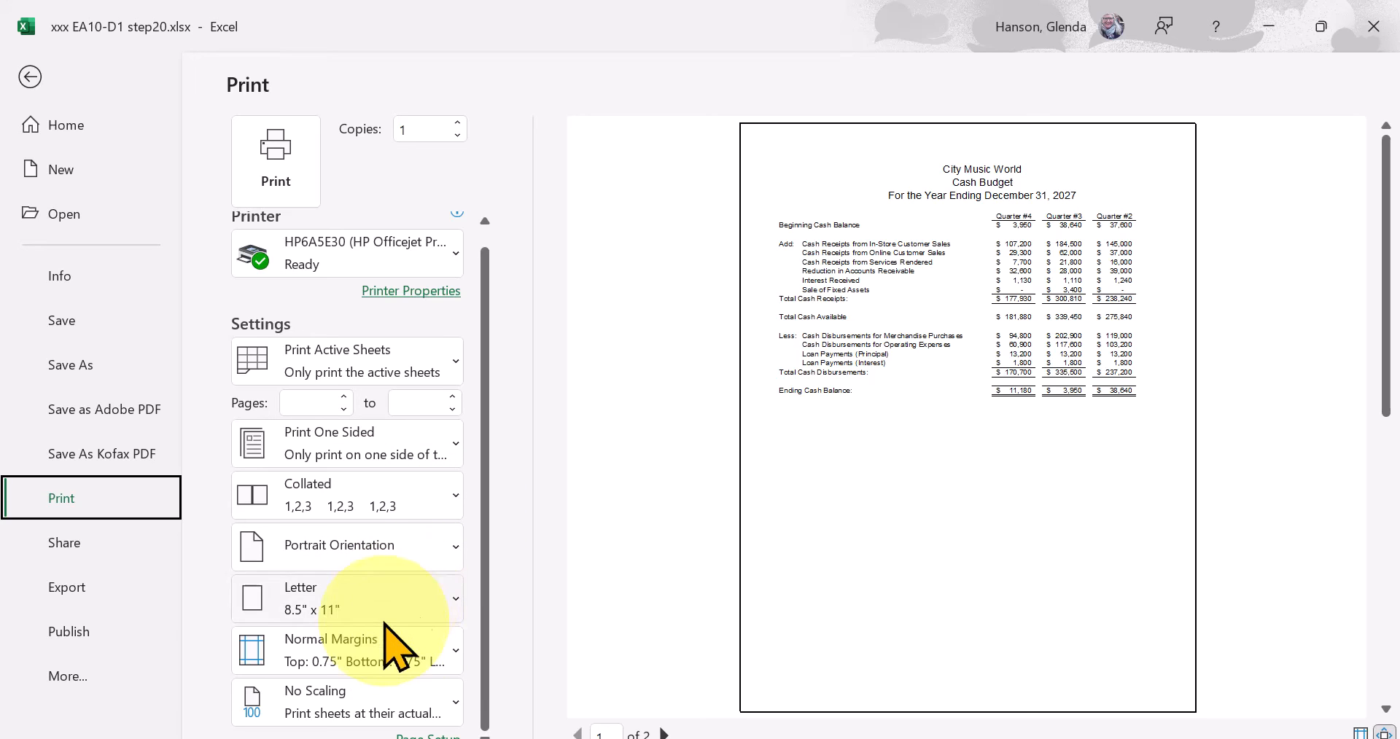
{"action": "left_click", "coordinate": [338, 651]}
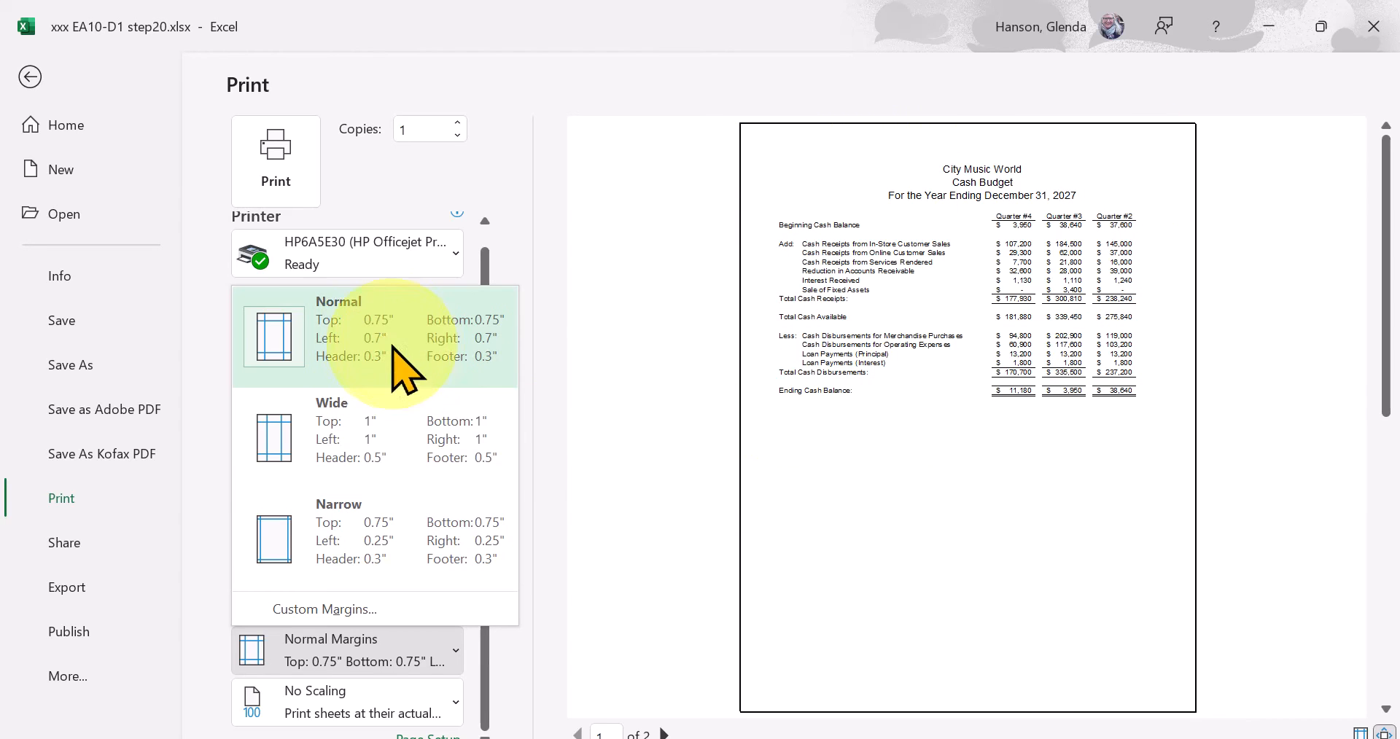
{"action": "left_click", "coordinate": [350, 558]}
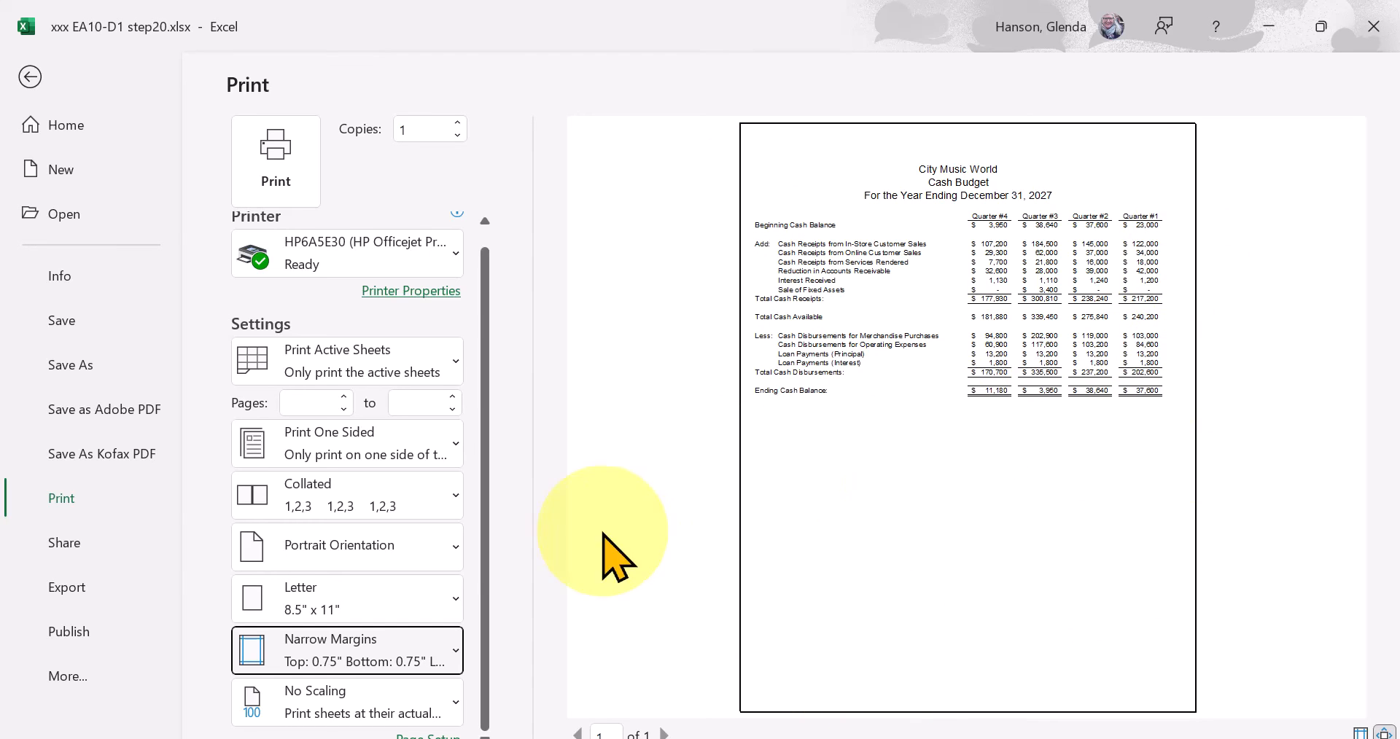
Try the Wide margins and page through both pages of the print preview.
{"action": "left_click", "coordinate": [384, 650]}
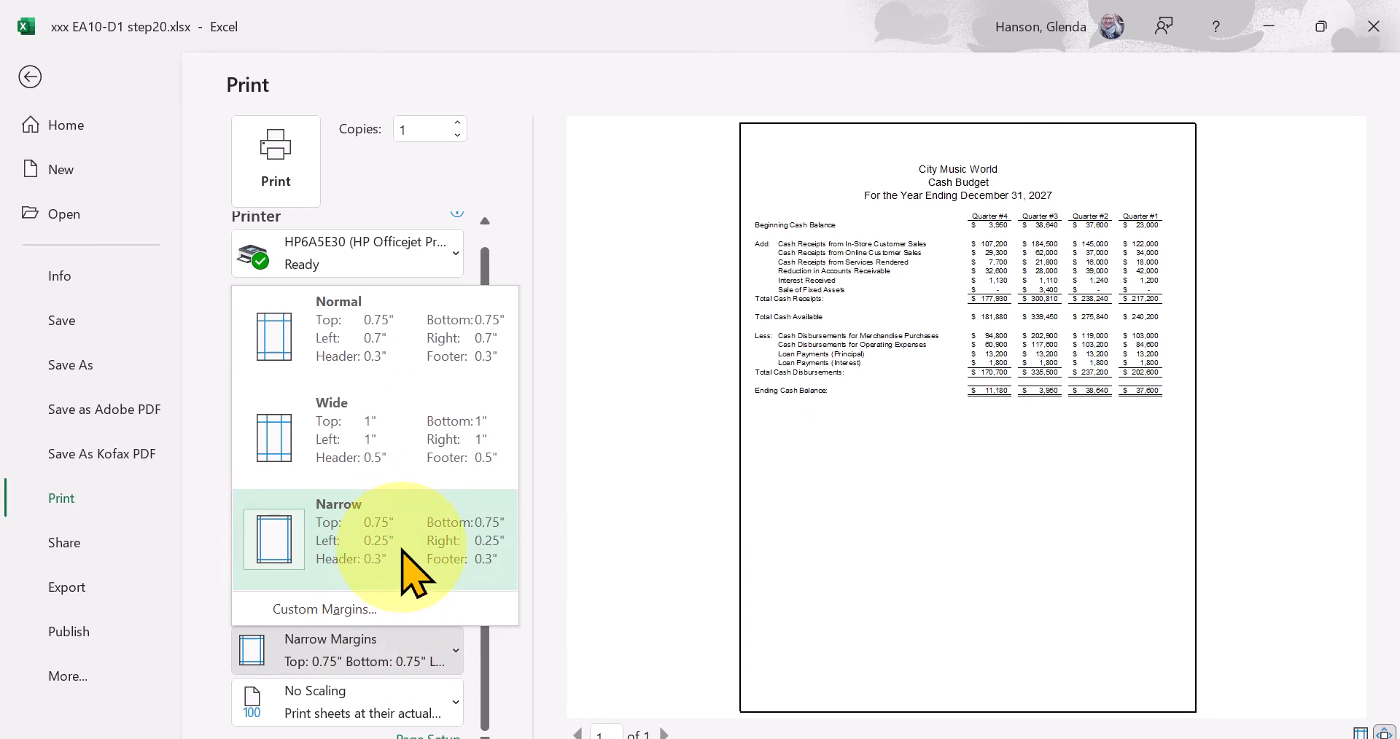
{"action": "left_click", "coordinate": [409, 437]}
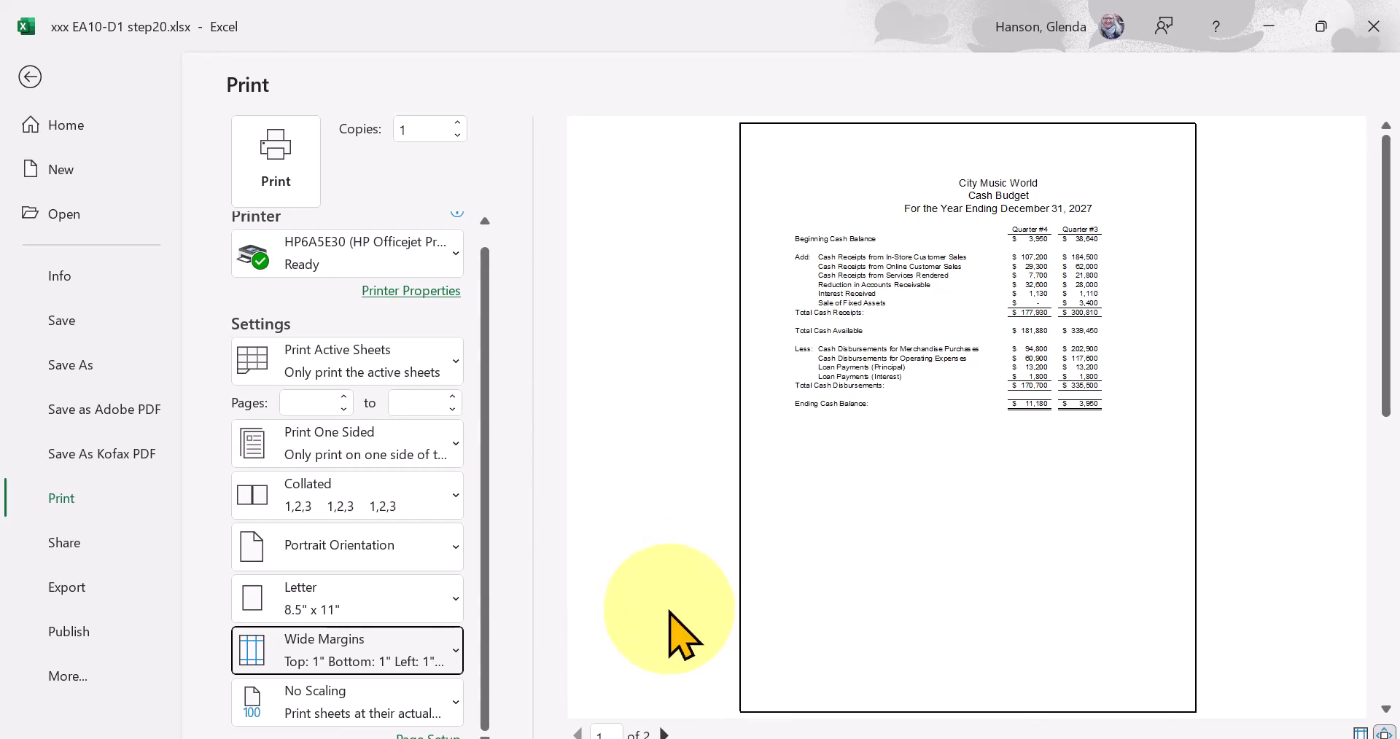
{"action": "left_click", "coordinate": [664, 733]}
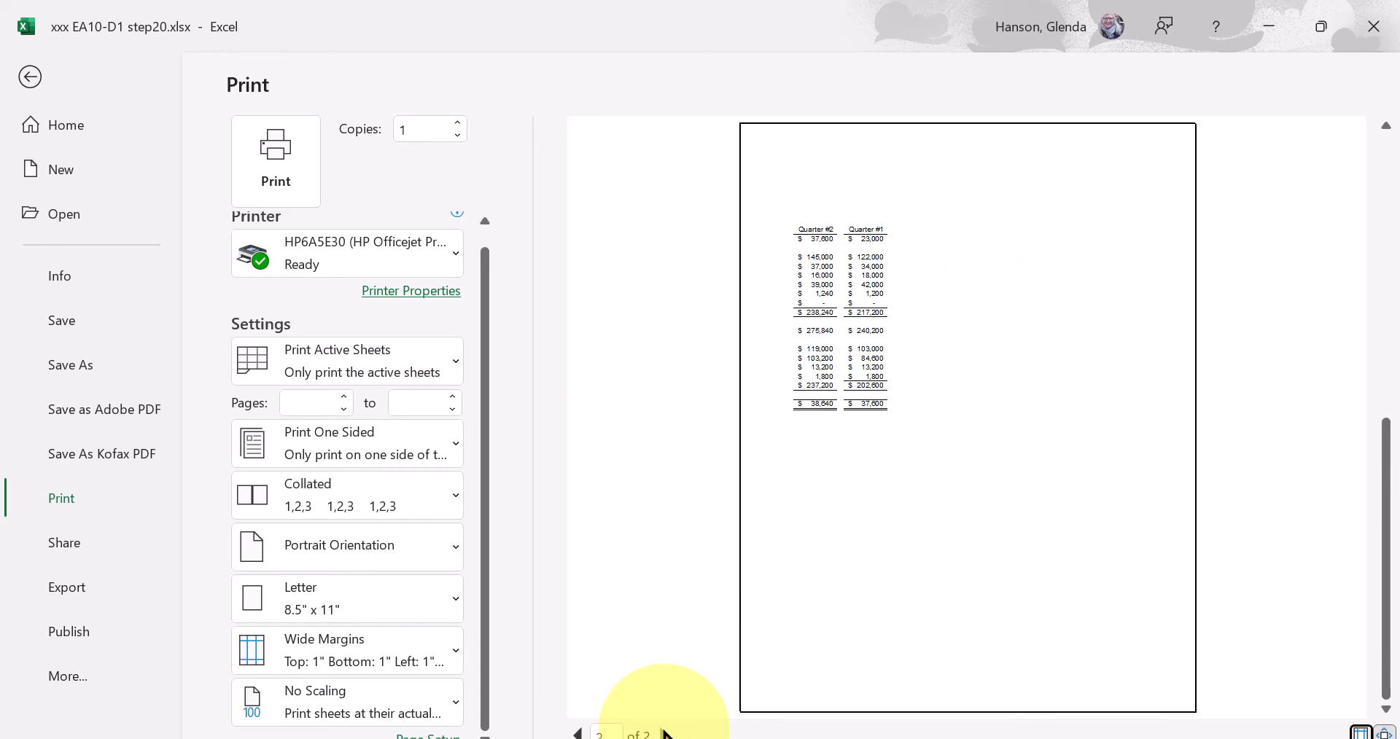
{"action": "left_click", "coordinate": [577, 733]}
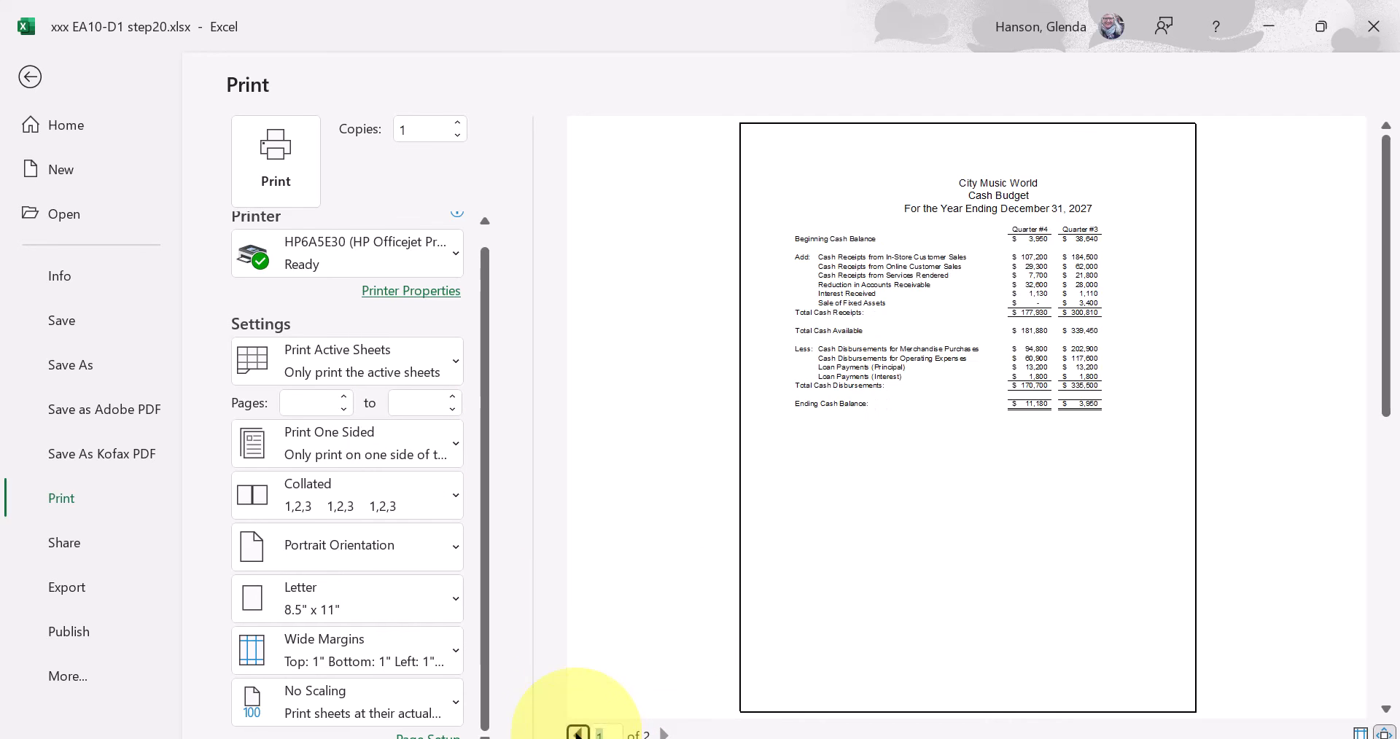
Set the margins back to Narrow and return to the worksheet.
{"action": "left_click", "coordinate": [386, 660]}
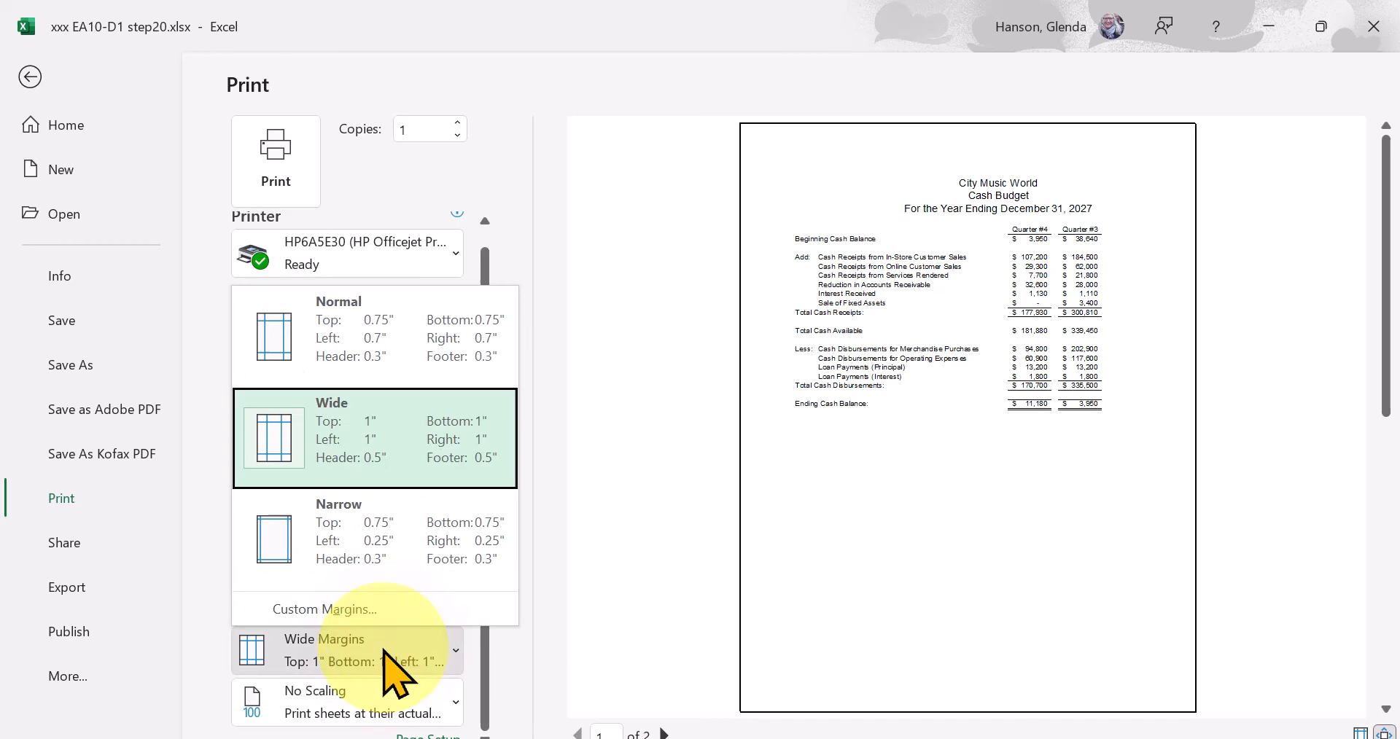
{"action": "left_click", "coordinate": [399, 526]}
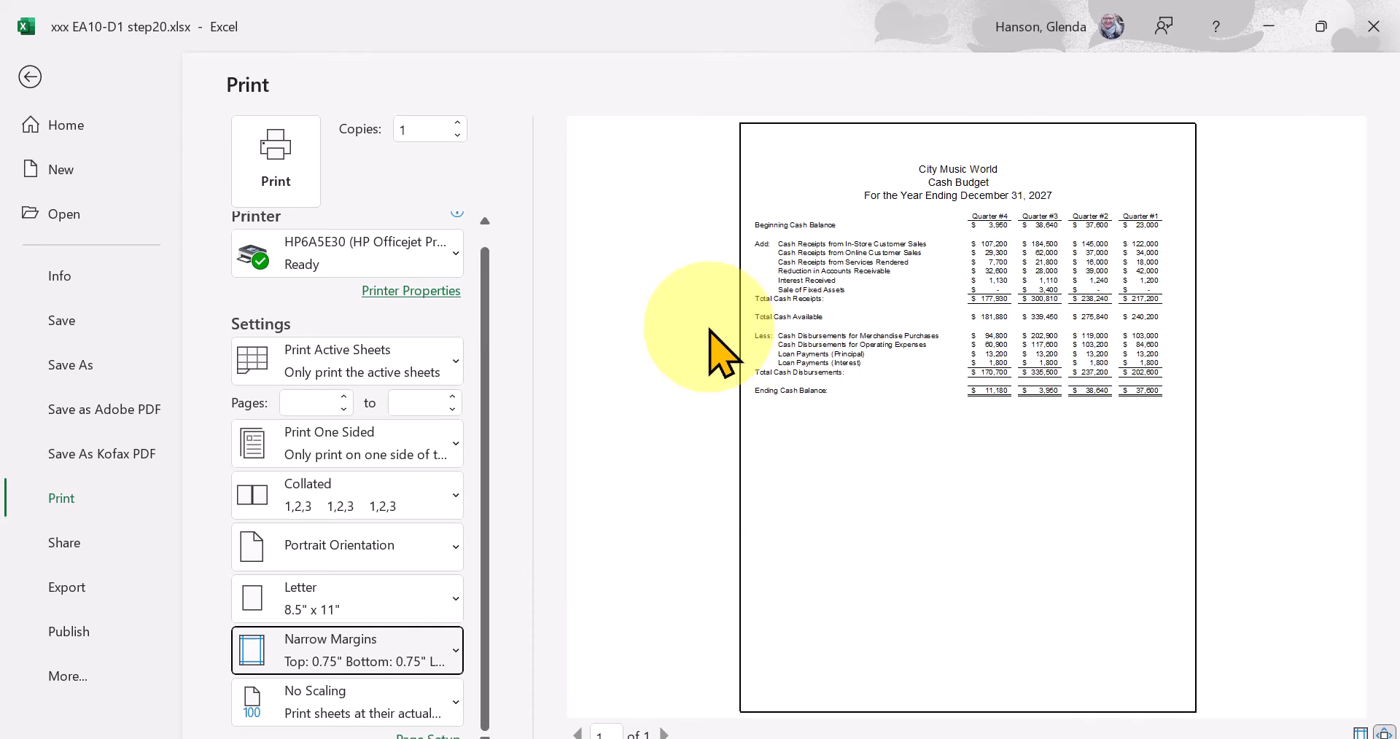
{"action": "left_click", "coordinate": [30, 77]}
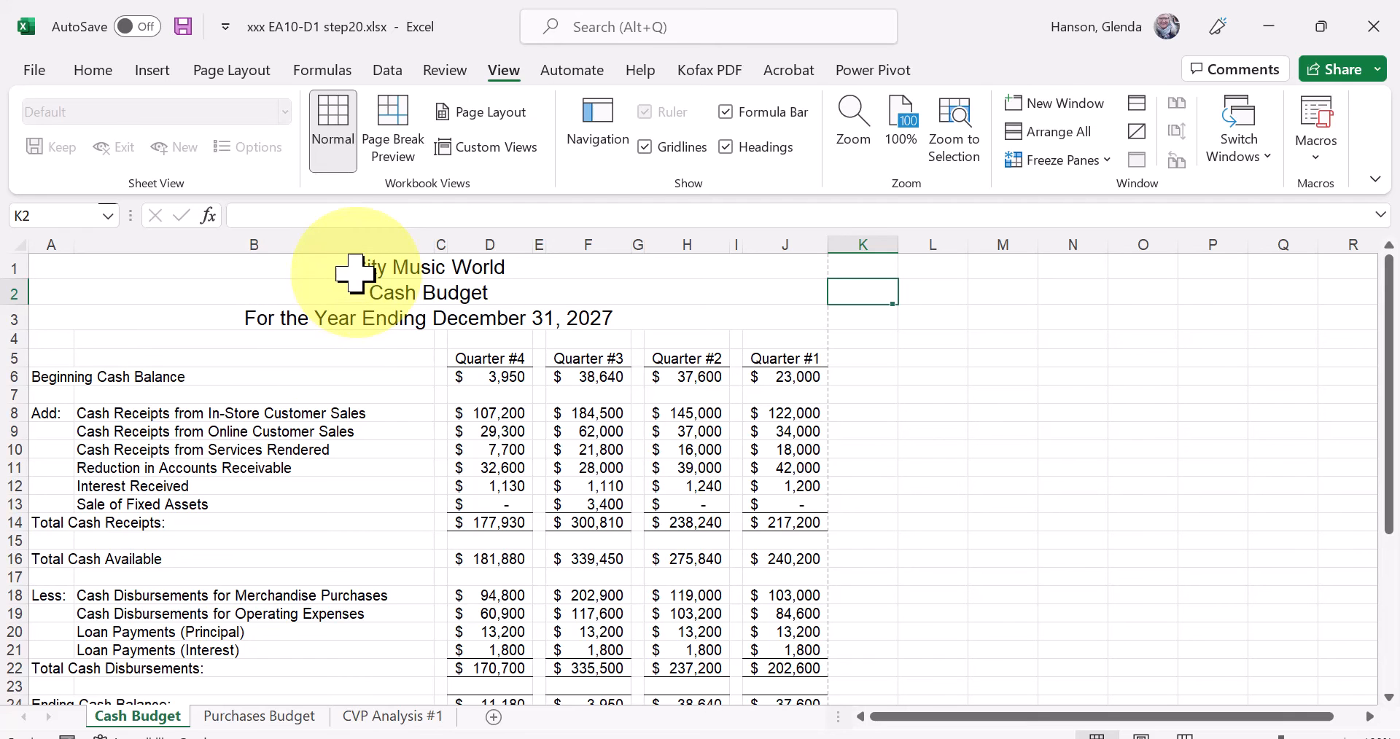
Look over the margin presets and change the Cash Budget sheet's page orientation to Landscape.
{"action": "left_click", "coordinate": [238, 69]}
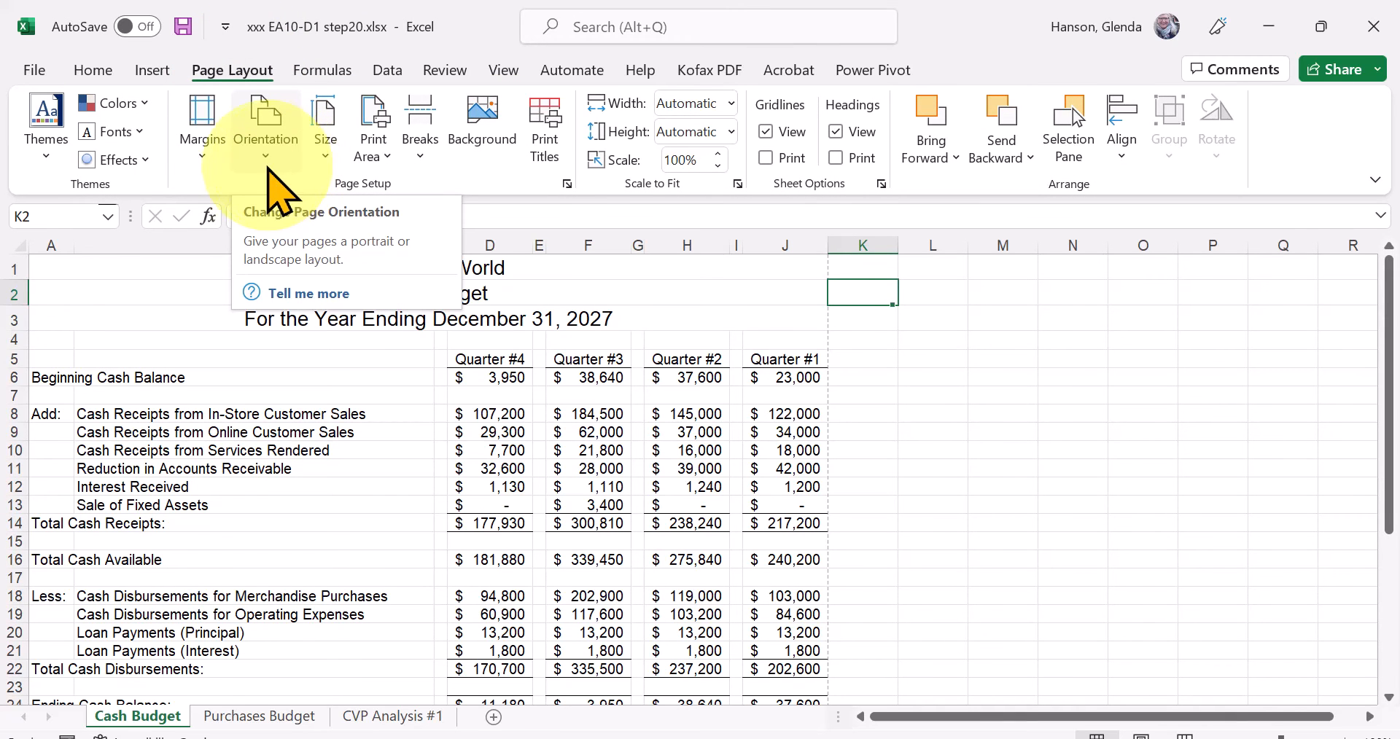
{"action": "left_click", "coordinate": [261, 153]}
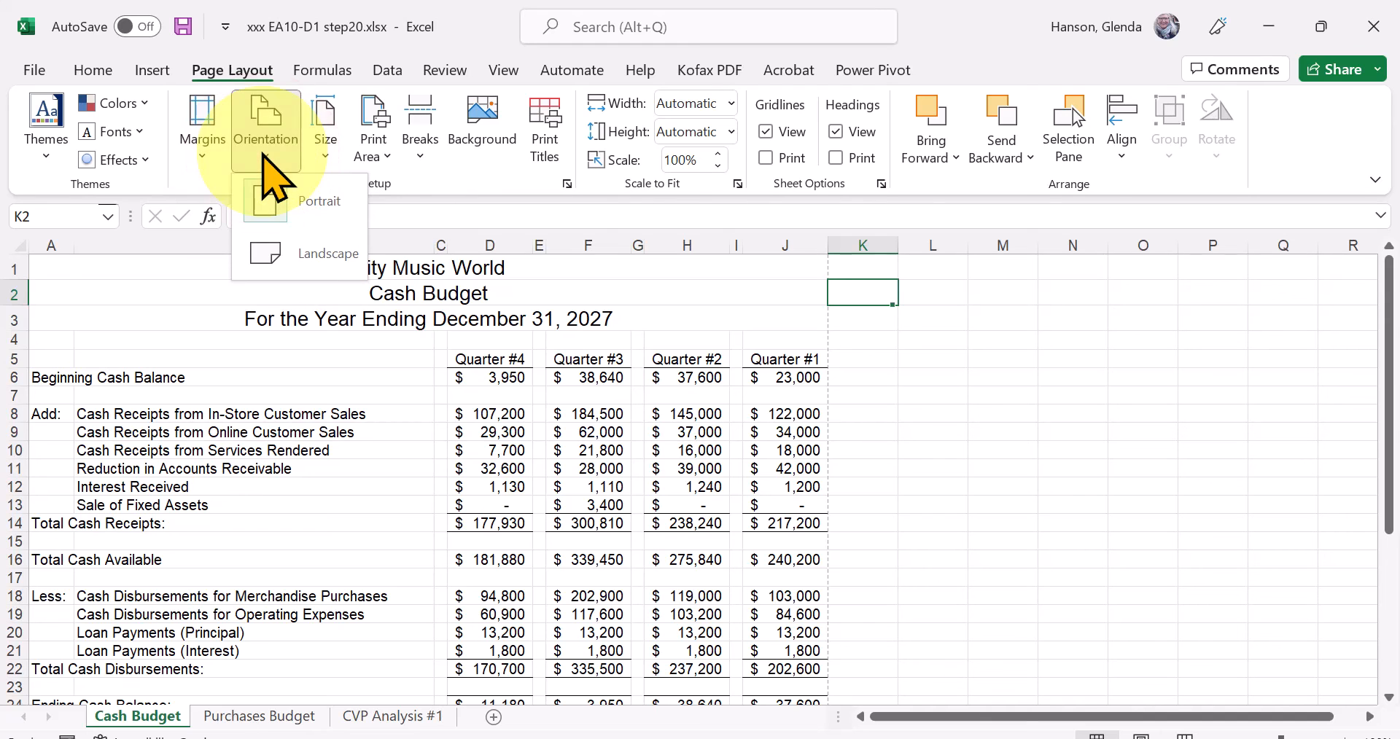
{"action": "left_click", "coordinate": [203, 152]}
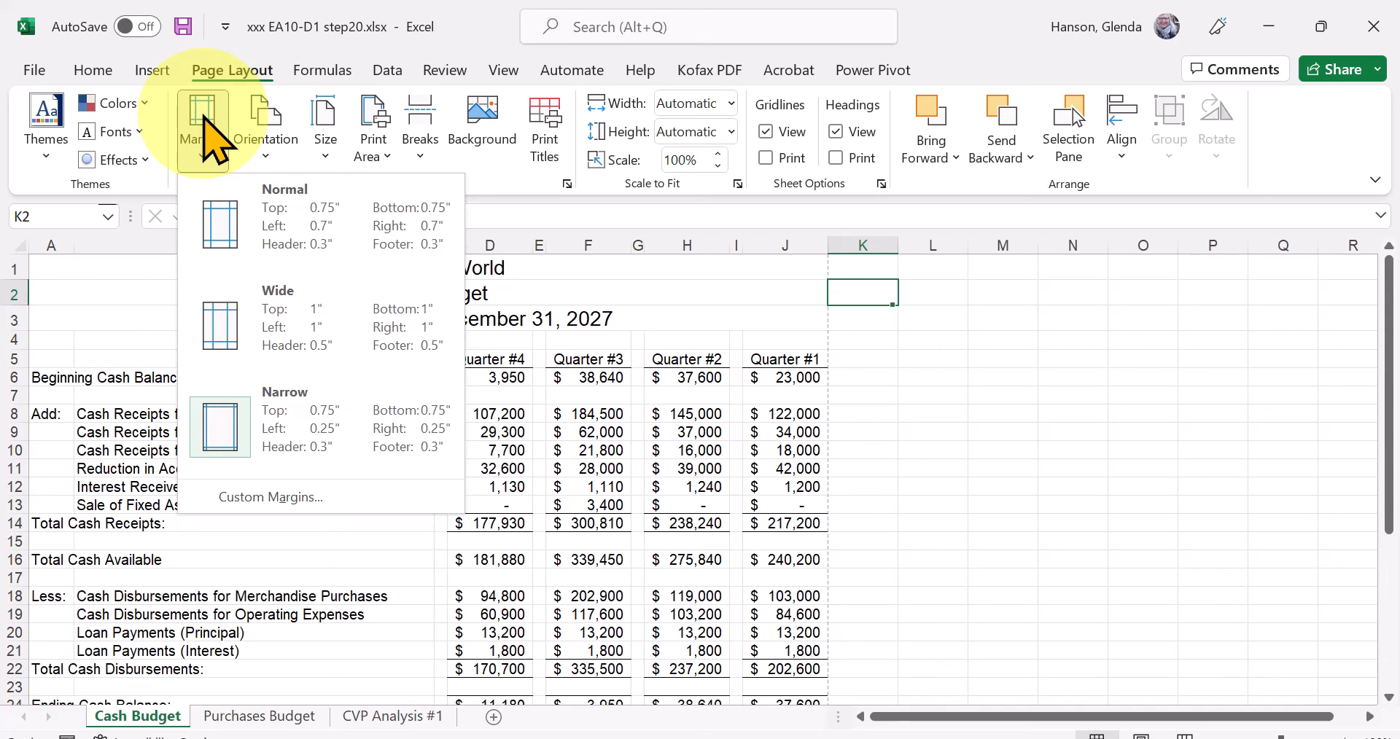
{"action": "left_click", "coordinate": [268, 150]}
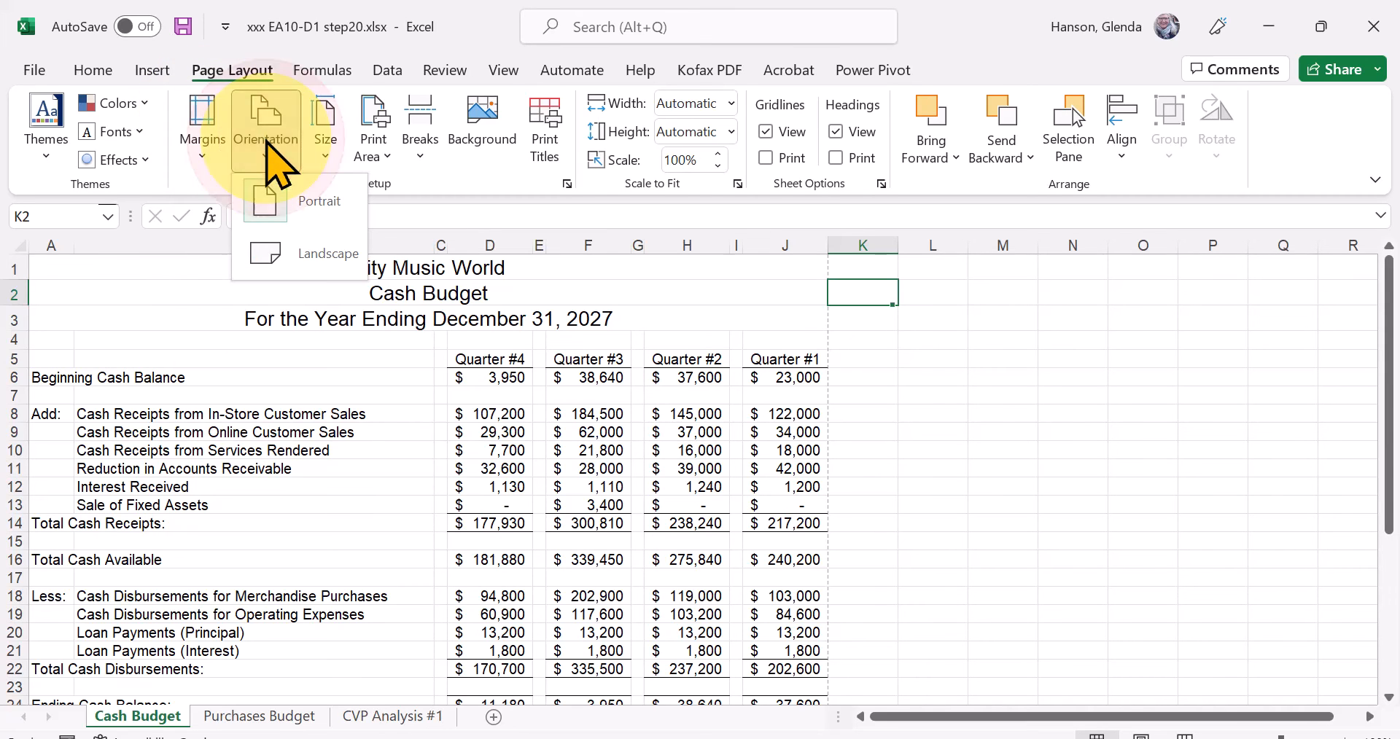
{"action": "left_click", "coordinate": [301, 252]}
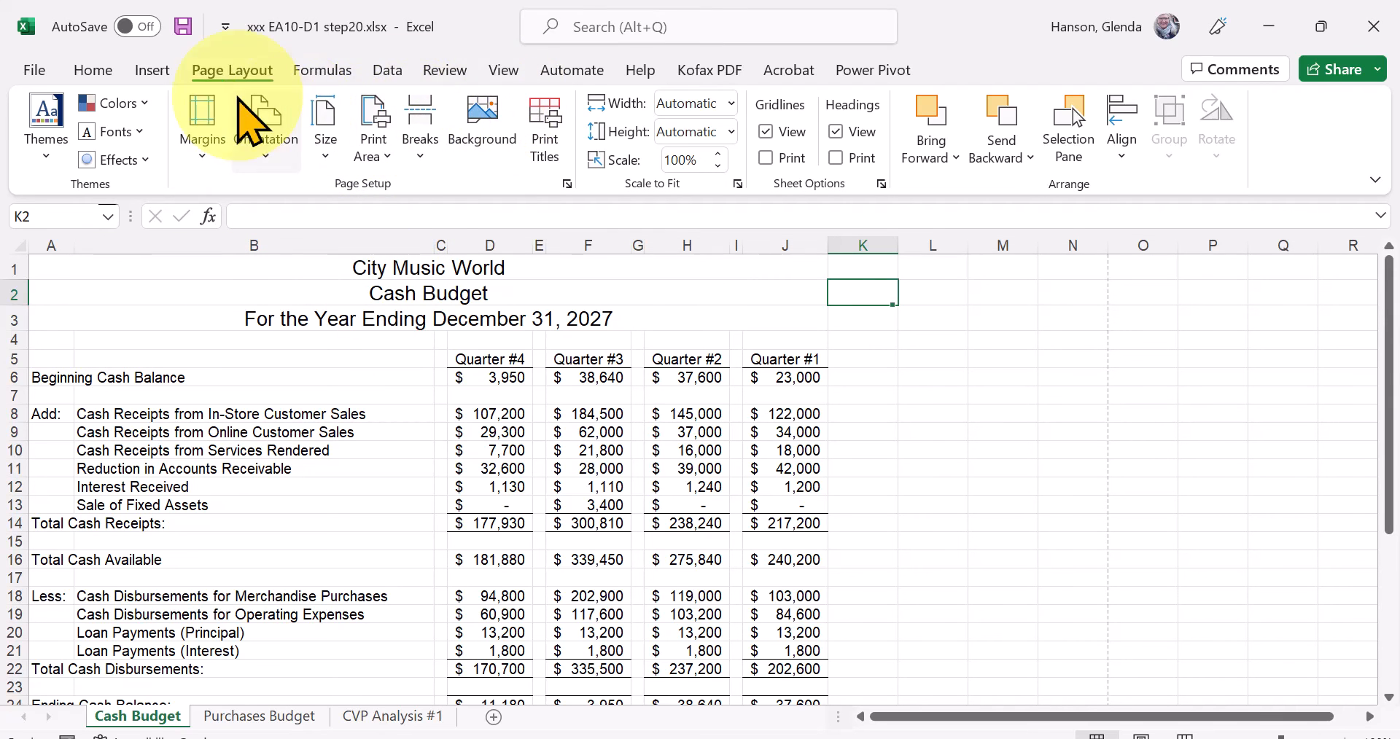
In the print settings, switch the orientation to Portrait and back to Landscape, and return to the worksheet.
{"action": "left_click", "coordinate": [41, 70]}
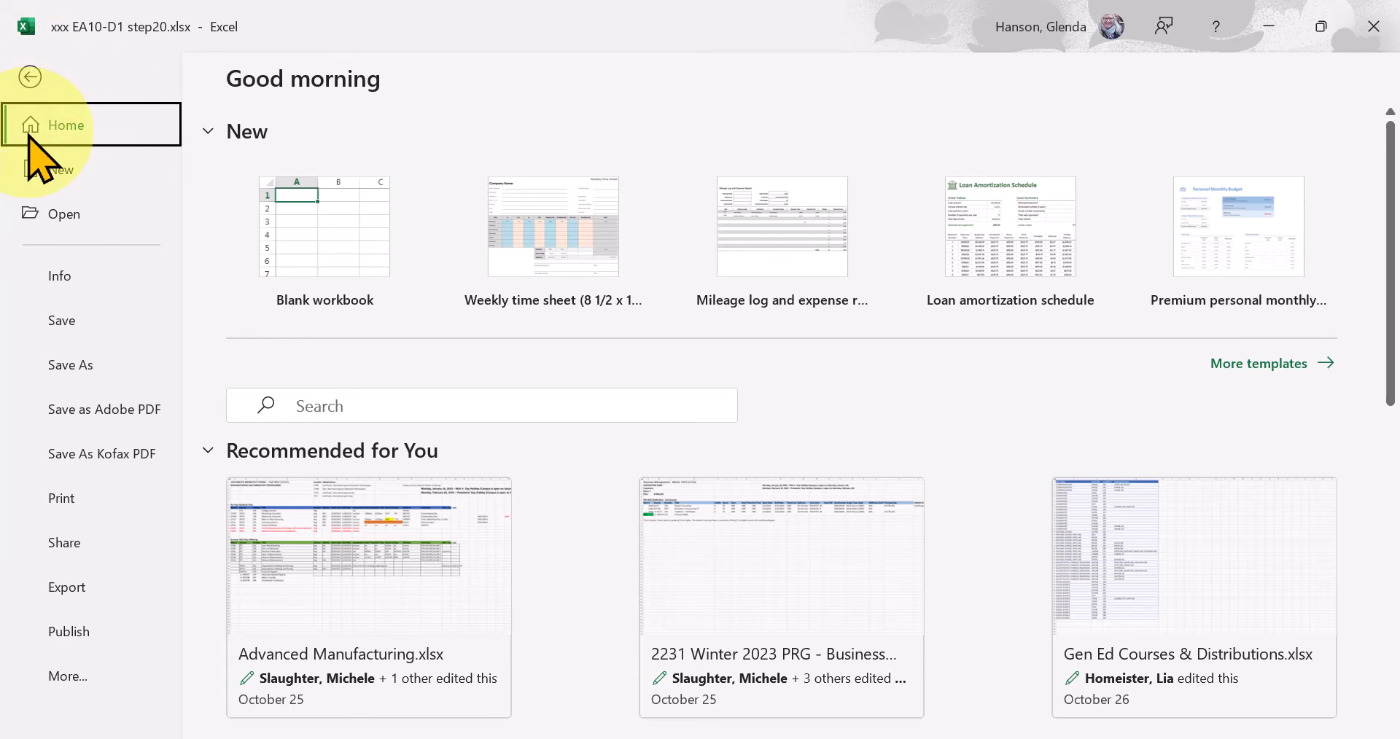
{"action": "left_click", "coordinate": [57, 499]}
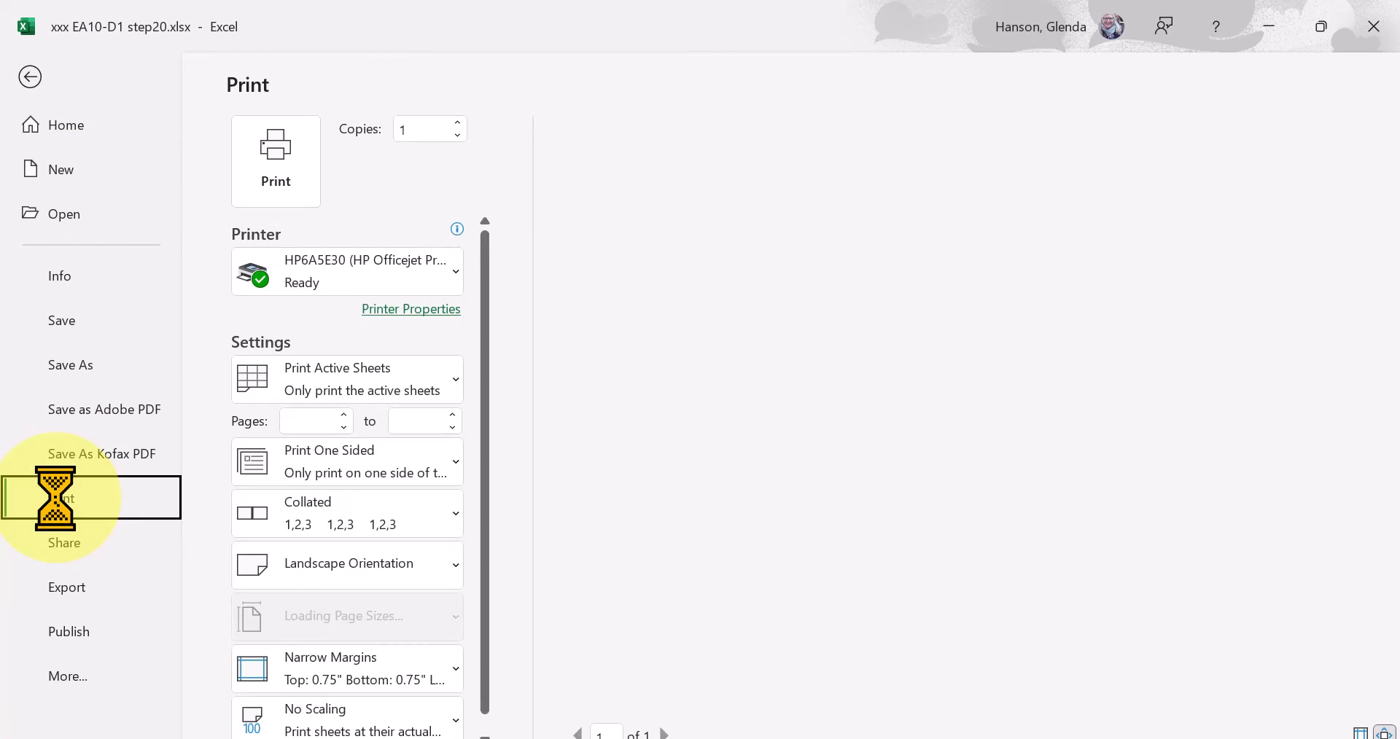
{"action": "left_click_drag", "start_coordinate": [478, 538], "coordinate": [498, 627]}
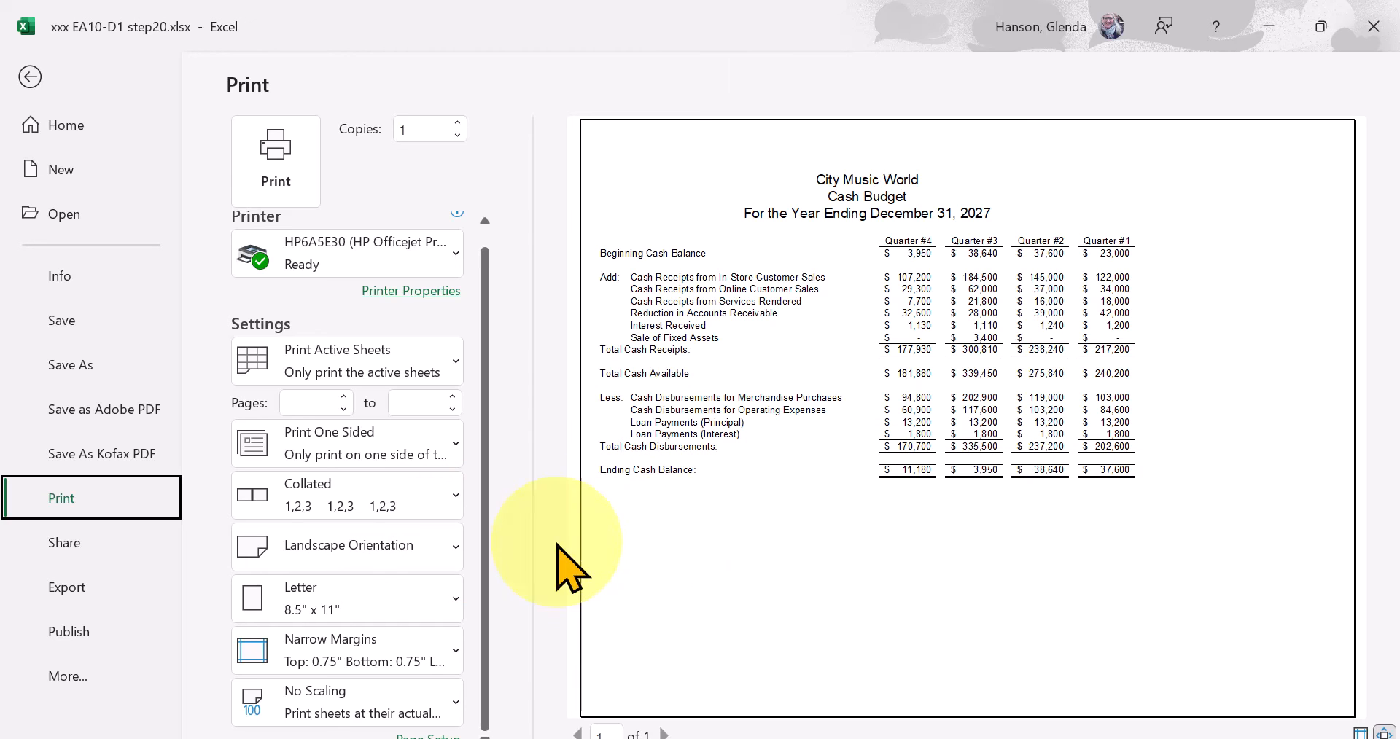
{"action": "left_click", "coordinate": [455, 548]}
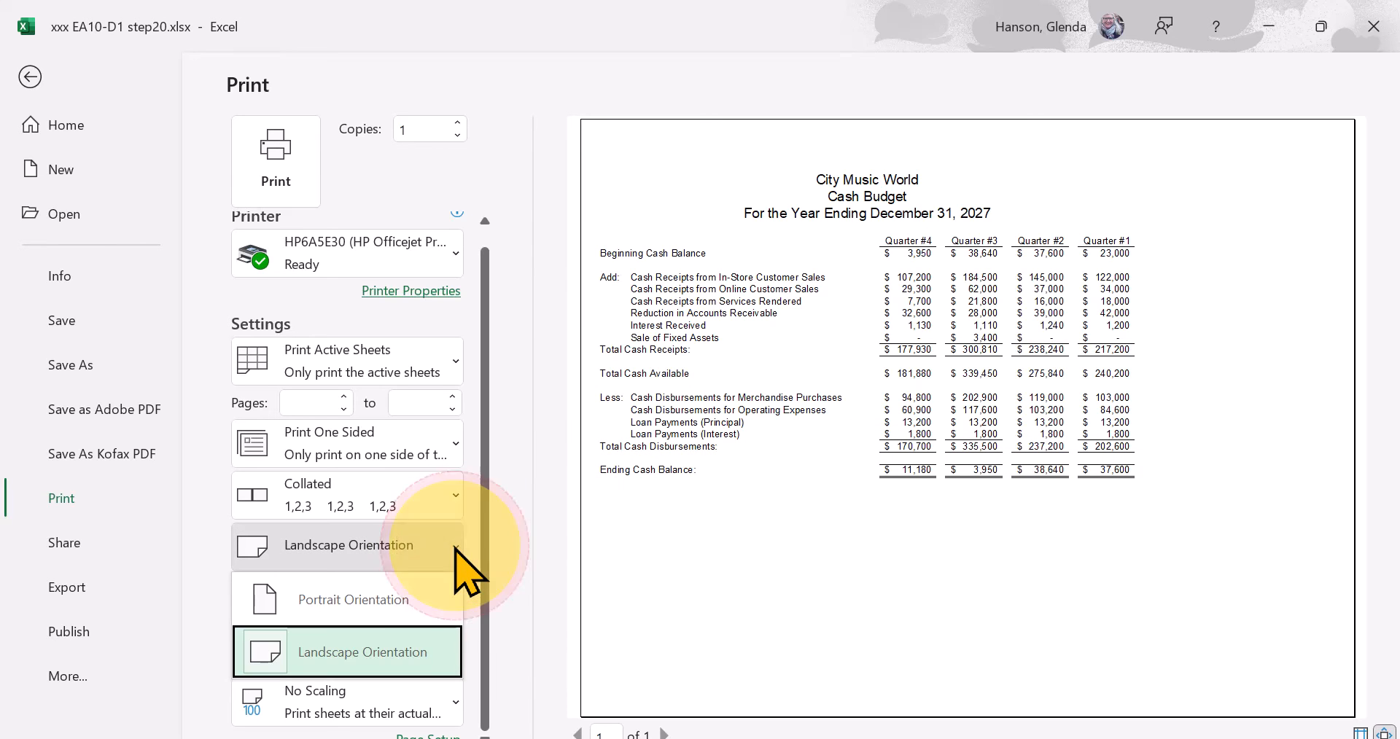
{"action": "left_click", "coordinate": [401, 601]}
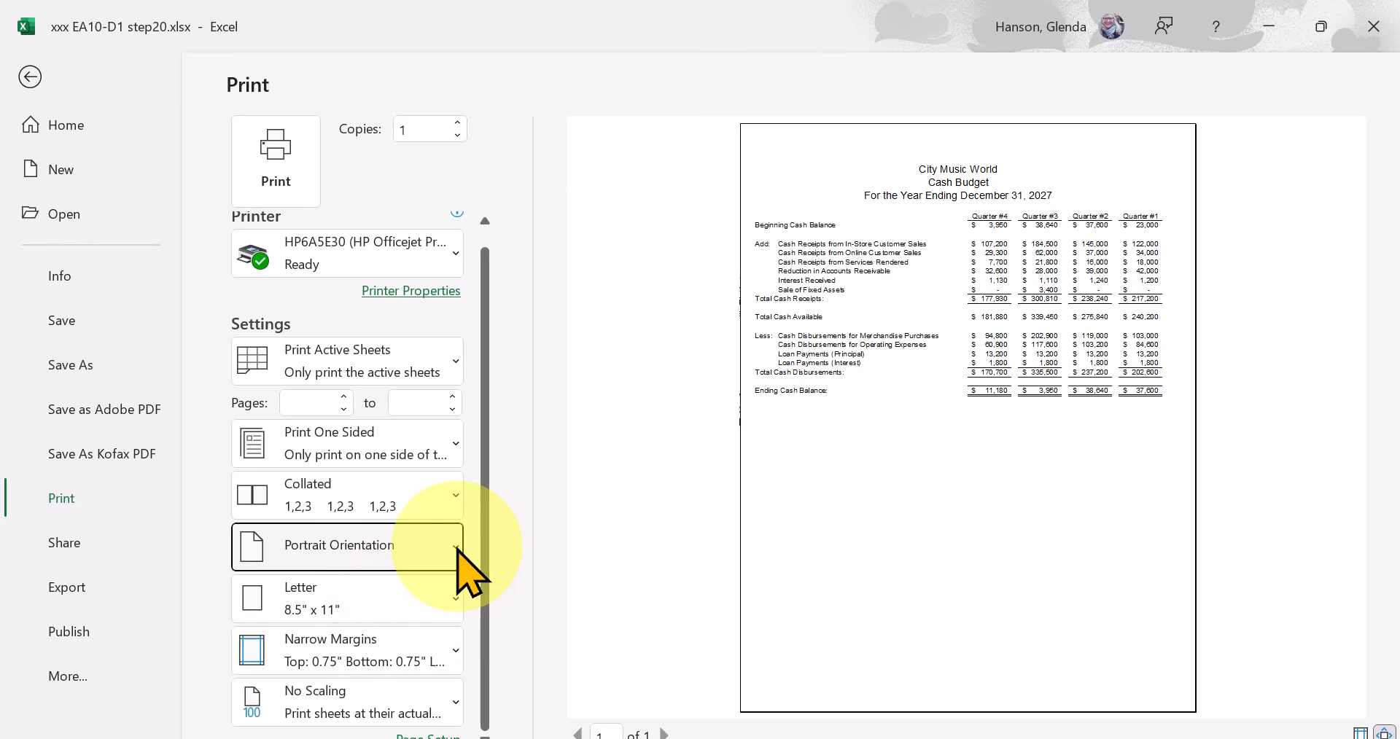
{"action": "left_click", "coordinate": [456, 548]}
{"action": "left_click", "coordinate": [401, 655]}
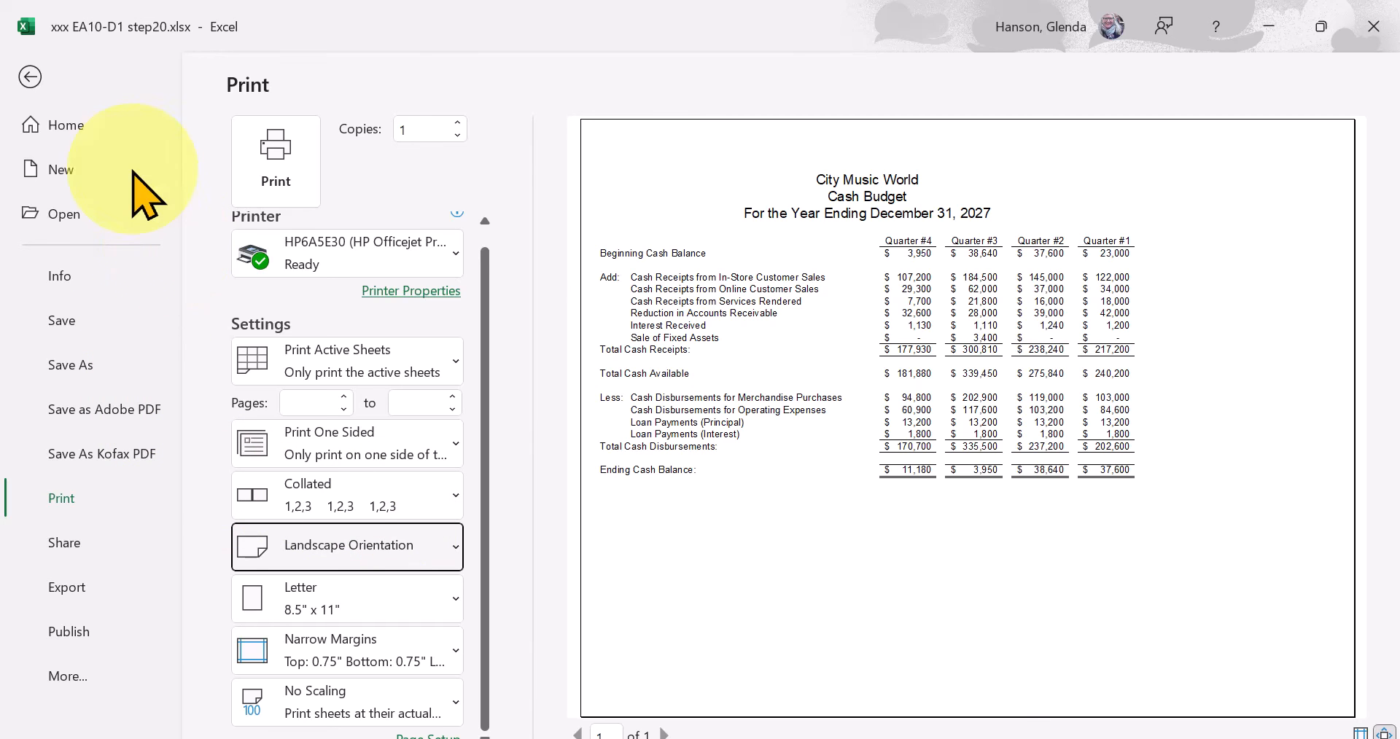
{"action": "left_click", "coordinate": [27, 73]}
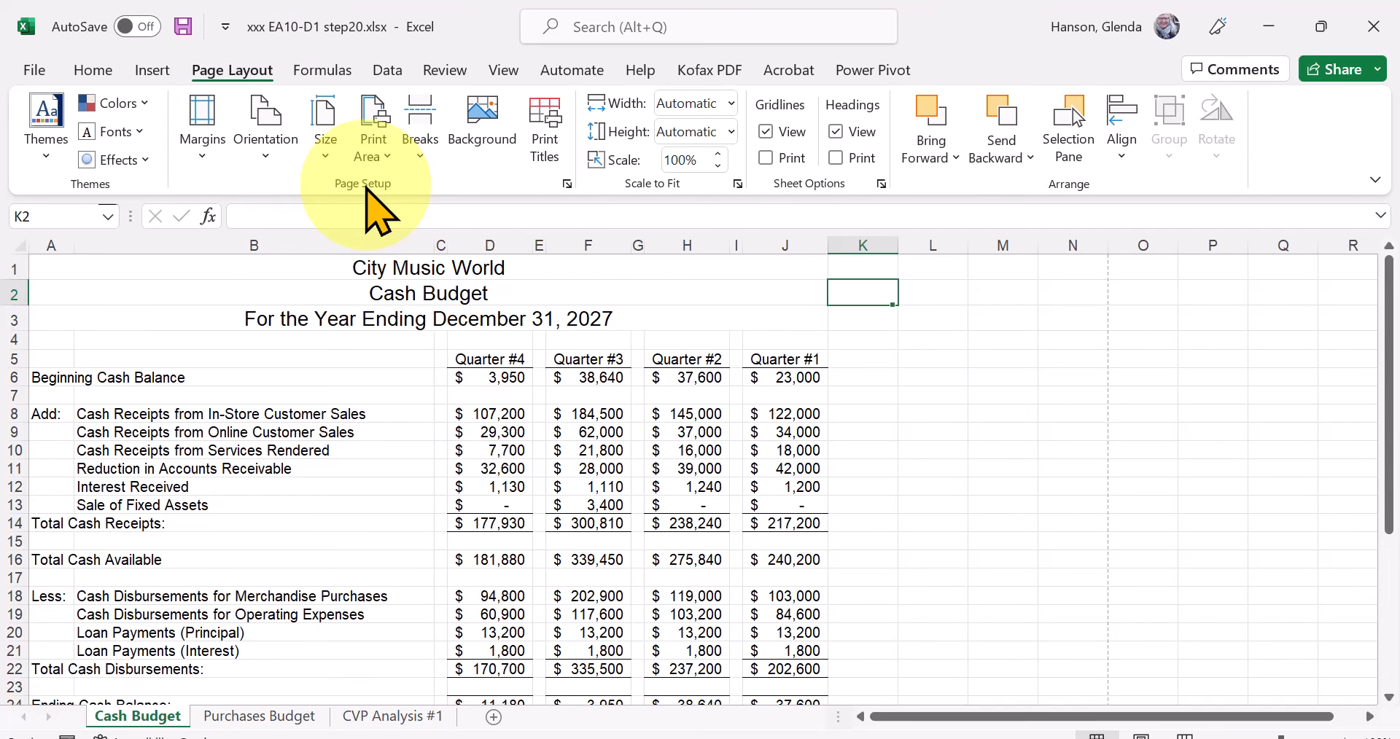
Check the available paper sizes and reset the sheet to Normal margins and Portrait orientation.
{"action": "left_click", "coordinate": [323, 155]}
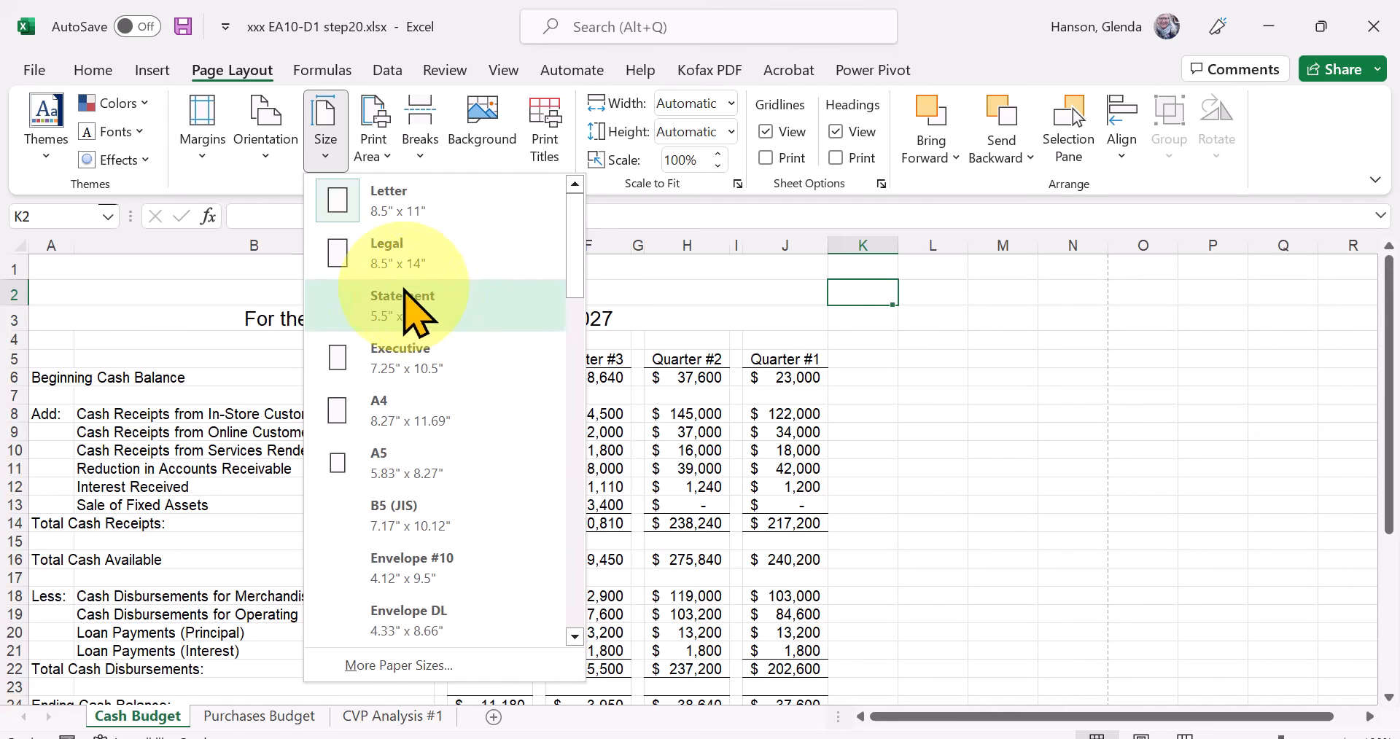
{"action": "left_click", "coordinate": [201, 142]}
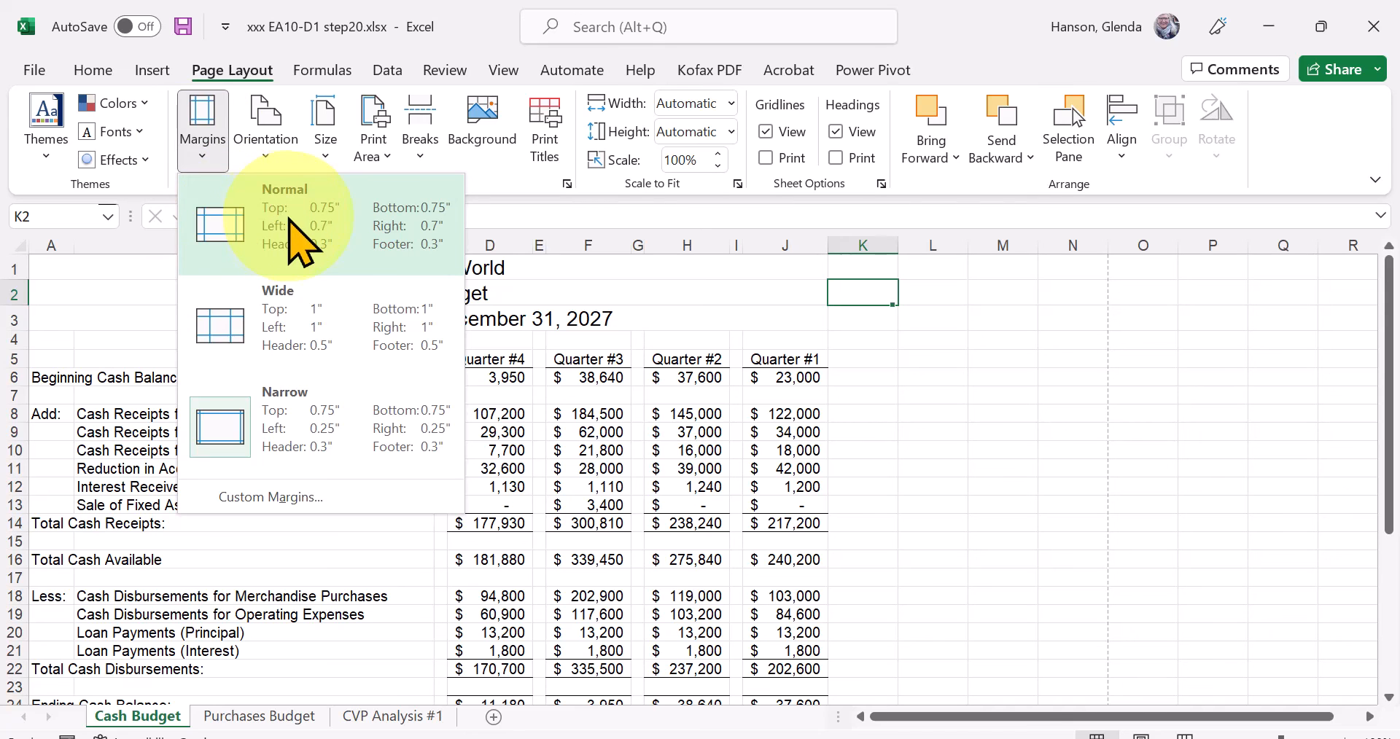
{"action": "left_click", "coordinate": [299, 240]}
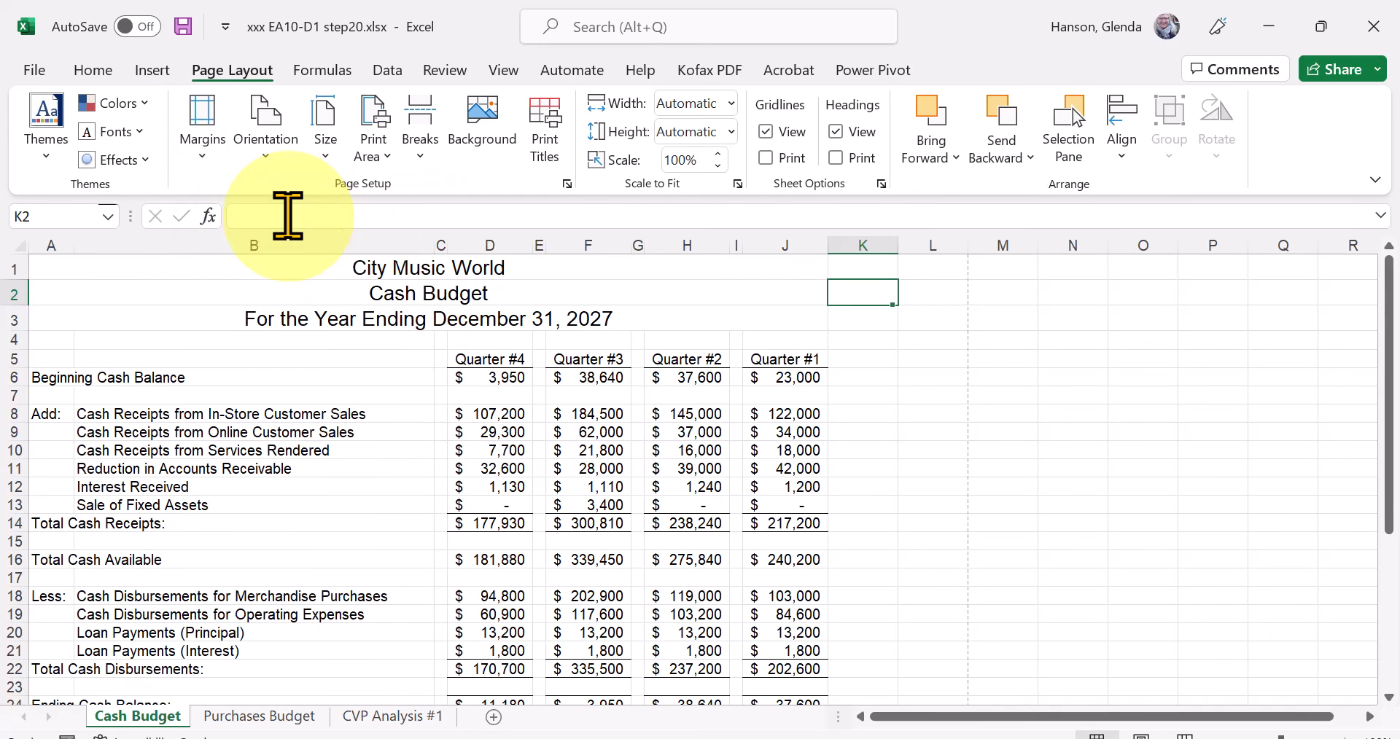
{"action": "left_click", "coordinate": [266, 155]}
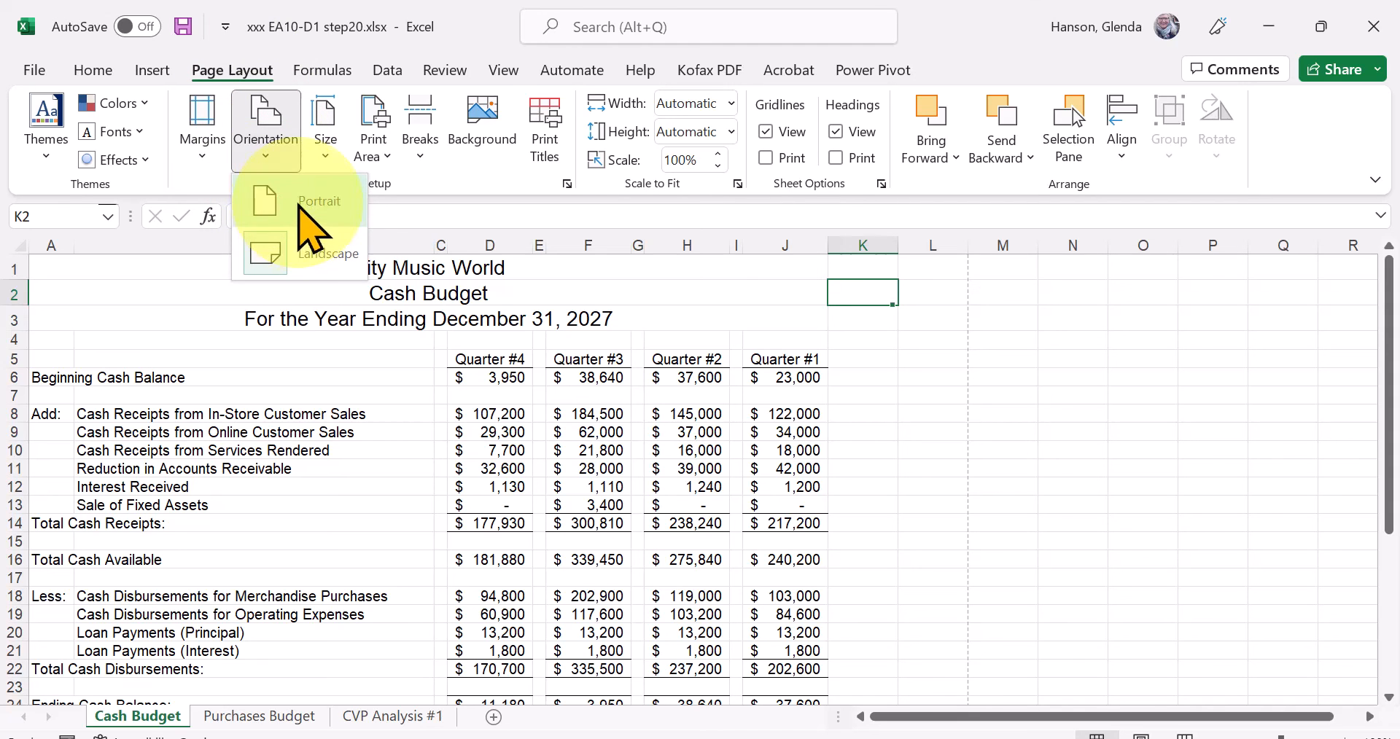
{"action": "left_click", "coordinate": [269, 193]}
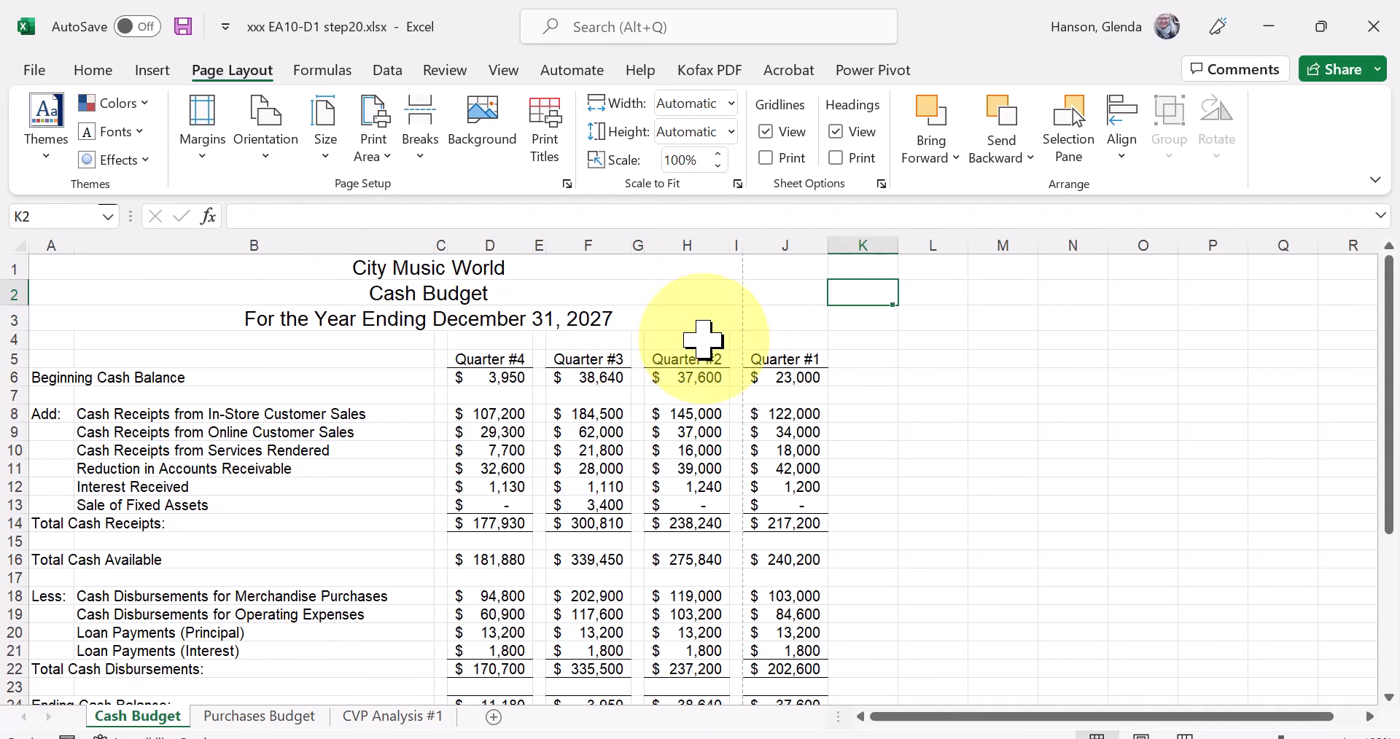
View the Cash Budget sheet in Page Break Preview and return it to Normal view.
{"action": "left_click", "coordinate": [504, 71]}
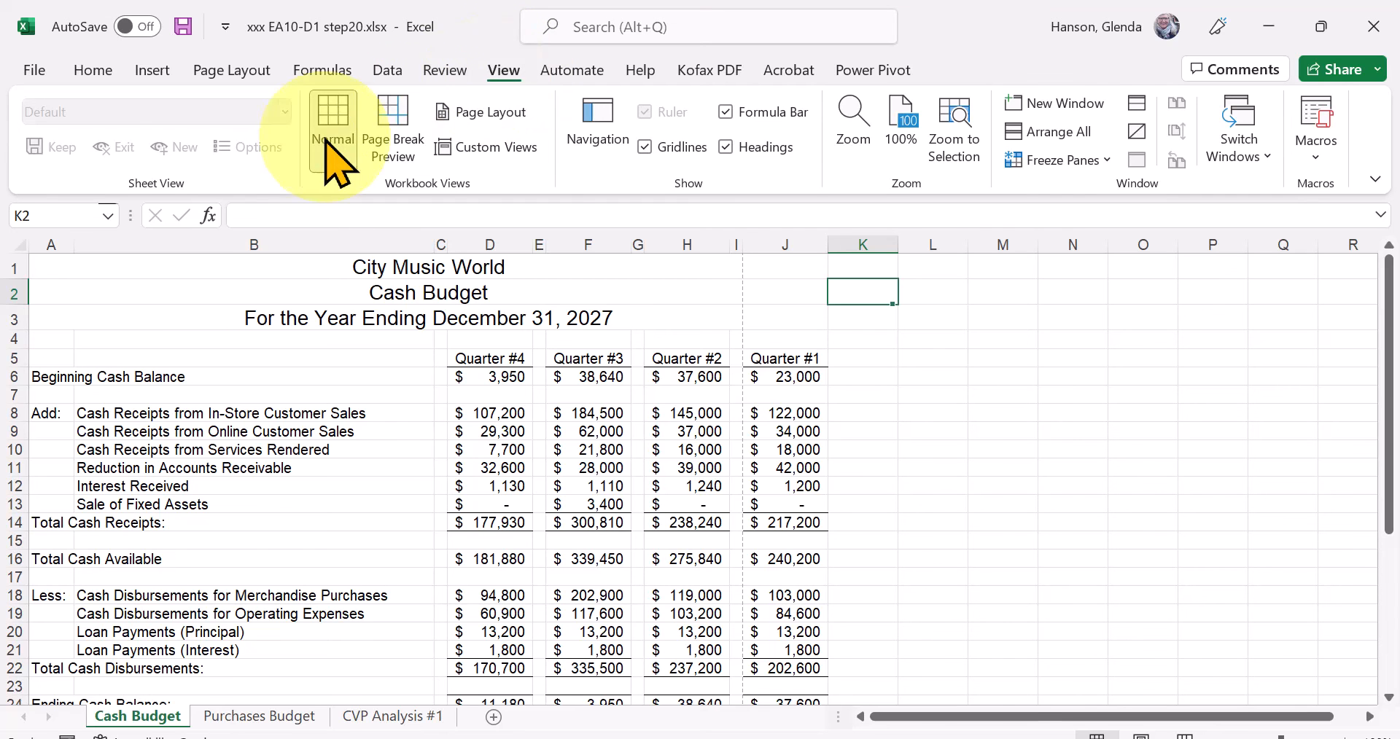
{"action": "left_click", "coordinate": [397, 135]}
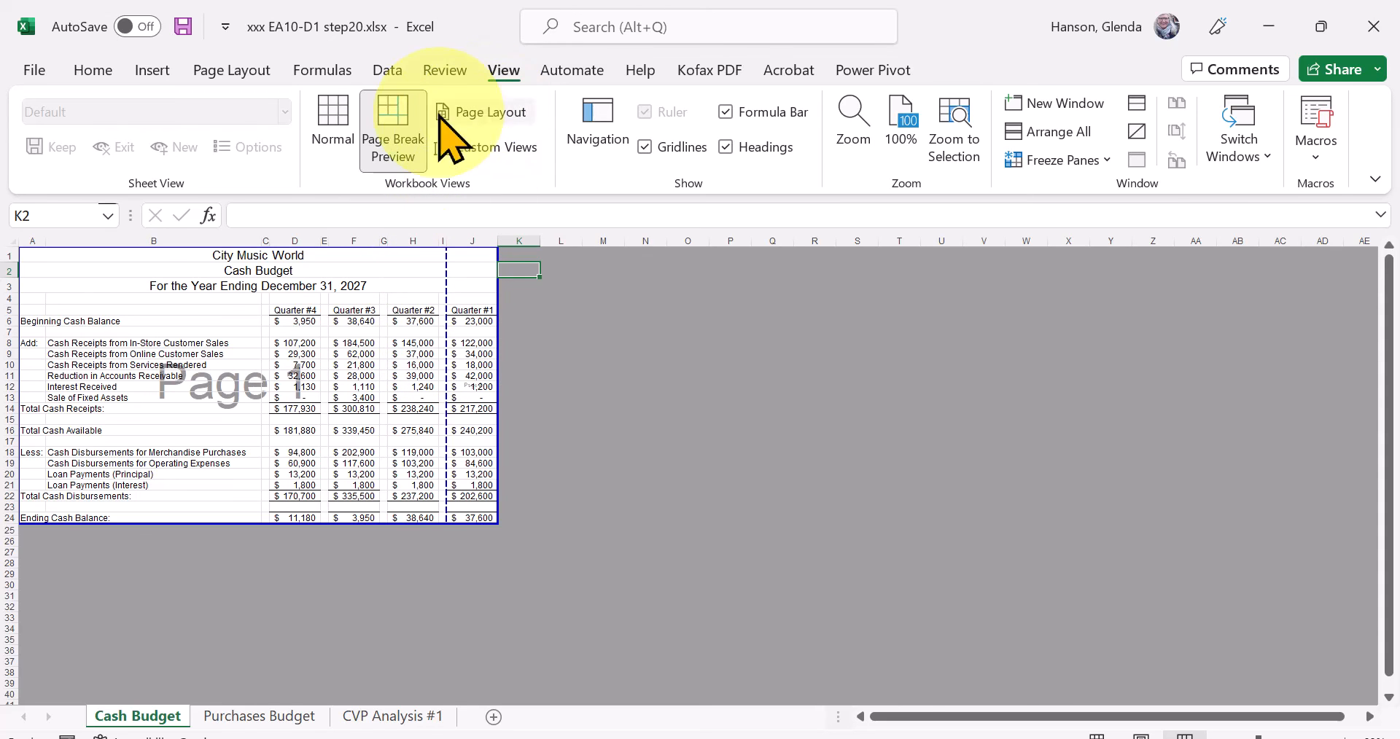
{"action": "left_click", "coordinate": [332, 124]}
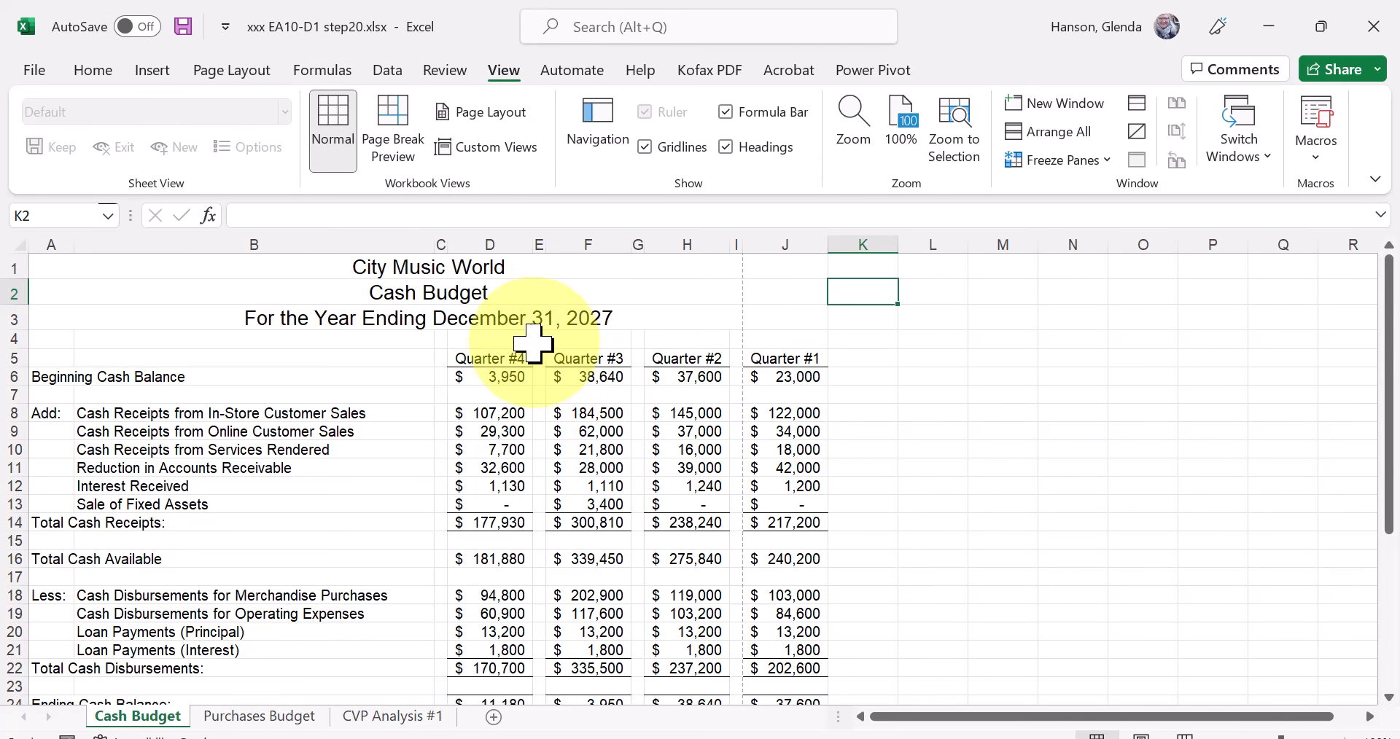
Open the print preview of the Cash Budget sheet and view its second page.
{"action": "left_click", "coordinate": [33, 70]}
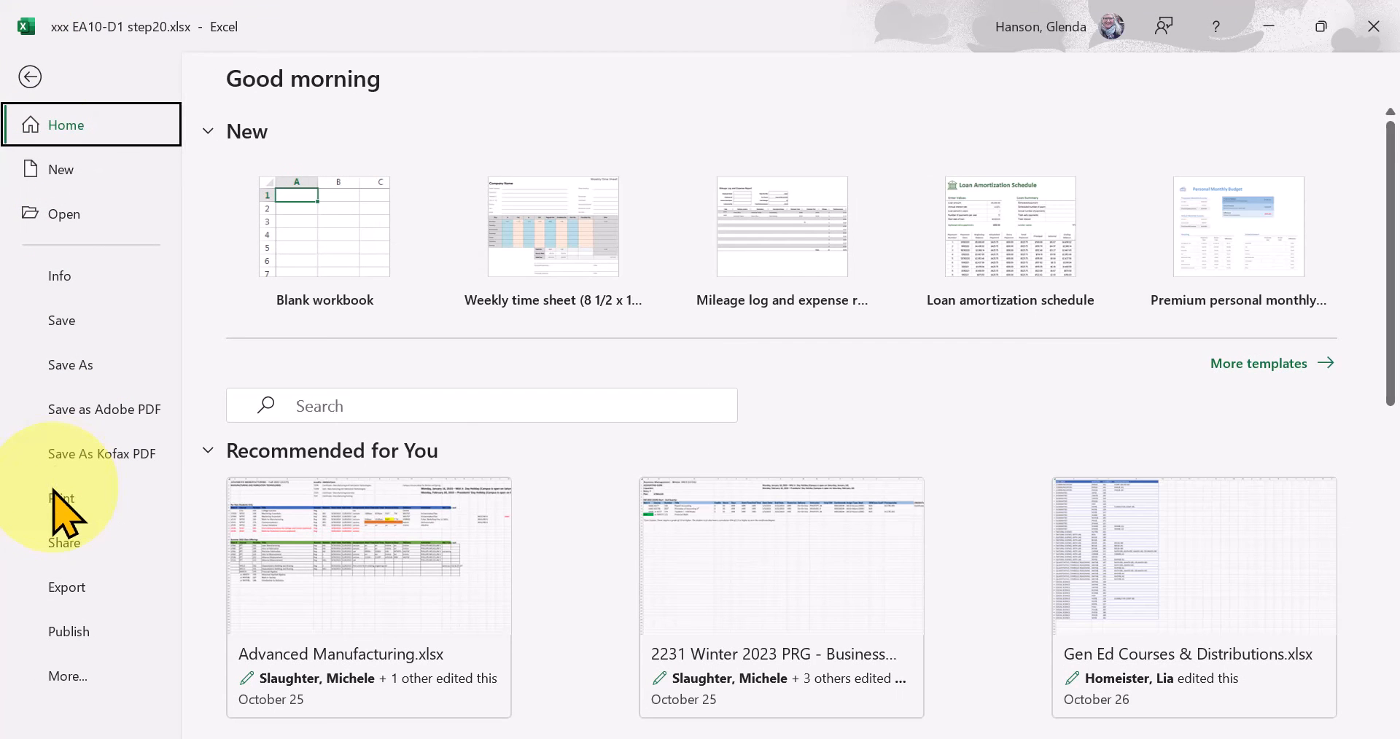
{"action": "left_click", "coordinate": [58, 501]}
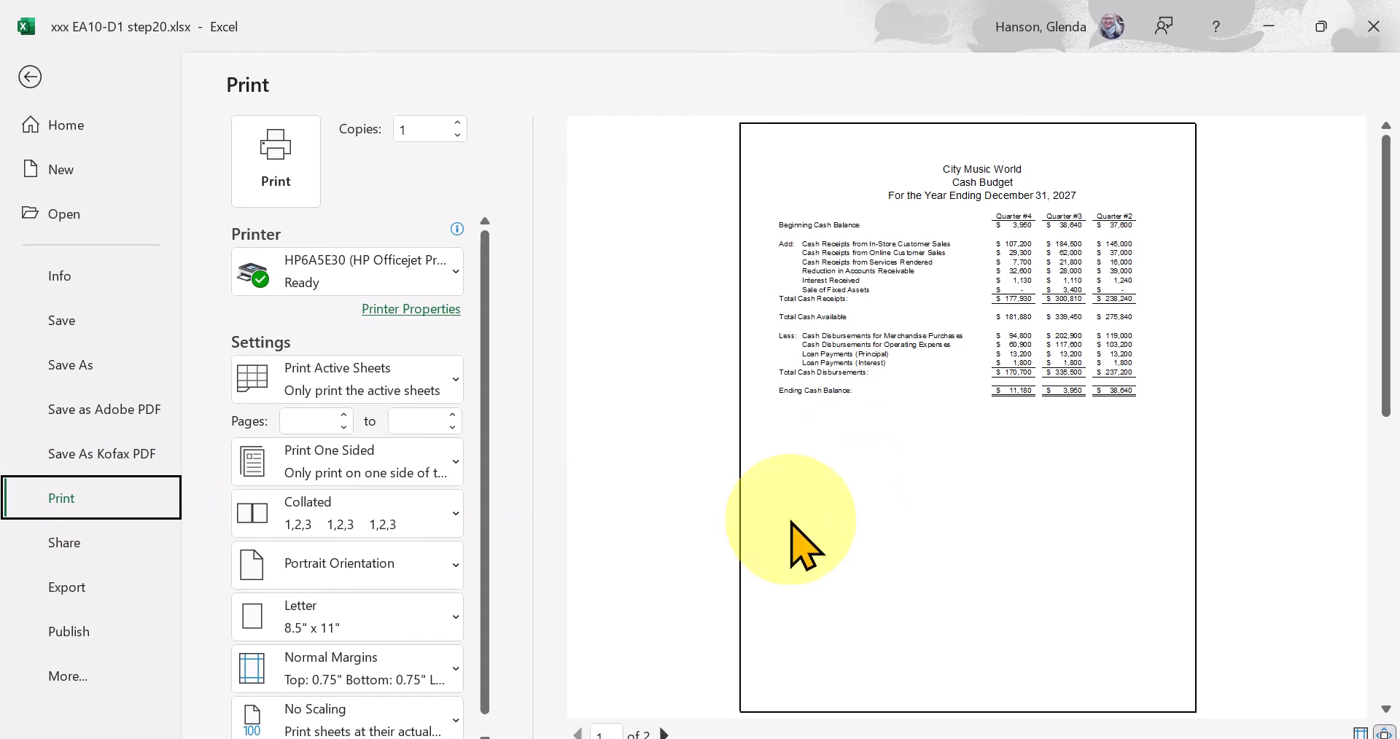
{"action": "left_click", "coordinate": [663, 732]}
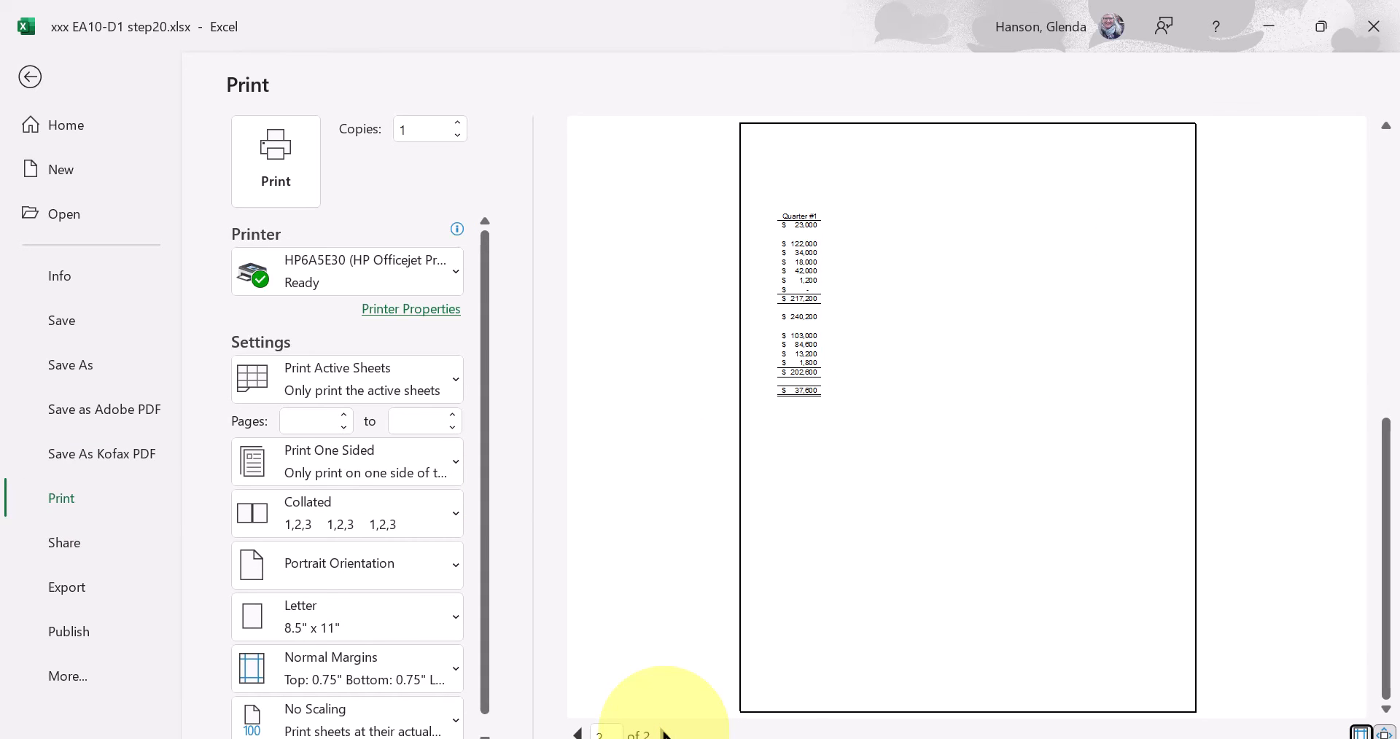
Go back to the first page of the print preview and return to the worksheet.
{"action": "left_click", "coordinate": [577, 732]}
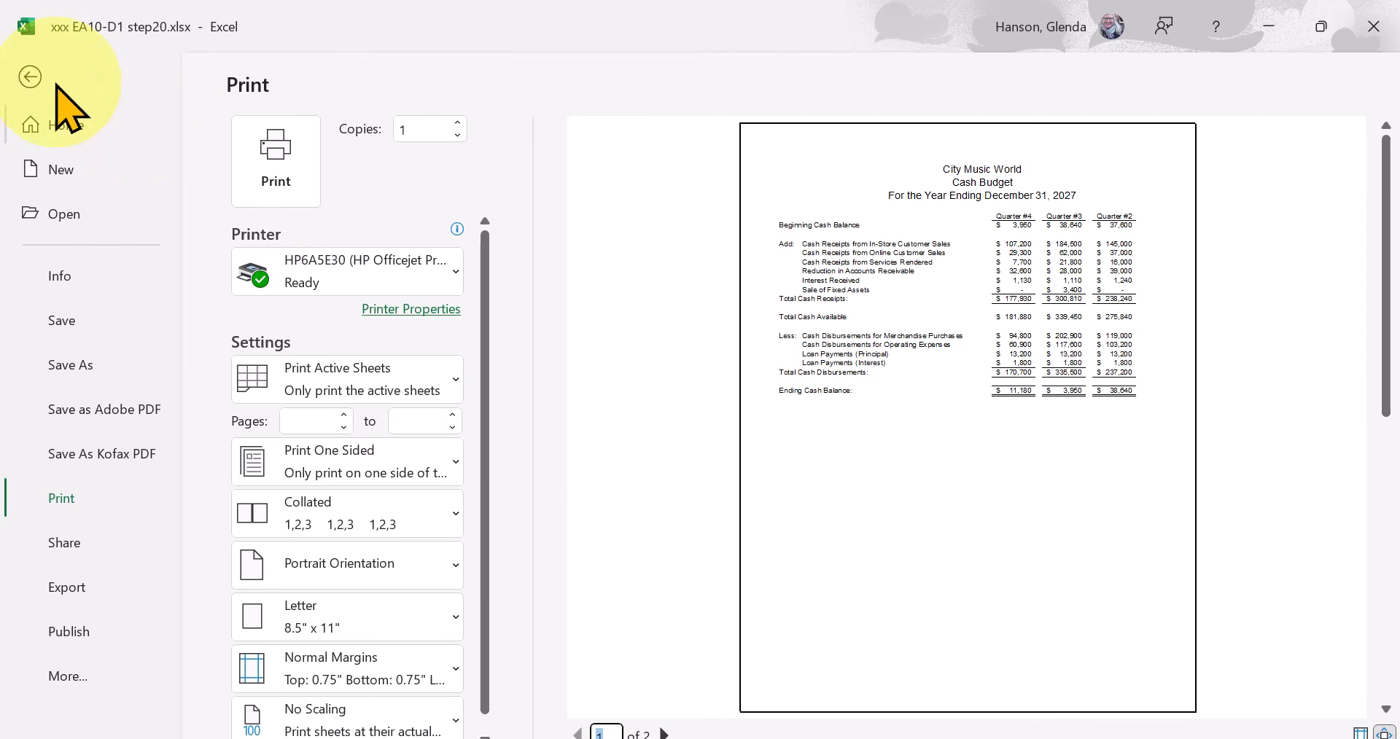
{"action": "left_click", "coordinate": [30, 77]}
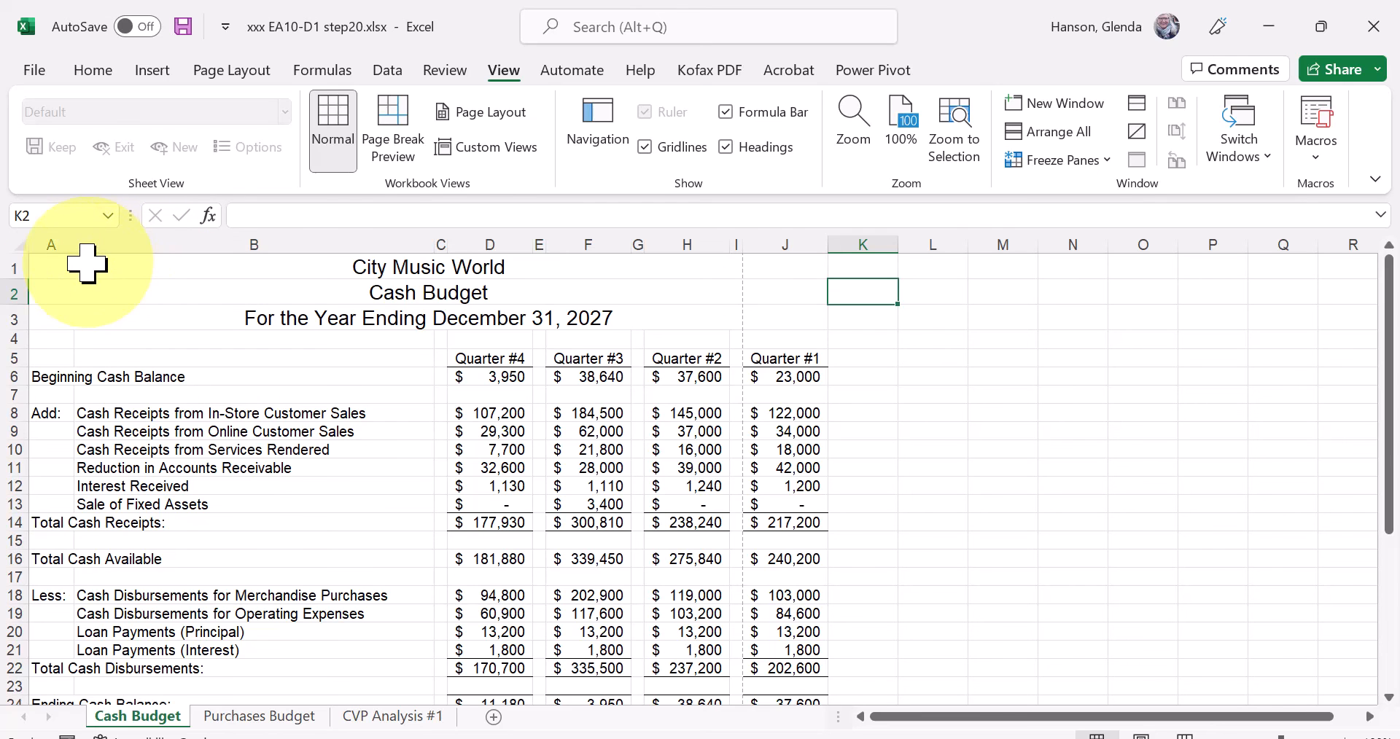
Set the range A1:J16 of the Cash Budget sheet as the print area.
{"action": "left_click", "coordinate": [47, 262]}
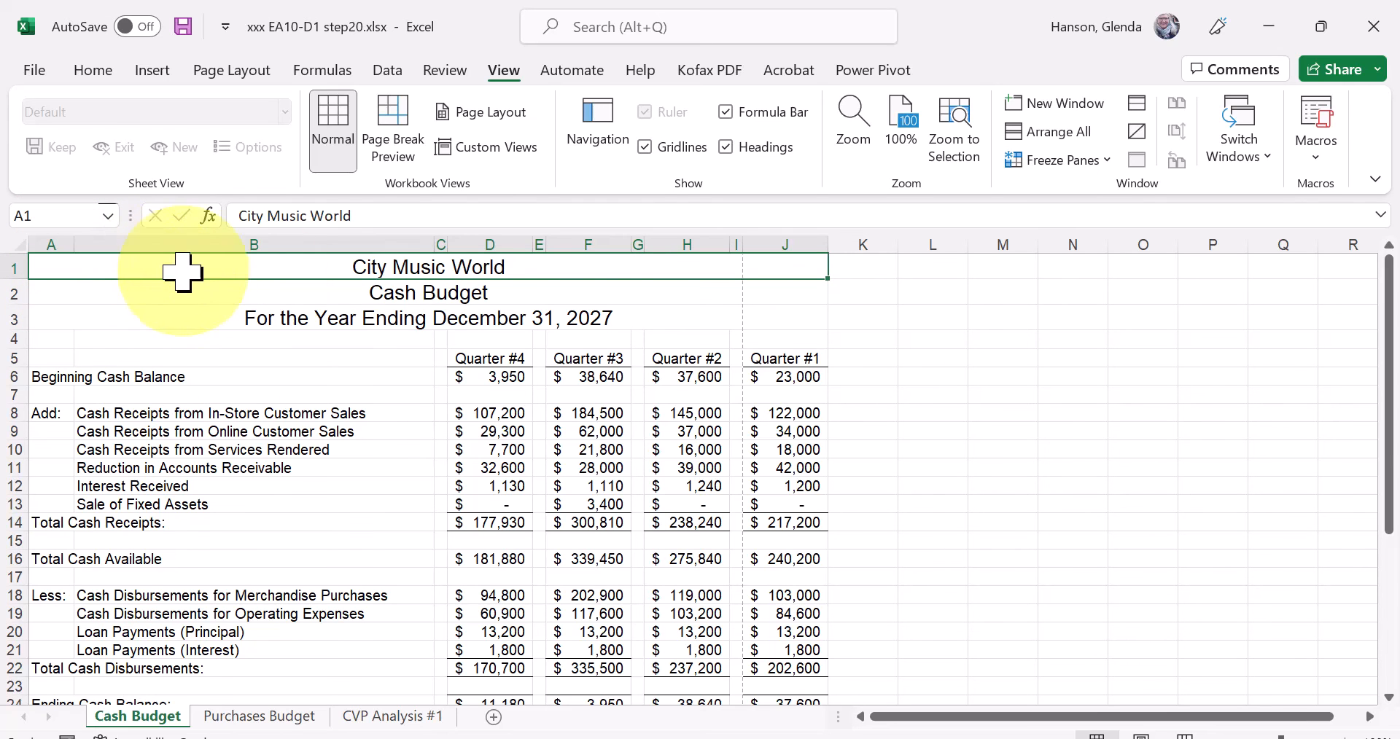
{"action": "mouse_move", "coordinate": [826, 279]}
{"action": "left_mouse_down"}
{"action": "mouse_move", "coordinate": [834, 367]}
{"action": "mouse_move", "coordinate": [843, 278]}
{"action": "left_mouse_up"}
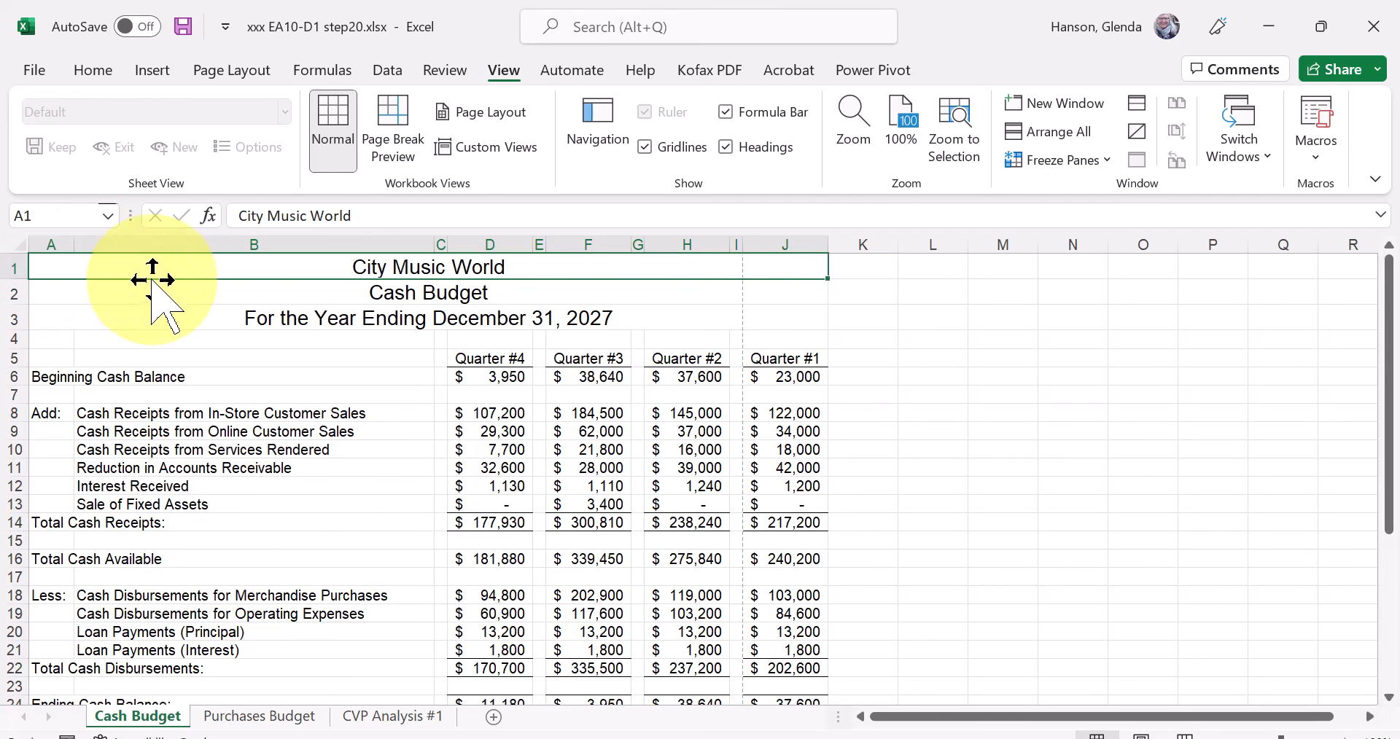
{"action": "key", "text": "shift+Down"}
{"action": "key", "text": "shift+Down"}
{"action": "key", "text": "shift+Down"}
{"action": "key", "text": "shift+Down"}
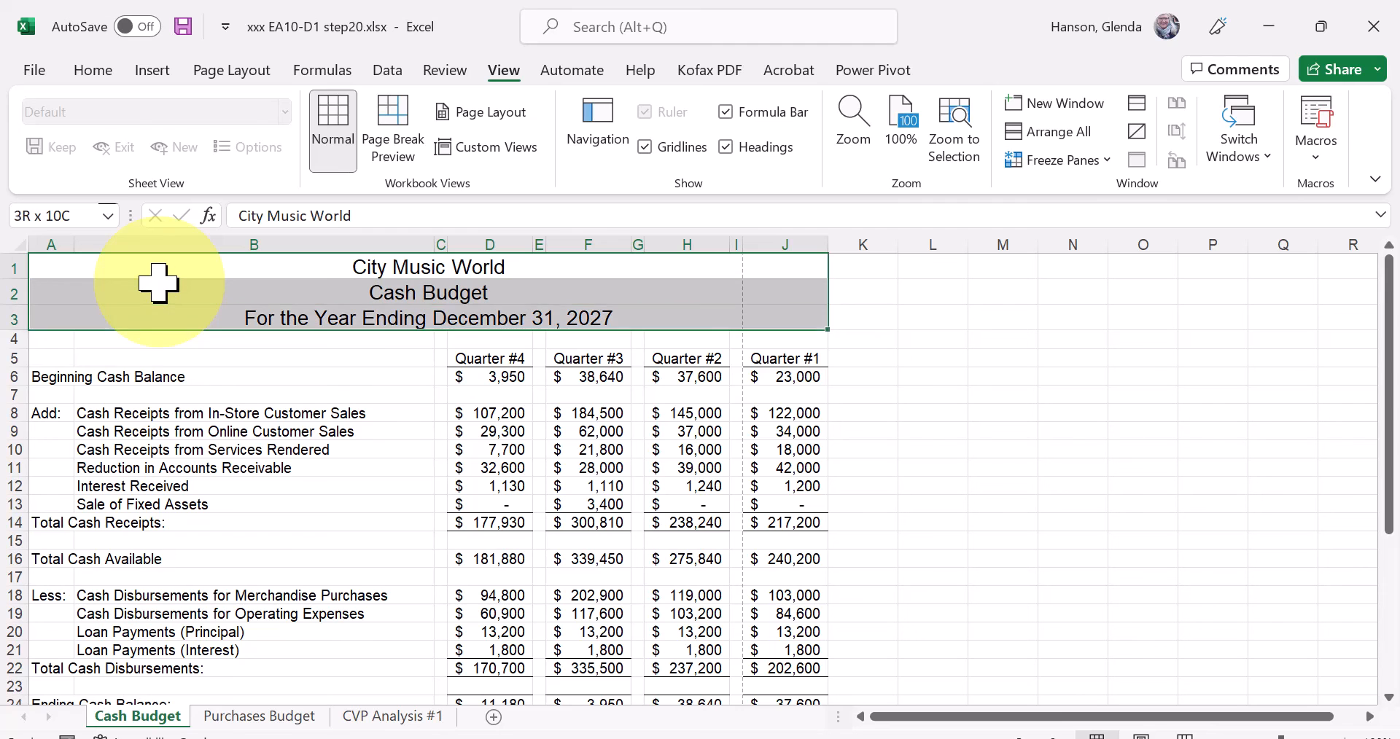
{"action": "key", "text": "shift+Down"}
{"action": "key", "text": "shift+Down"}
{"action": "key", "text": "shift+Down"}
{"action": "key", "text": "shift+Down"}
{"action": "key", "text": "shift+Down"}
{"action": "key", "text": "shift+Down"}
{"action": "key", "text": "shift+Down"}
{"action": "key", "text": "shift+Down"}
{"action": "key", "text": "shift+Down"}
{"action": "key", "text": "shift+Down"}
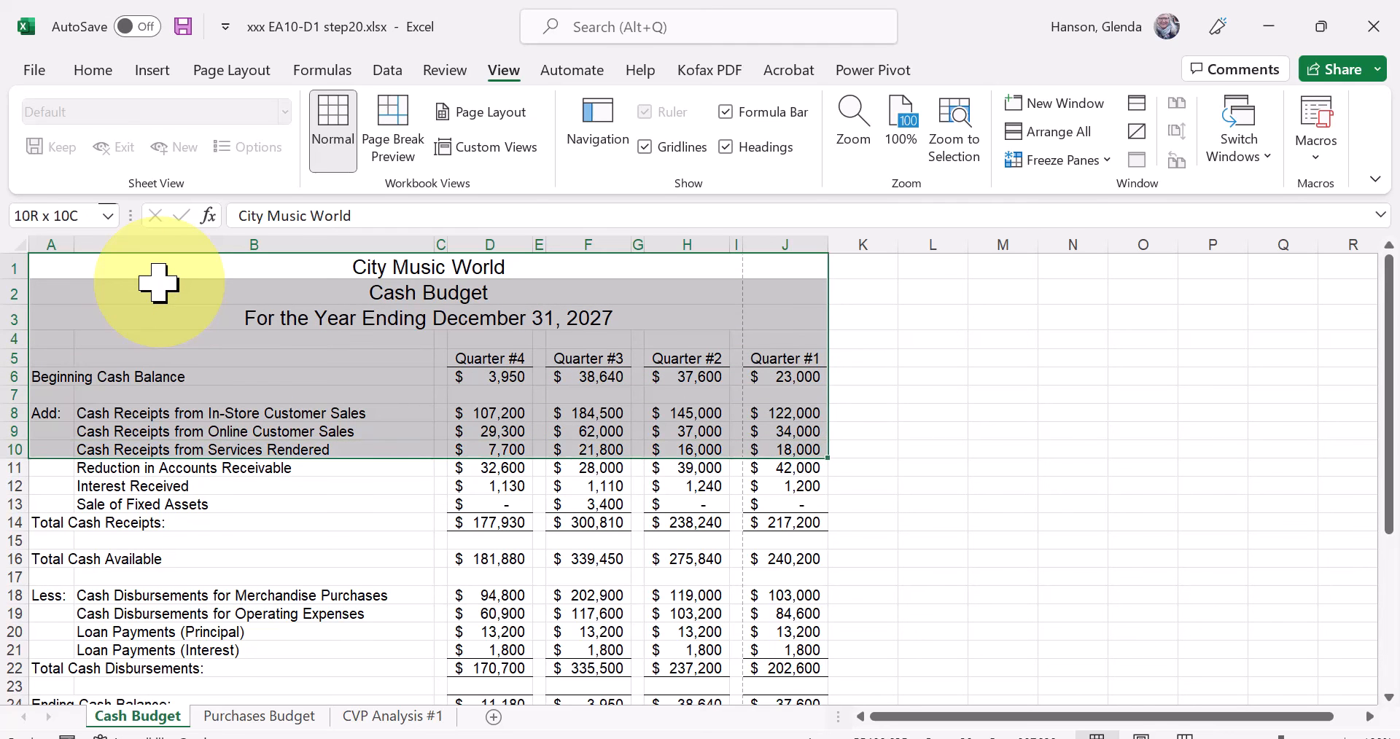
{"action": "key", "text": "shift+Down"}
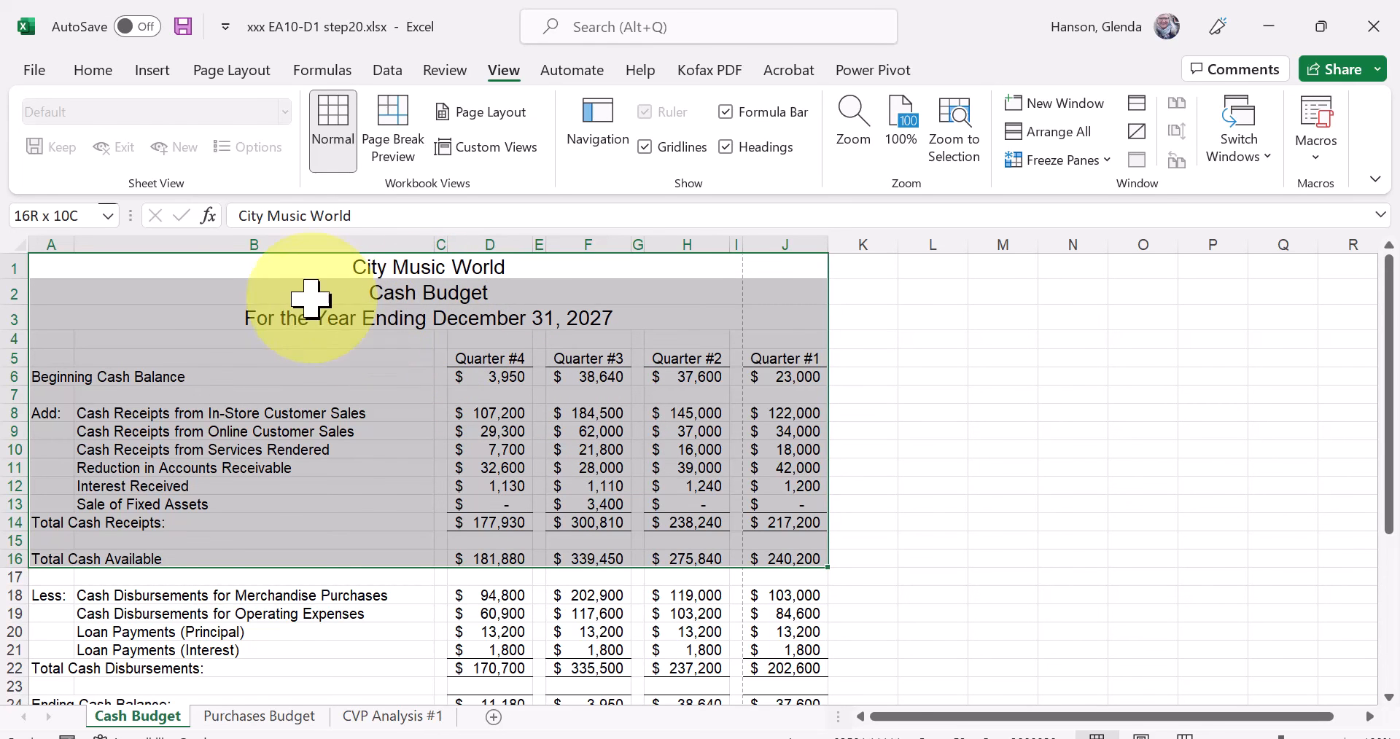
{"action": "left_click", "coordinate": [228, 71]}
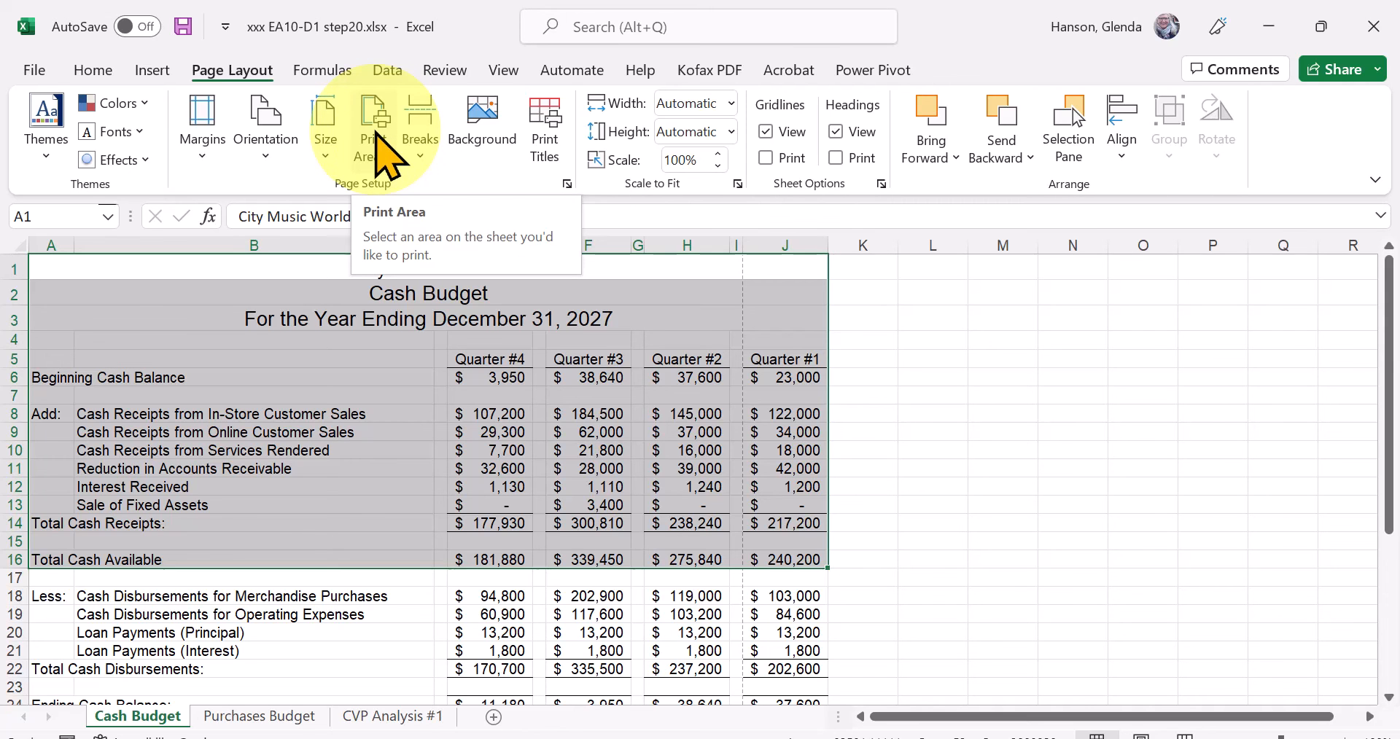
{"action": "left_click", "coordinate": [376, 132]}
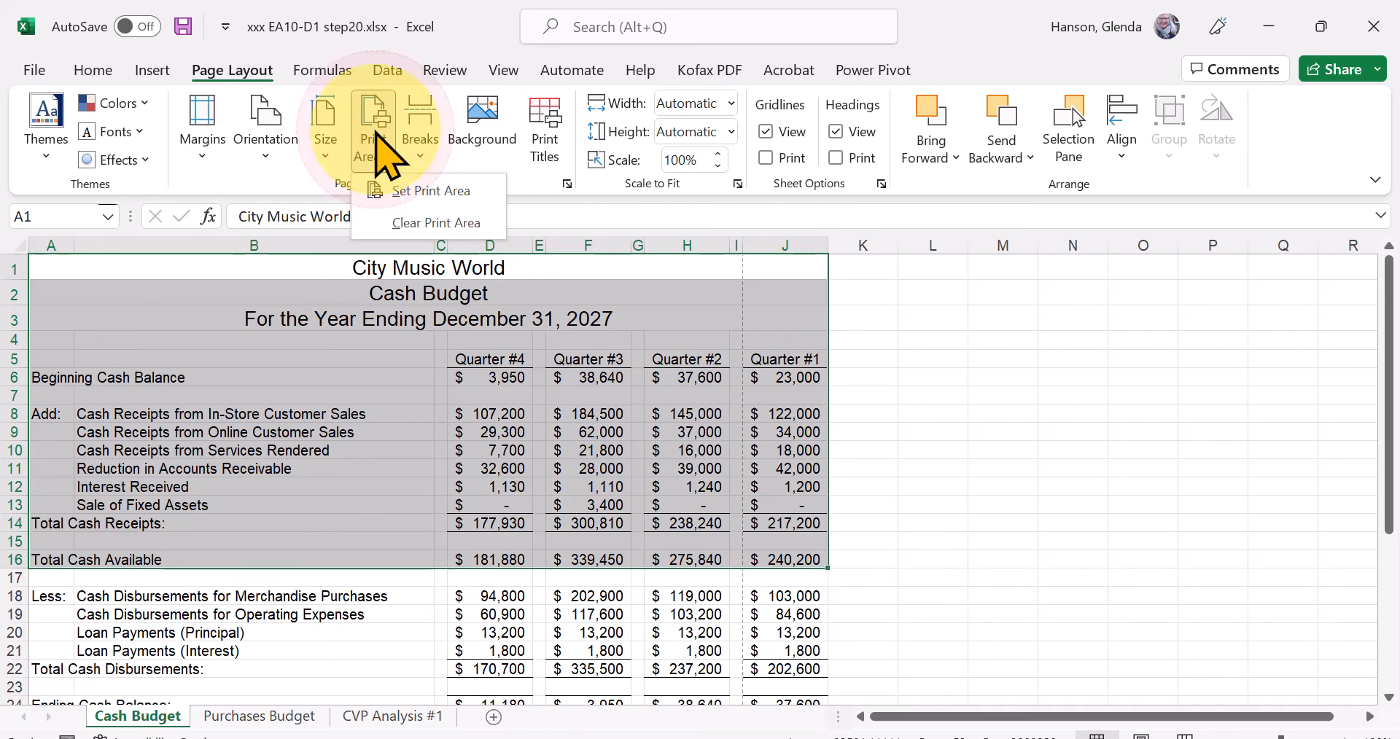
{"action": "left_click", "coordinate": [408, 211]}
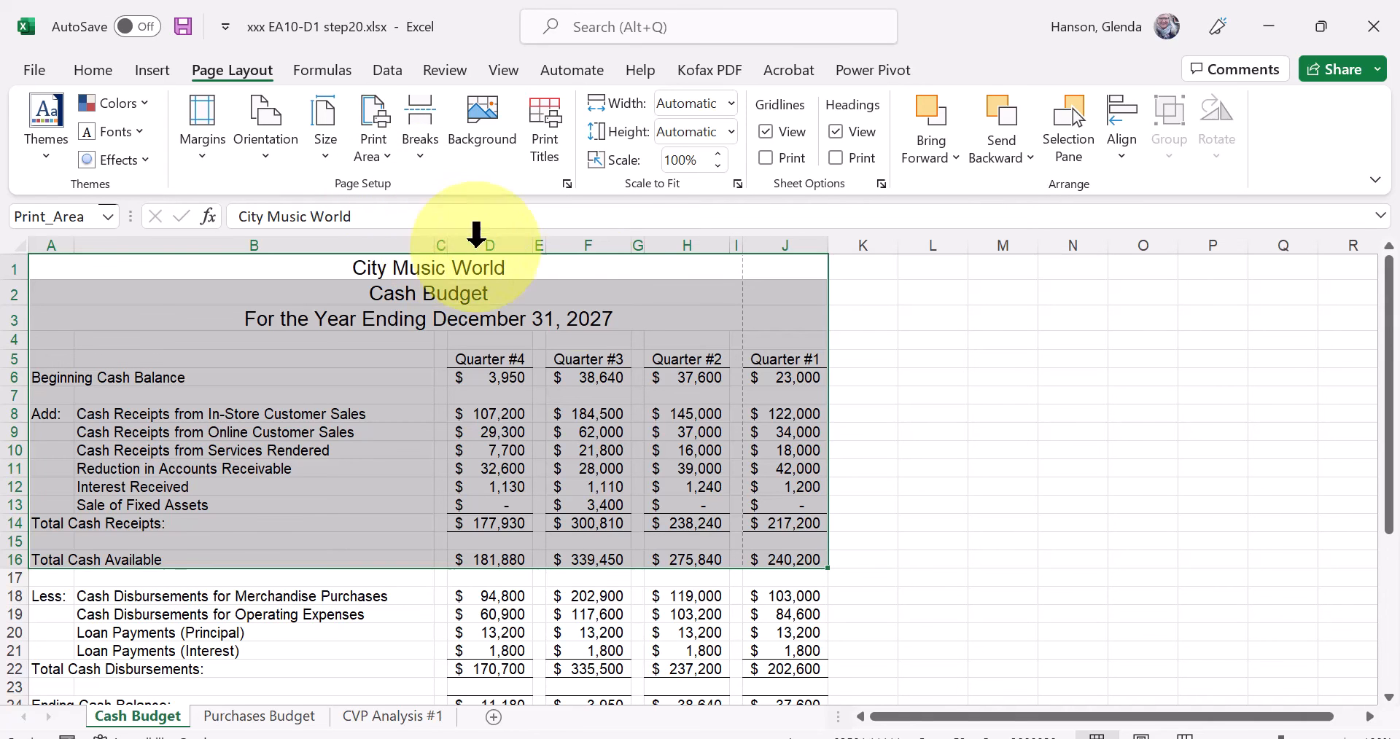
Open the print preview for the new print area and look at both of its pages.
{"action": "left_click_drag", "start_coordinate": [1390, 519], "coordinate": [1377, 565]}
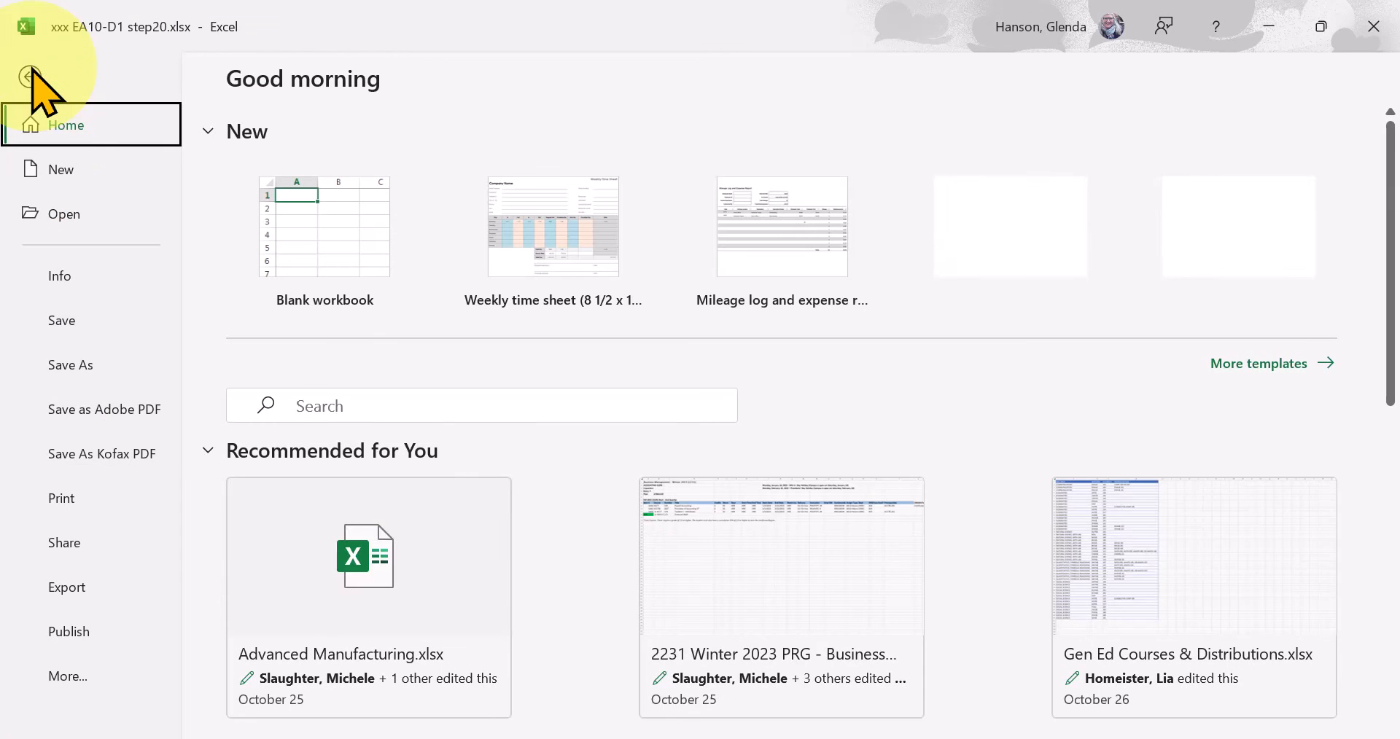
{"action": "left_click", "coordinate": [56, 500]}
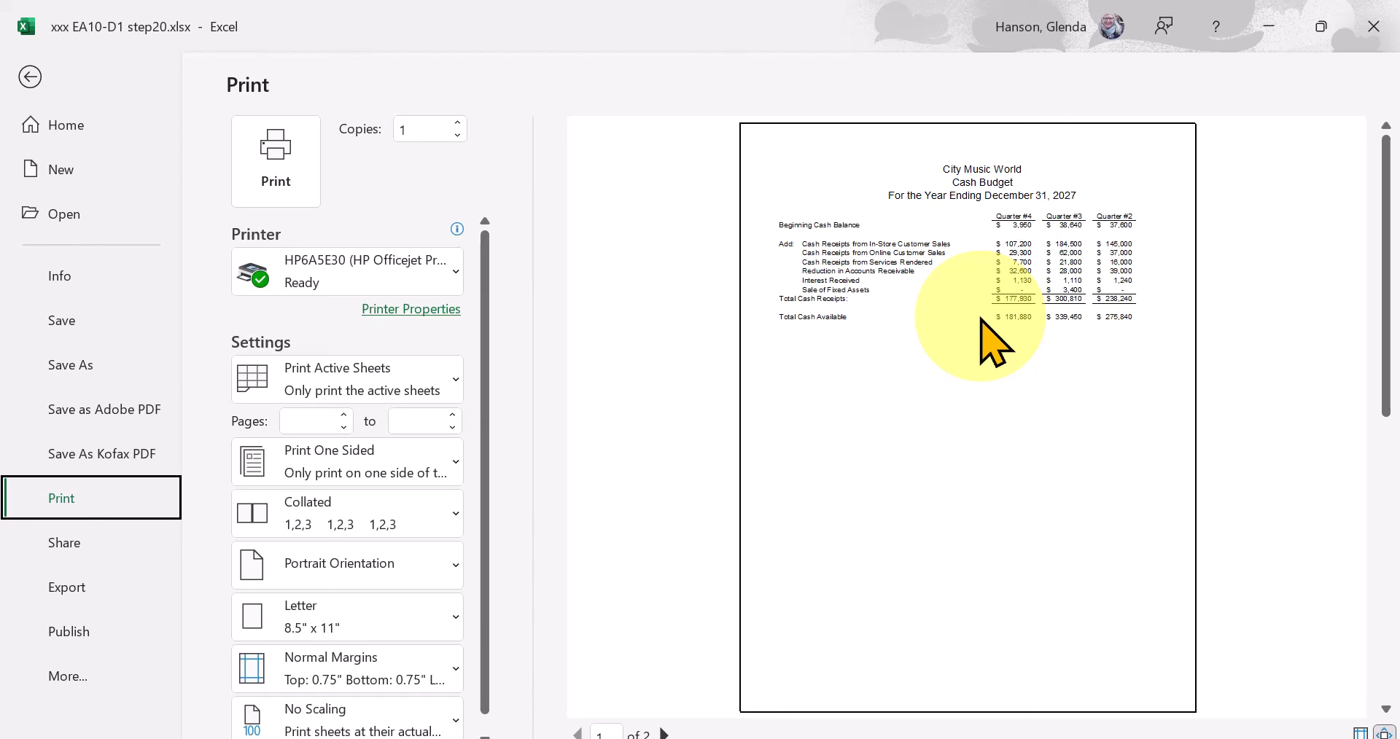
{"action": "left_click", "coordinate": [663, 734]}
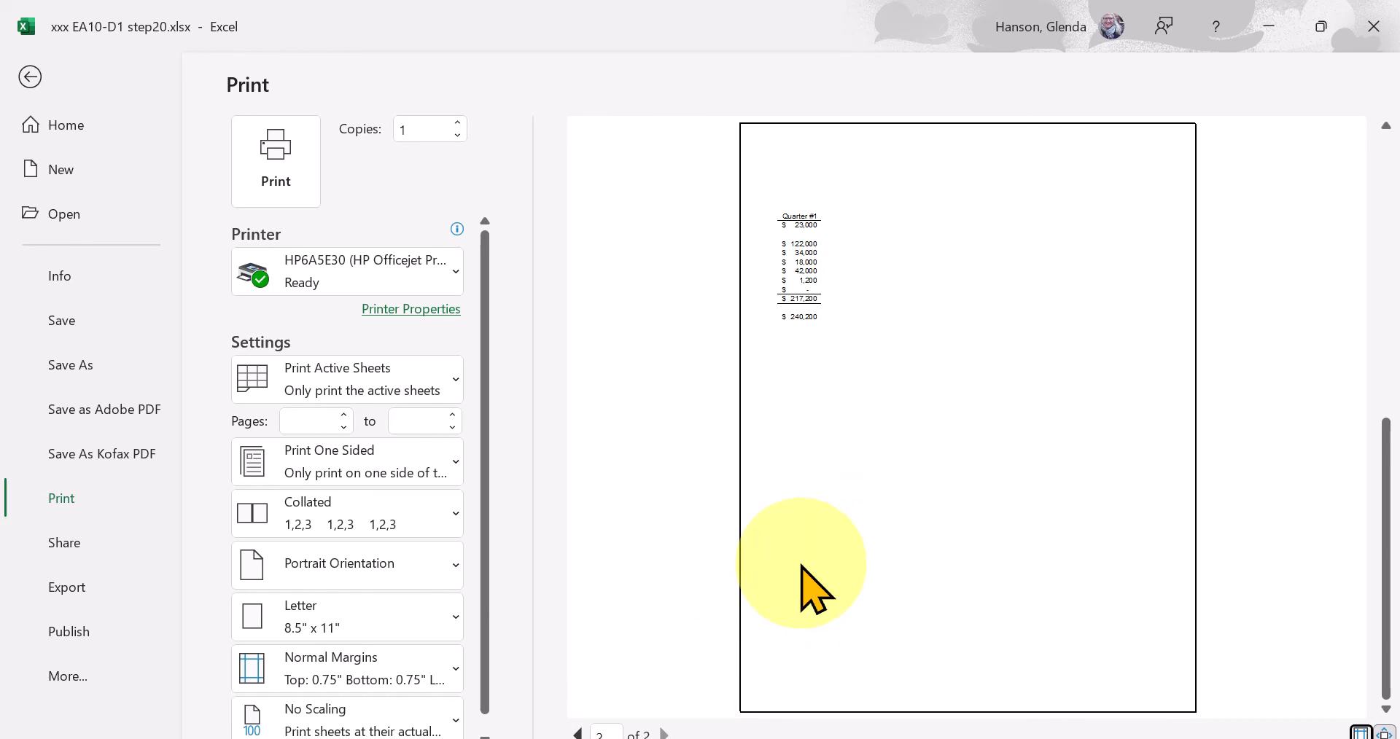
{"action": "left_click", "coordinate": [576, 731]}
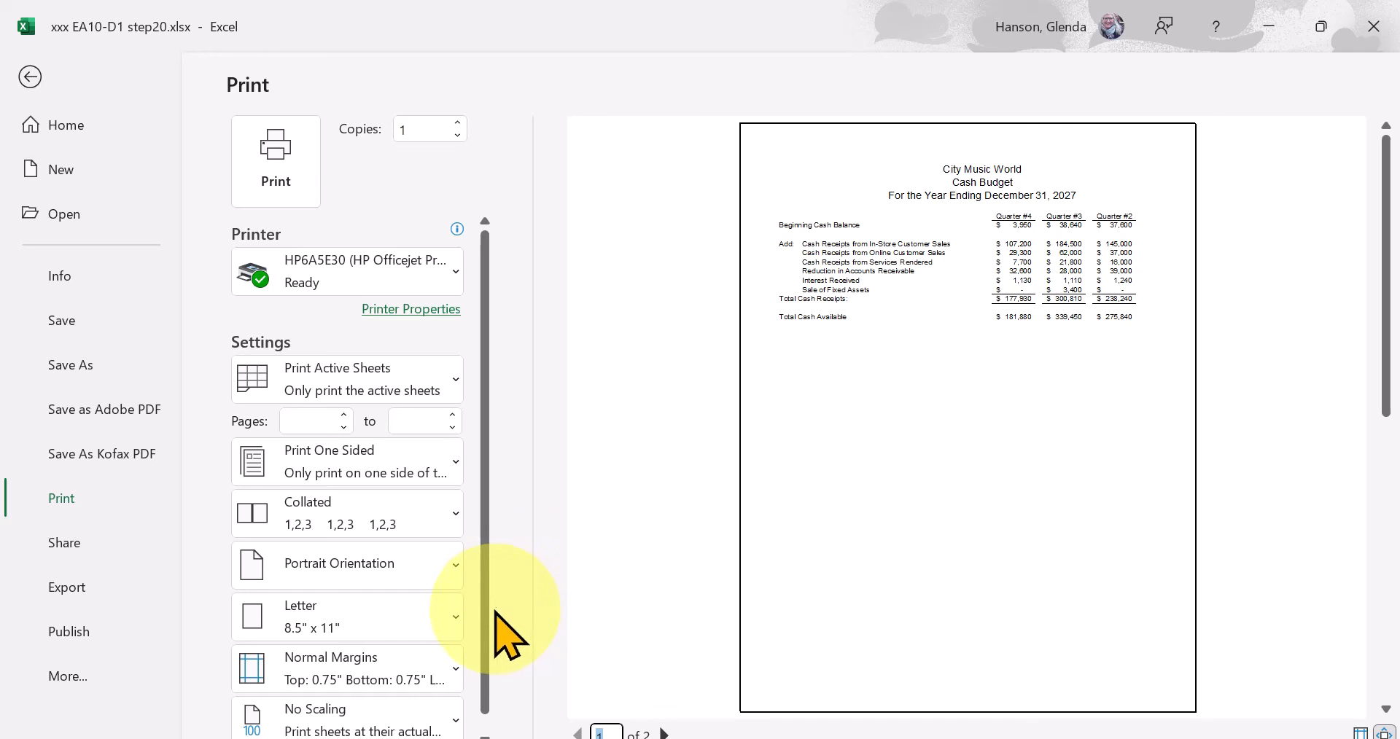
Try the Fit All Columns on One Page scaling, set it to Fit Sheet on One Page, and return to the worksheet.
{"action": "left_click_drag", "start_coordinate": [482, 619], "coordinate": [483, 638]}
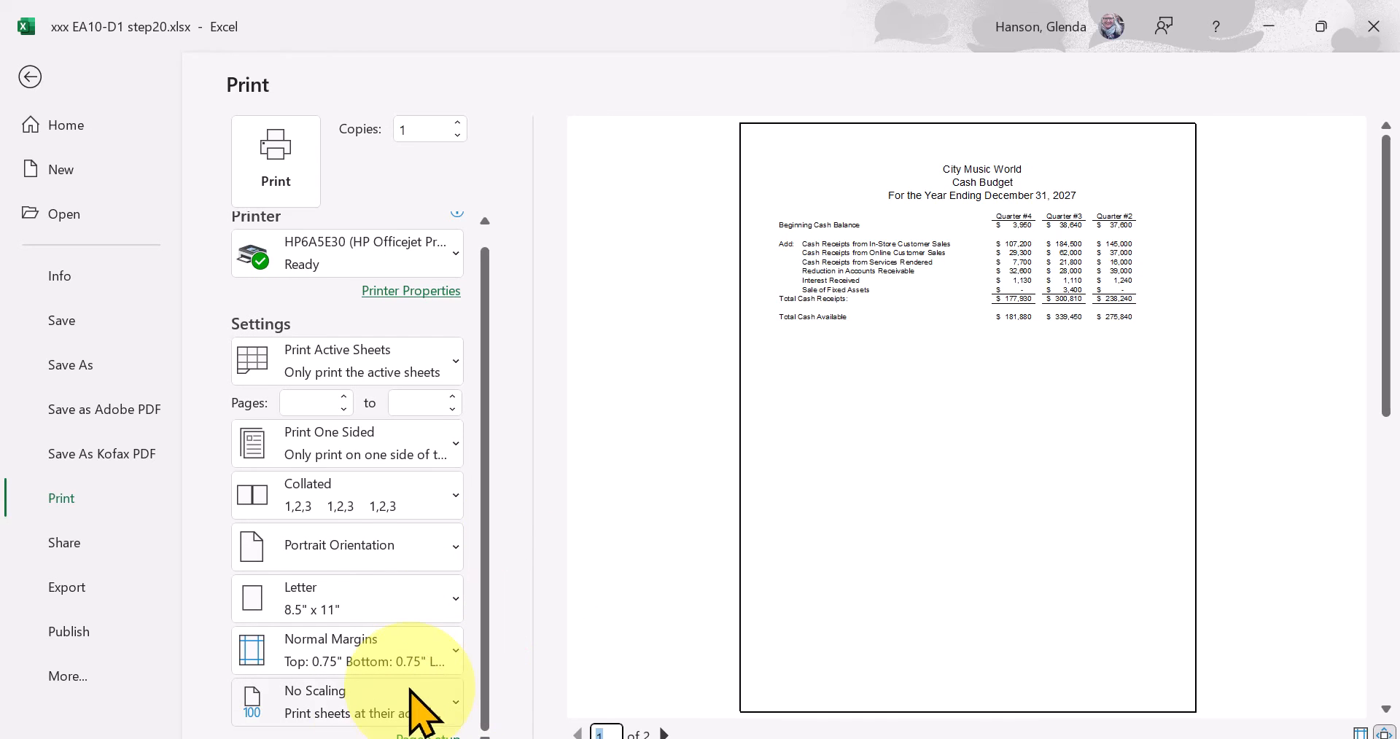
{"action": "left_click", "coordinate": [314, 702]}
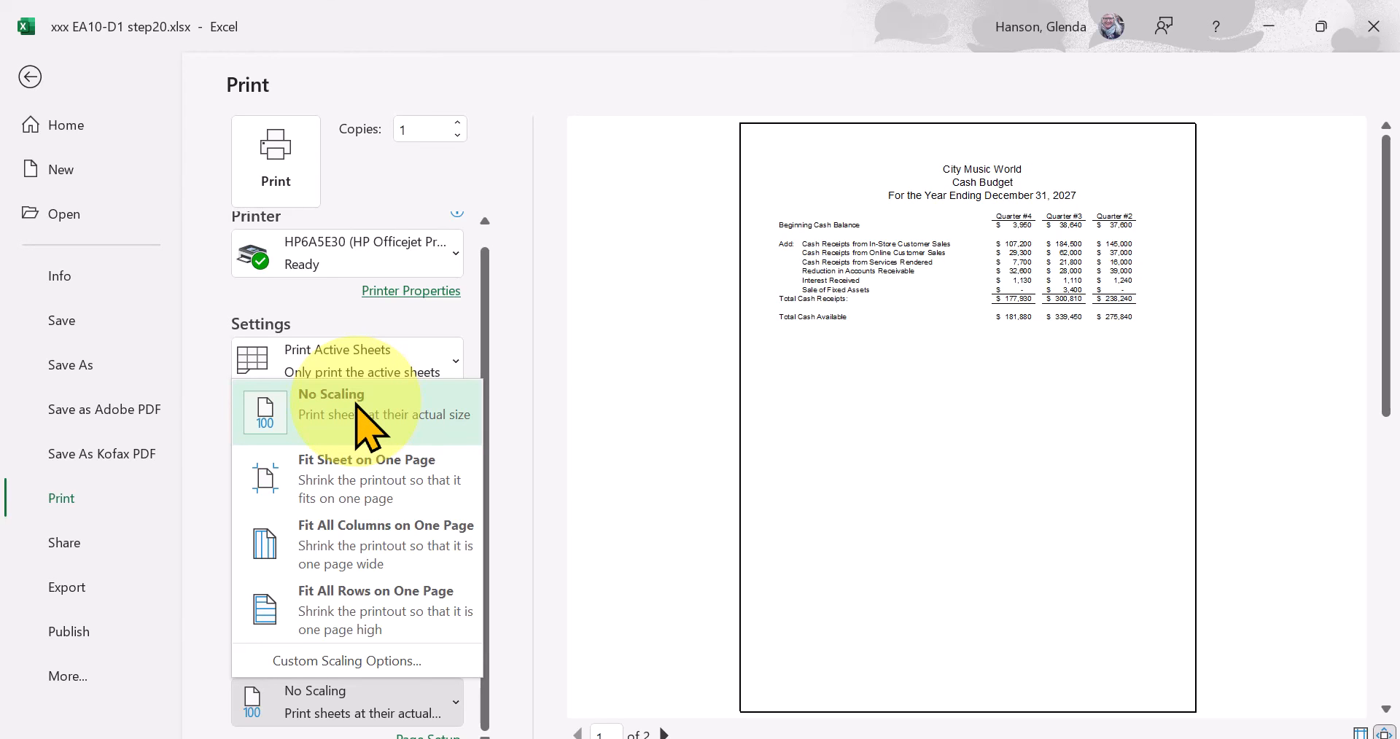
{"action": "left_click", "coordinate": [373, 545]}
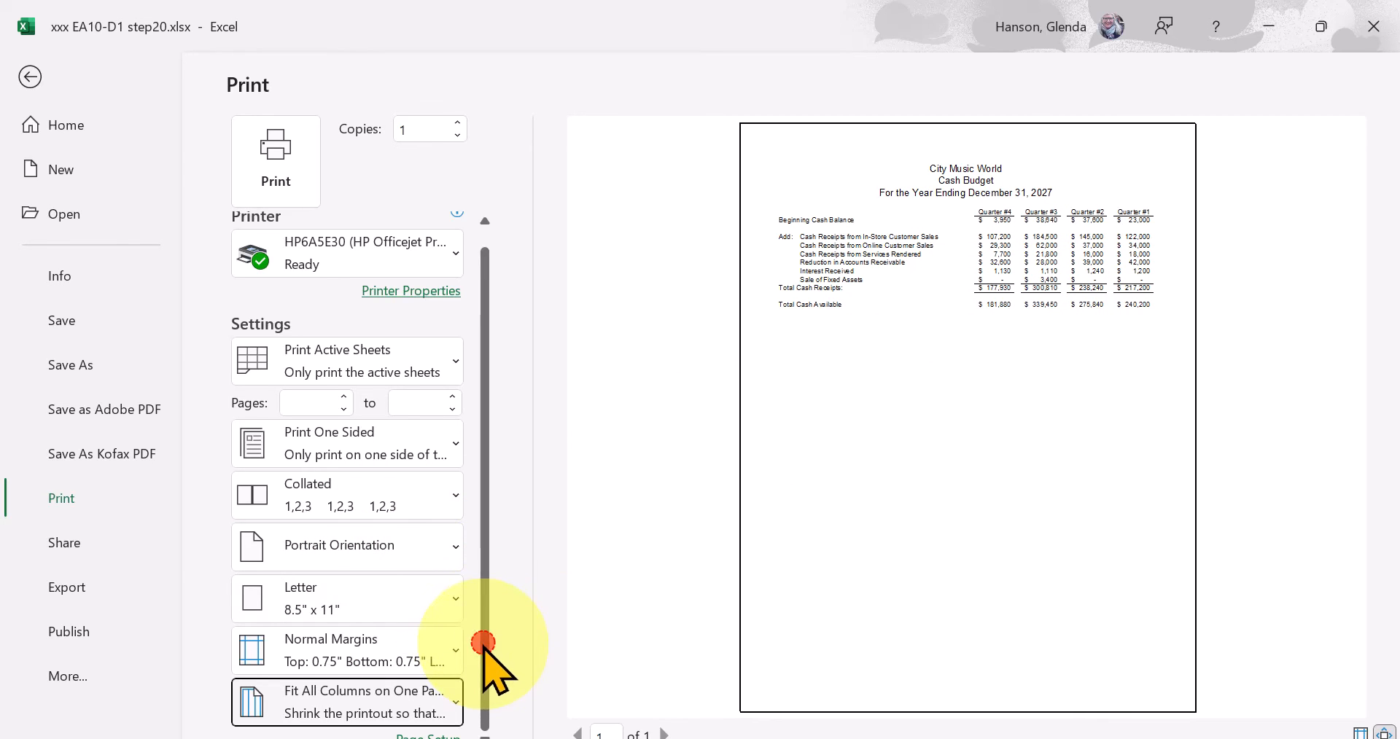
{"action": "left_click", "coordinate": [372, 695]}
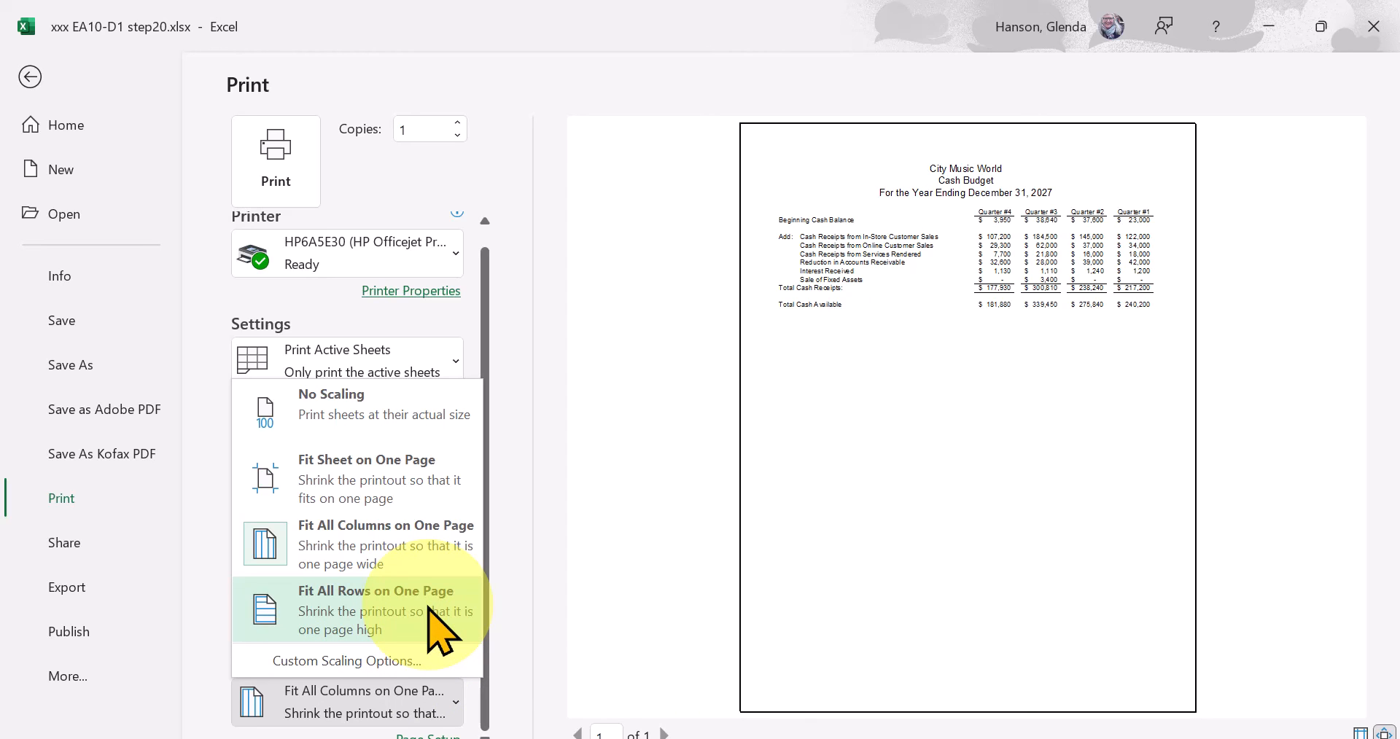
{"action": "left_click", "coordinate": [379, 470]}
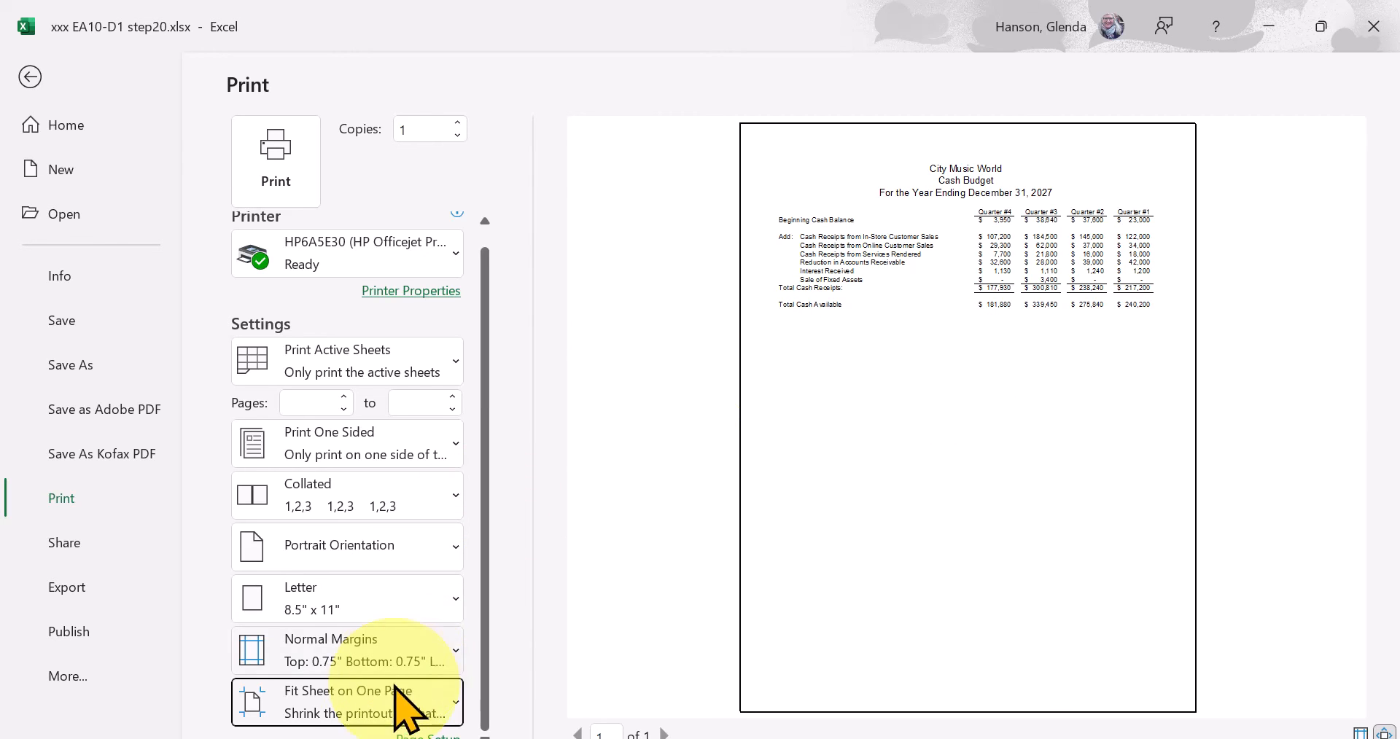
{"action": "left_click", "coordinate": [365, 702]}
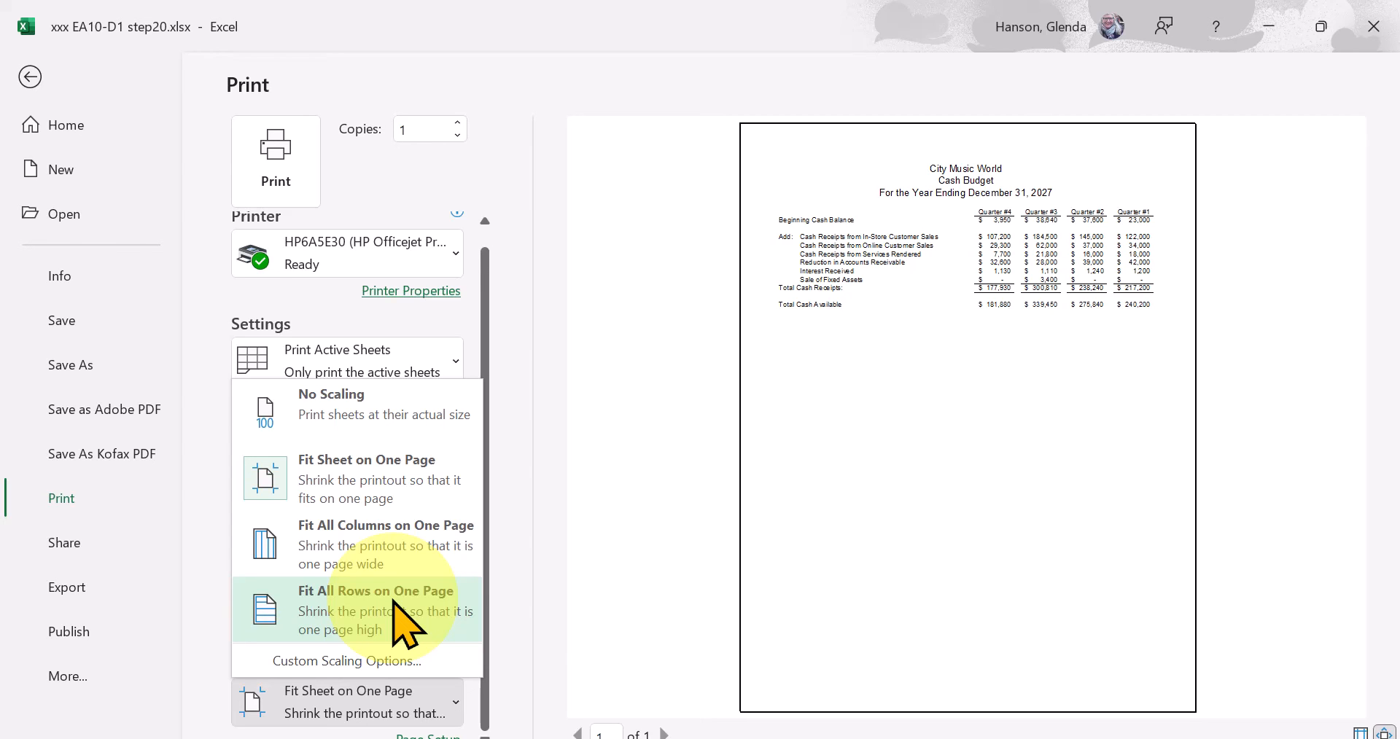
{"action": "left_click", "coordinate": [30, 76]}
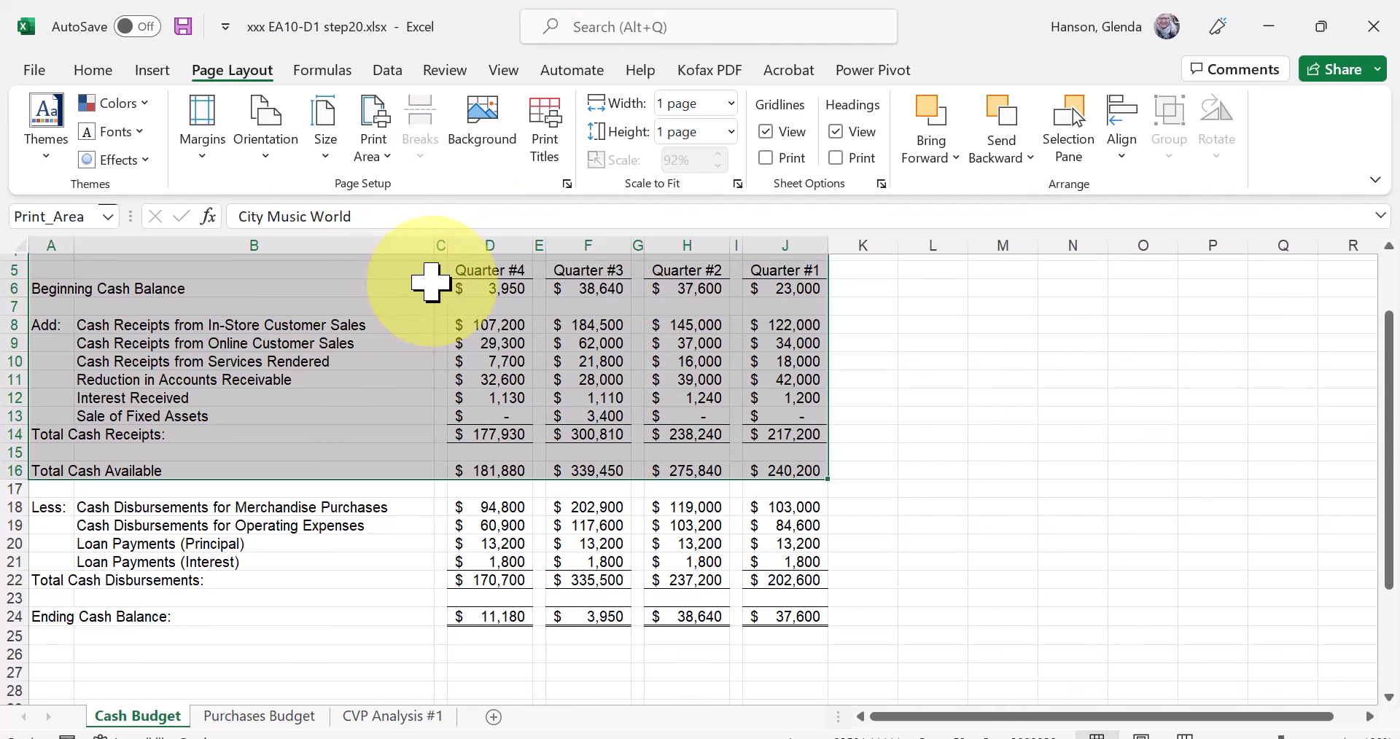
In Page Break Preview, exclude the Quarter #1 column from the print area, end the area at row 15, and include Quarter #1 again.
{"action": "left_click", "coordinate": [478, 257]}
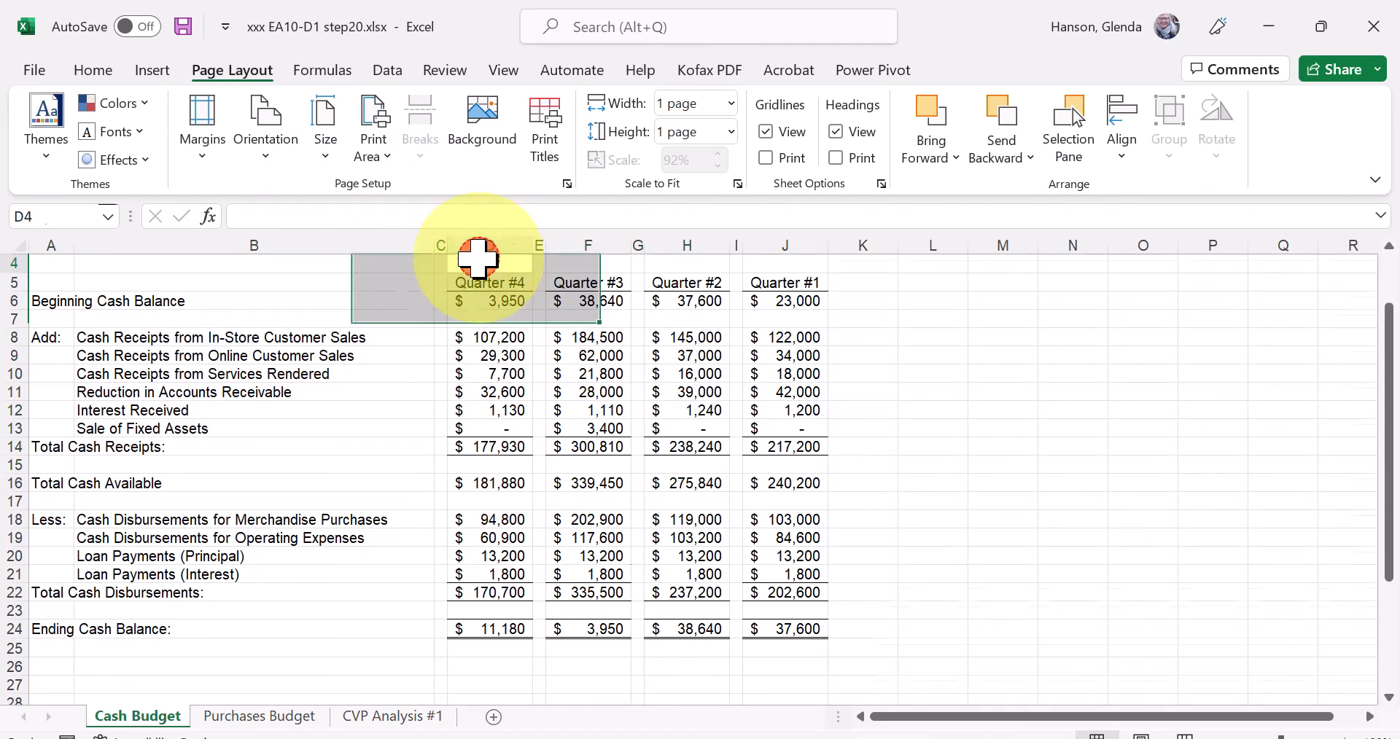
{"action": "left_click", "coordinate": [307, 325]}
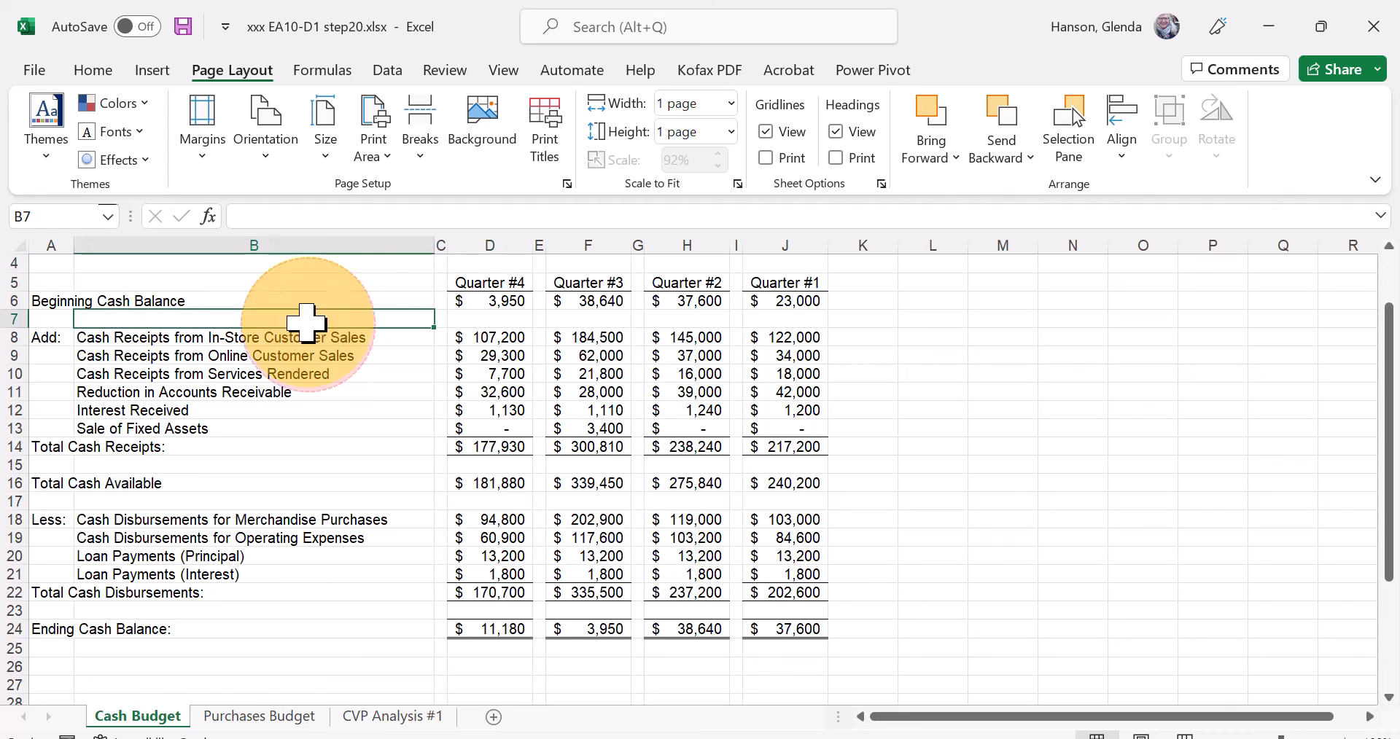
{"action": "left_click", "coordinate": [503, 70]}
{"action": "left_click", "coordinate": [400, 145]}
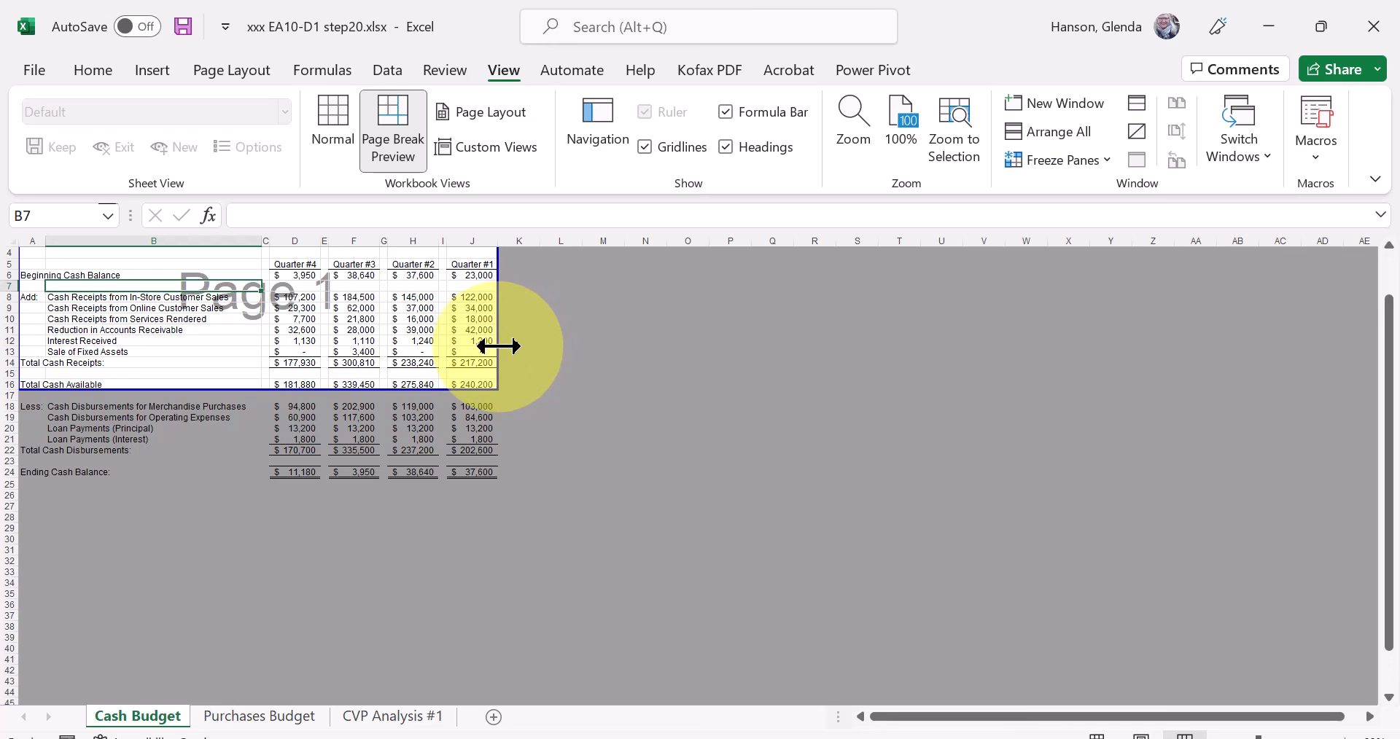
{"action": "left_click_drag", "start_coordinate": [498, 347], "coordinate": [446, 344]}
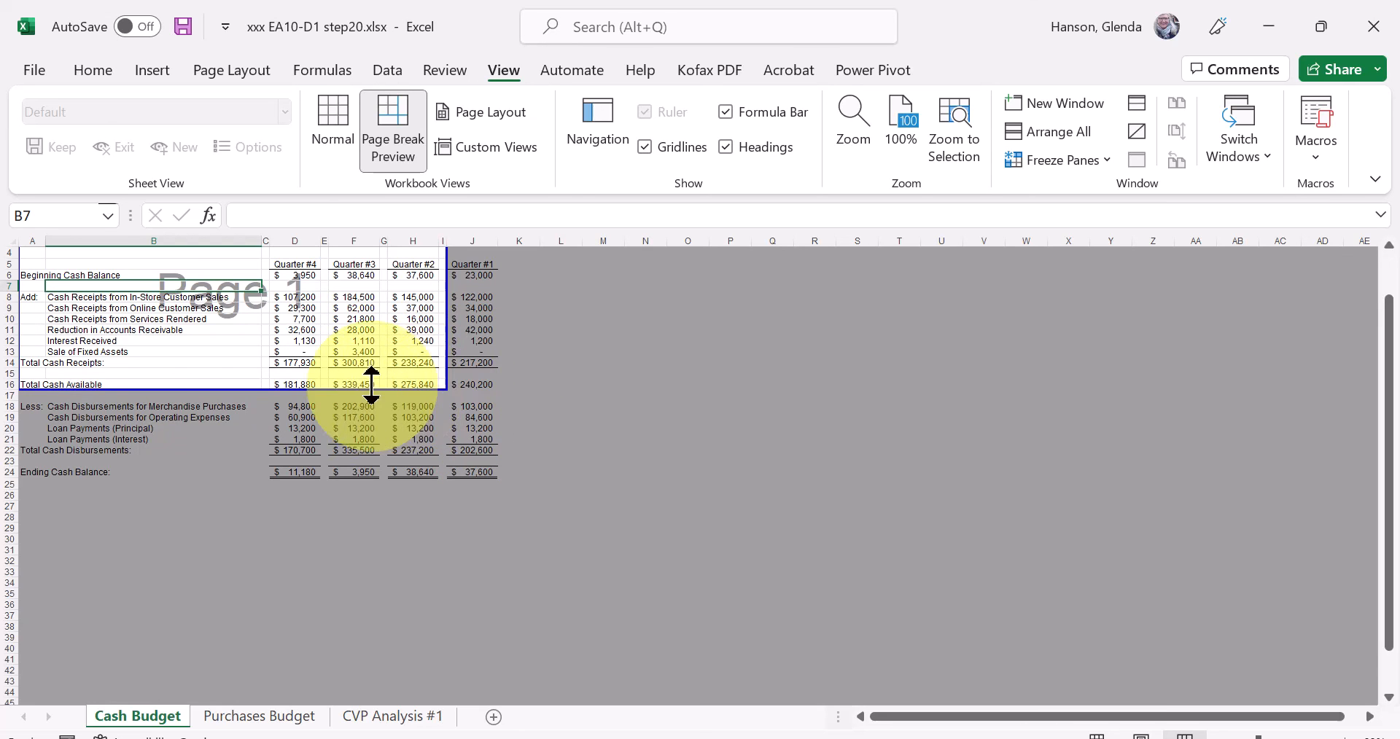
{"action": "mouse_move", "coordinate": [362, 393]}
{"action": "left_mouse_down"}
{"action": "mouse_move", "coordinate": [372, 365]}
{"action": "mouse_move", "coordinate": [379, 378]}
{"action": "left_mouse_up"}
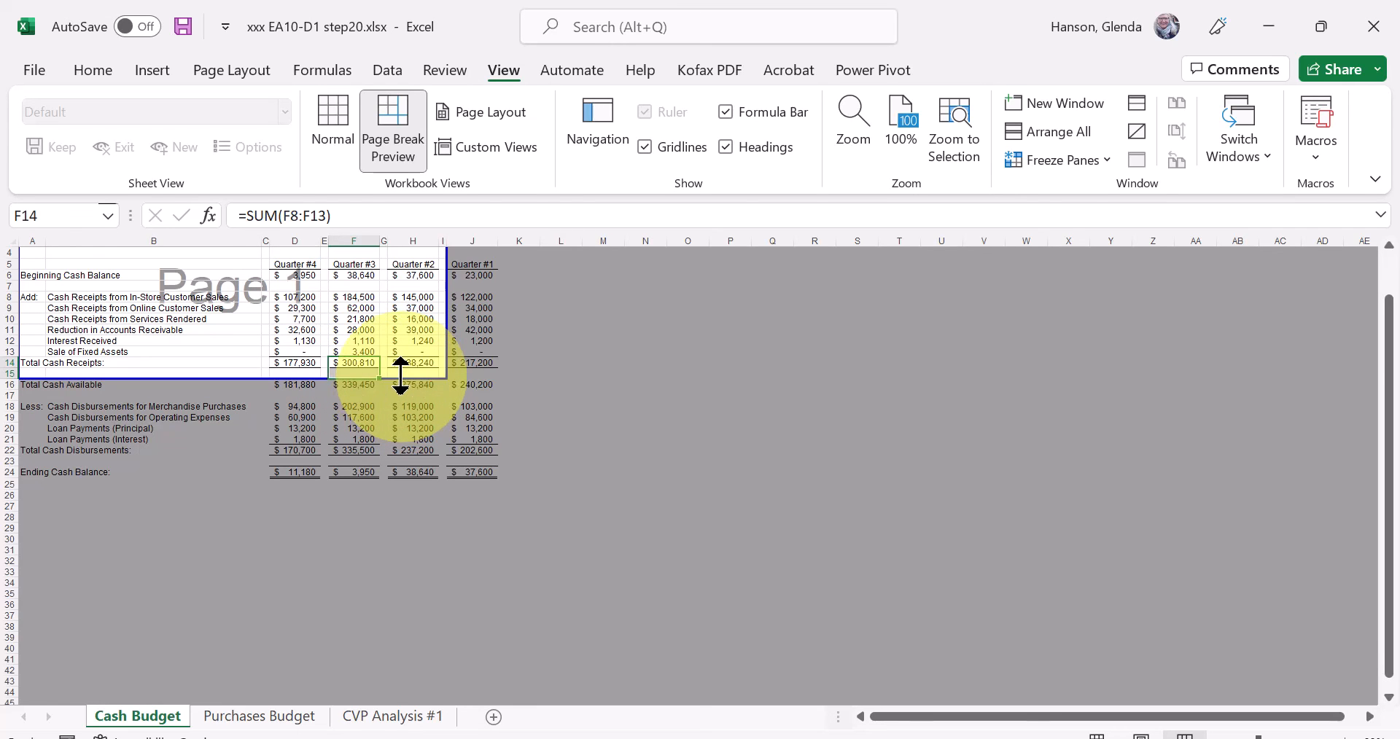
{"action": "left_click_drag", "start_coordinate": [447, 336], "coordinate": [501, 341]}
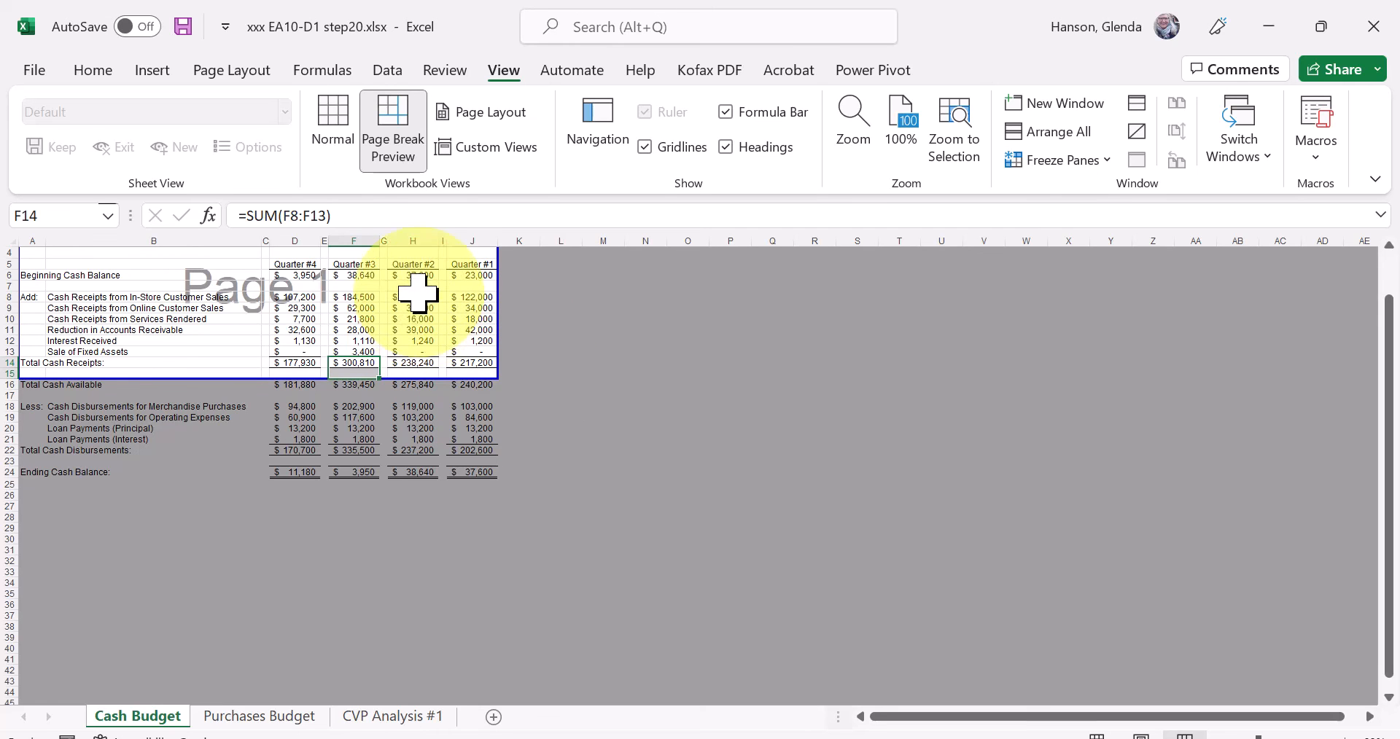
Switch the Cash Budget sheet from Page Break Preview back to Normal view.
{"action": "left_click", "coordinate": [101, 76]}
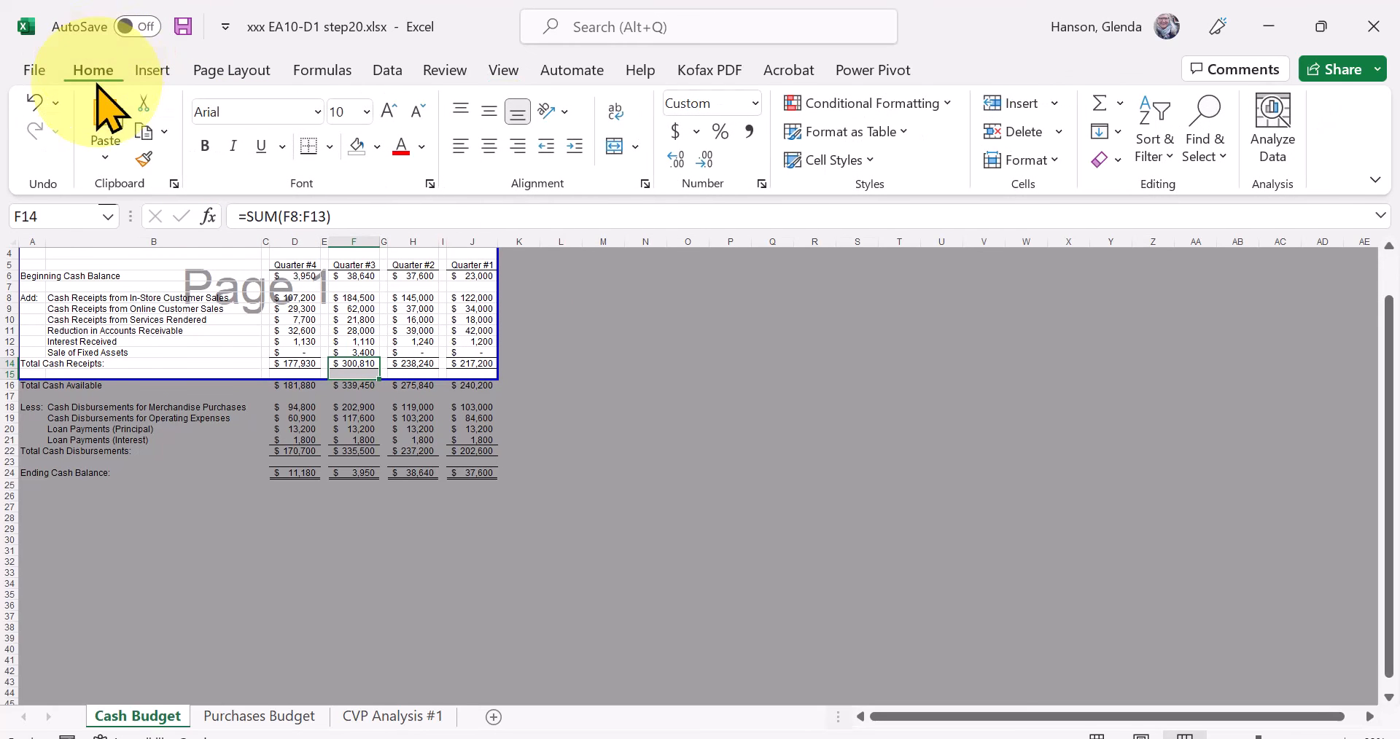
{"action": "left_click", "coordinate": [505, 71]}
{"action": "left_click", "coordinate": [334, 128]}
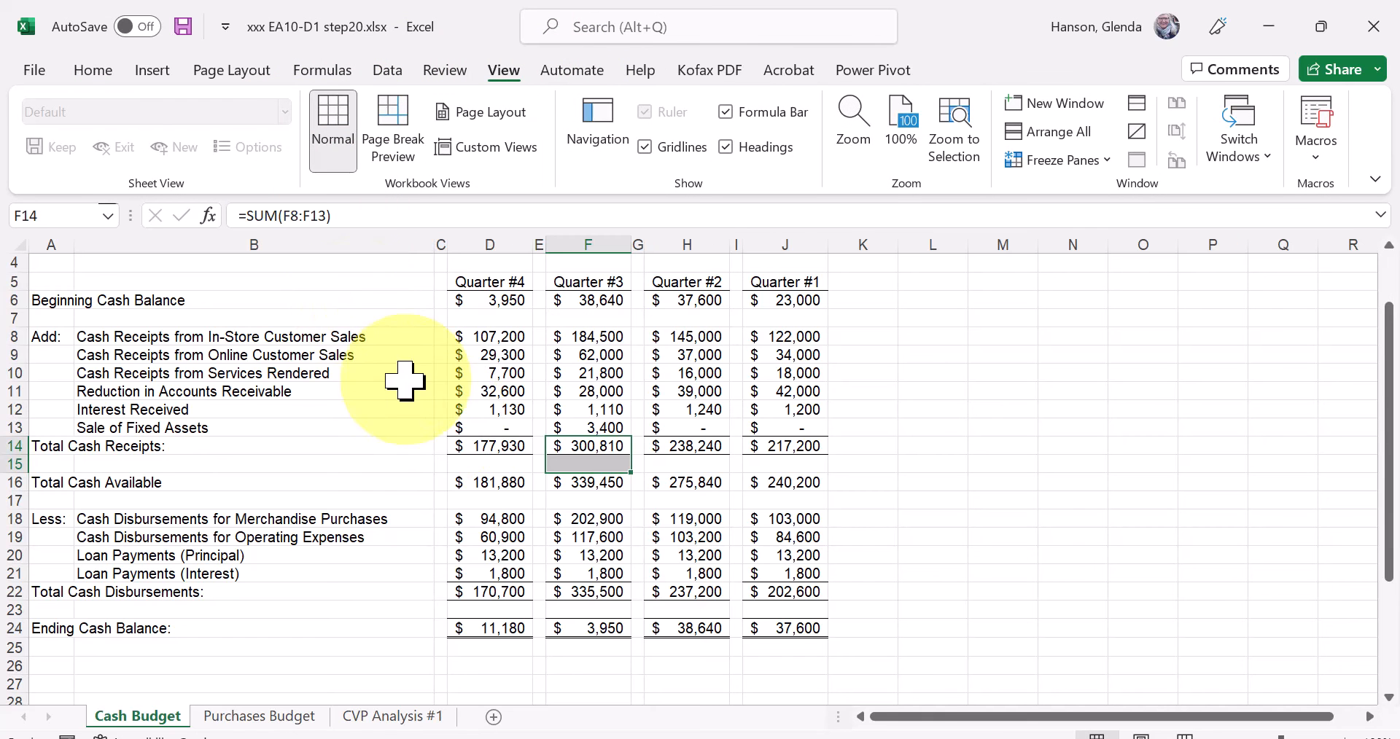